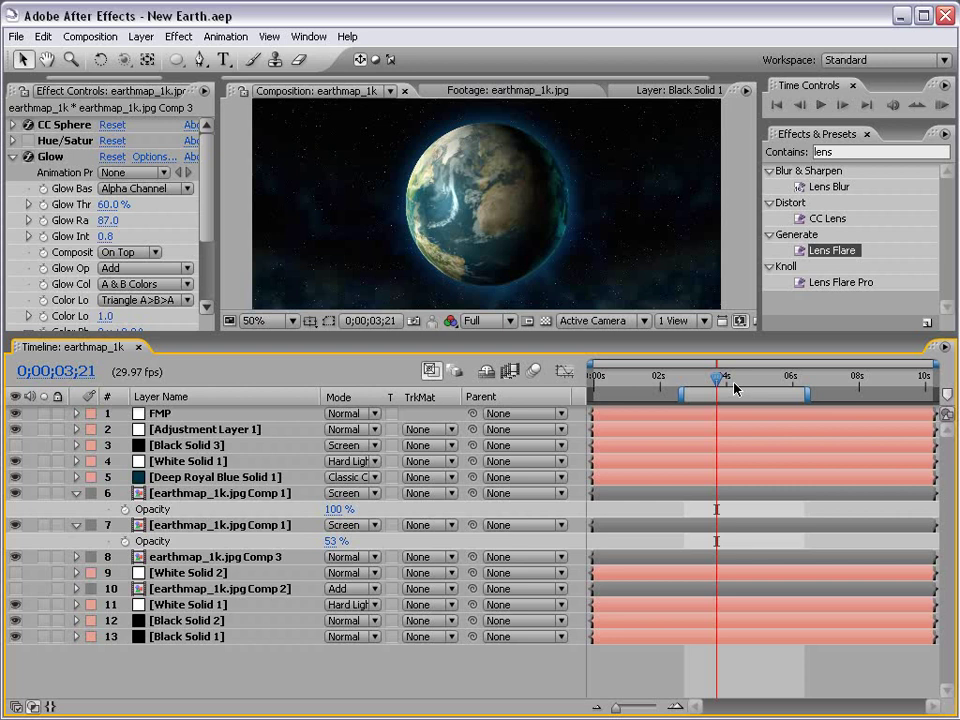
Step: Preview the rotating Earth animation and view the composition at 100%
key(KP_0)
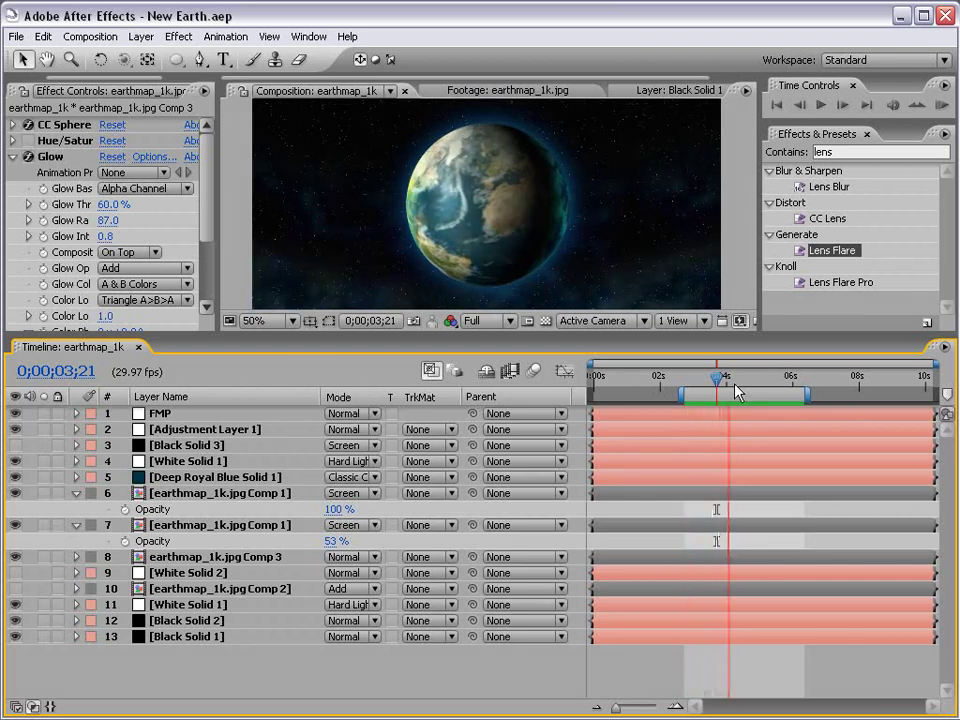
key(space)
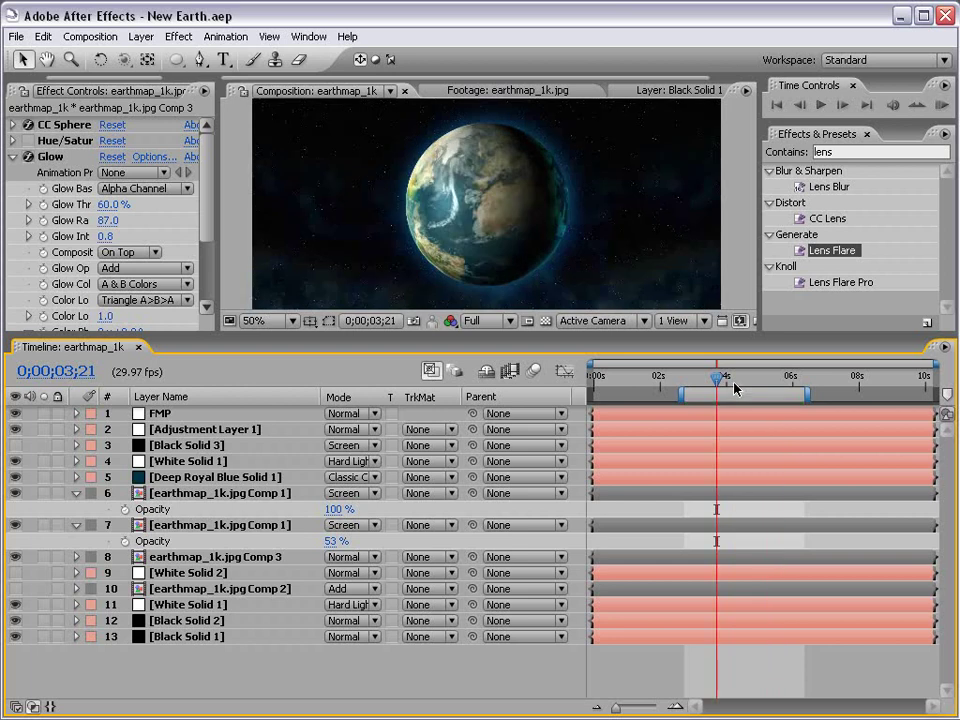
mouse_move(716, 378)
mouse_down()
mouse_move(696, 379)
mouse_move(755, 383)
mouse_move(716, 385)
mouse_up()
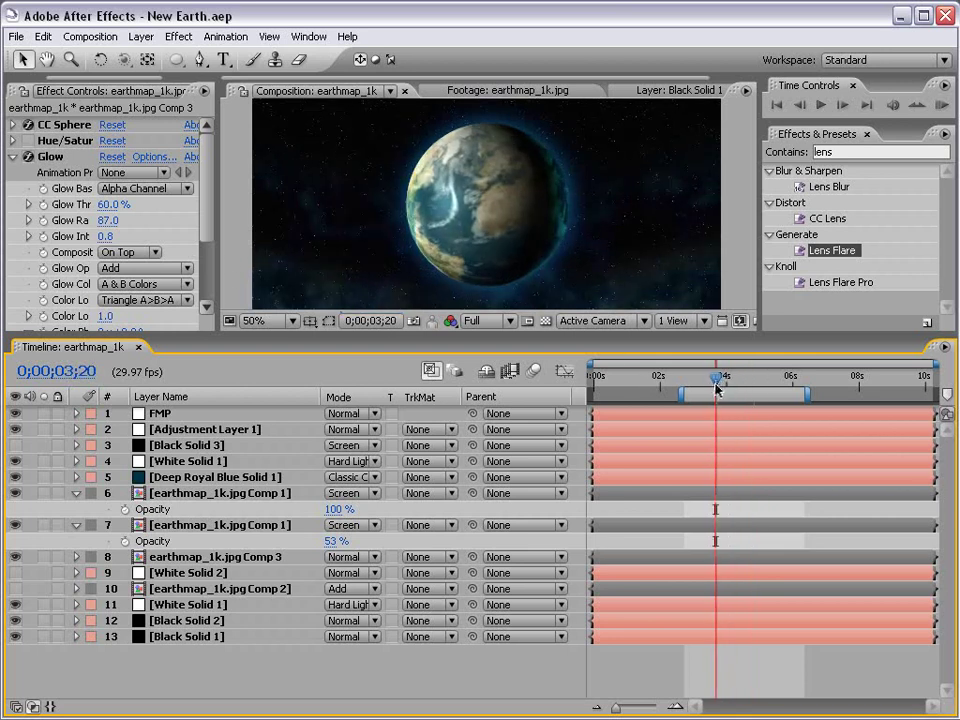
drag(560, 331, 560, 444)
key(period)
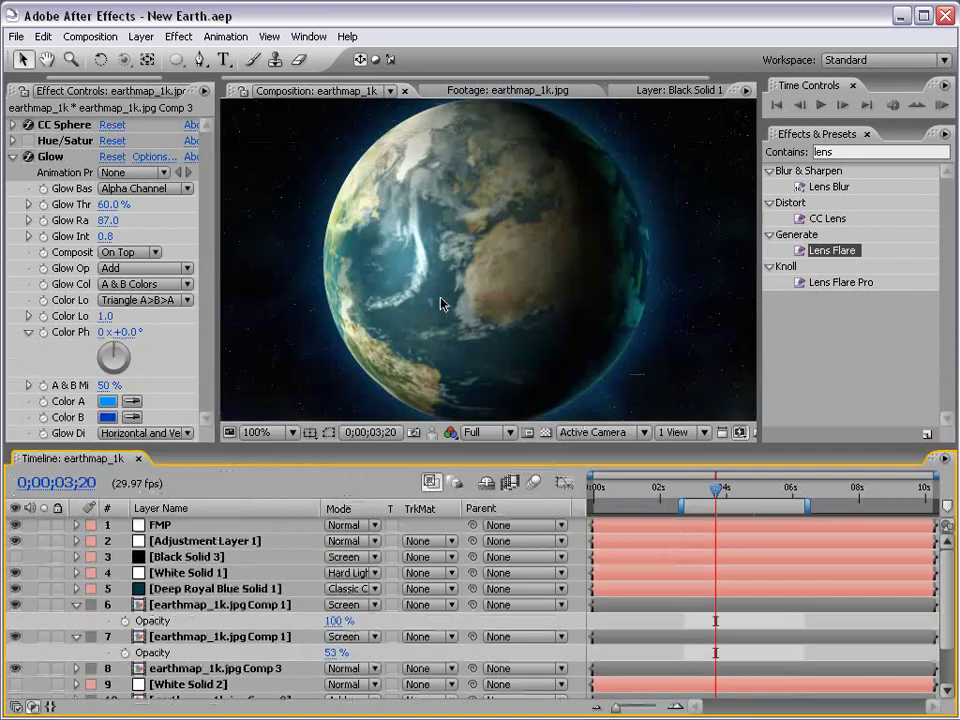
Step: Change the earthmap_1k.jpg Comp 3 CC Sphere rotations to turn the globe toward South America
click(567, 390)
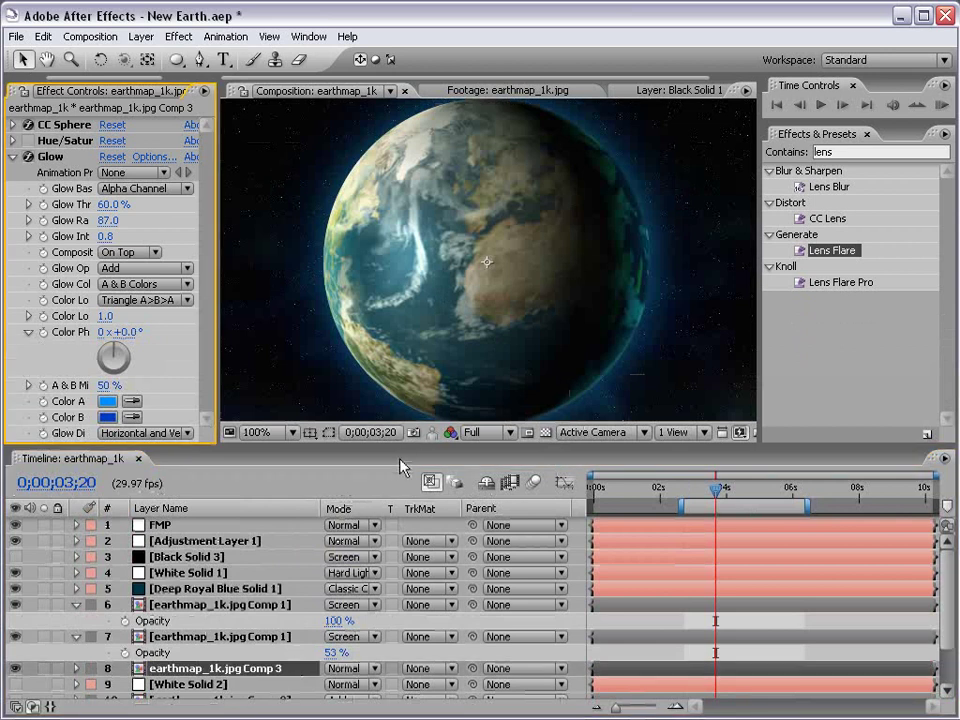
key(comma)
key(comma)
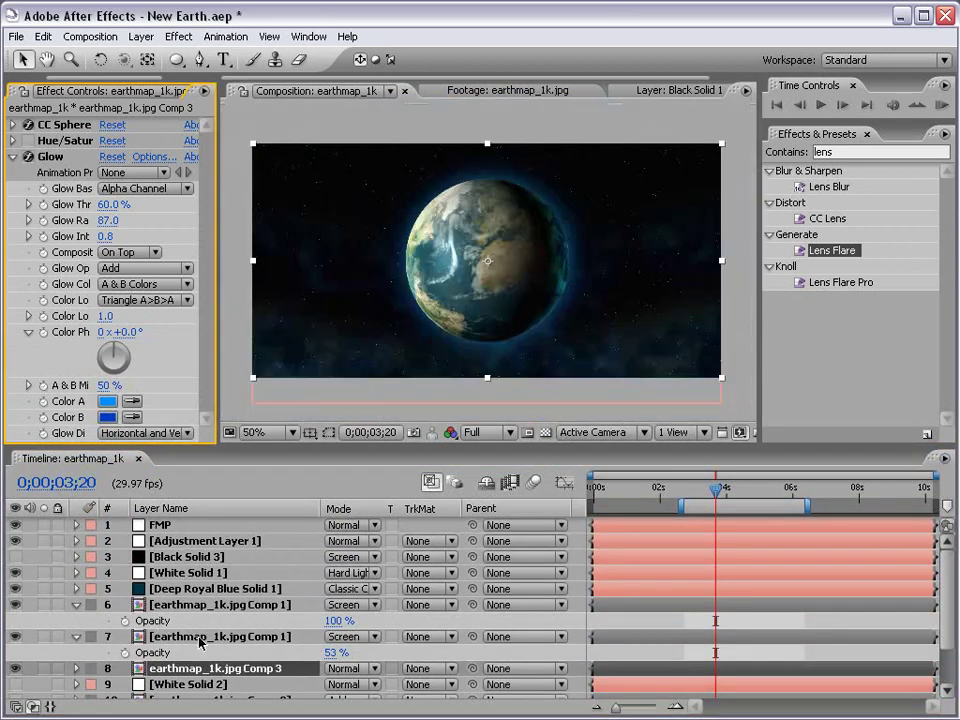
click(13, 125)
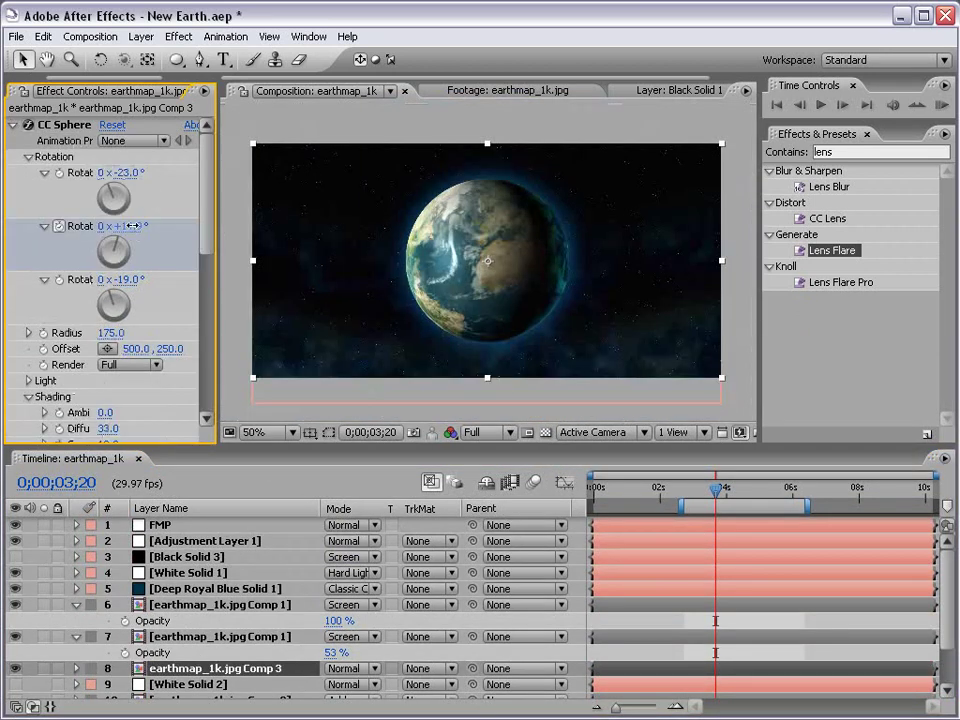
drag(125, 226, 172, 226)
drag(118, 172, 186, 160)
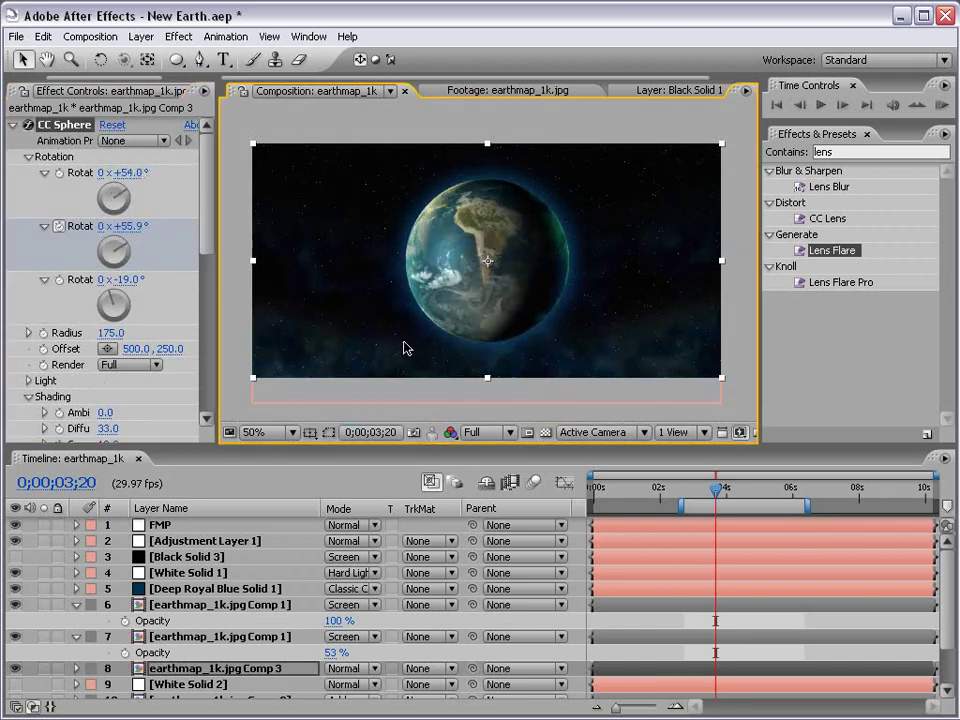
Step: Toggle the Black Solid 3 lens flare visibility and scrub the timeline to watch the globe rotate
click(16, 557)
scroll(130, 458, down, 1)
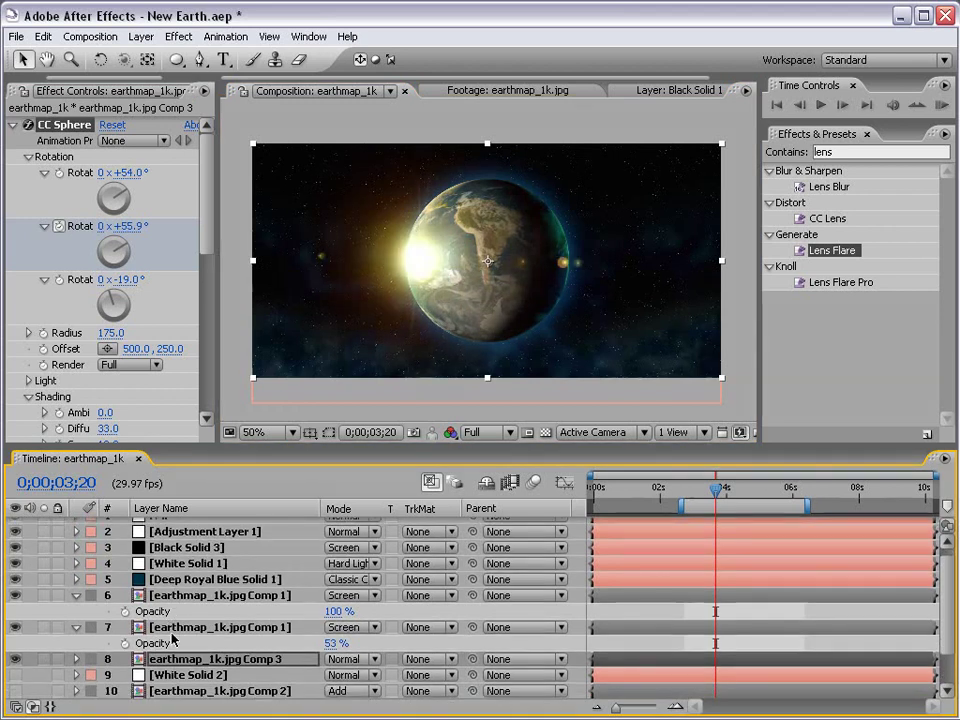
click(13, 125)
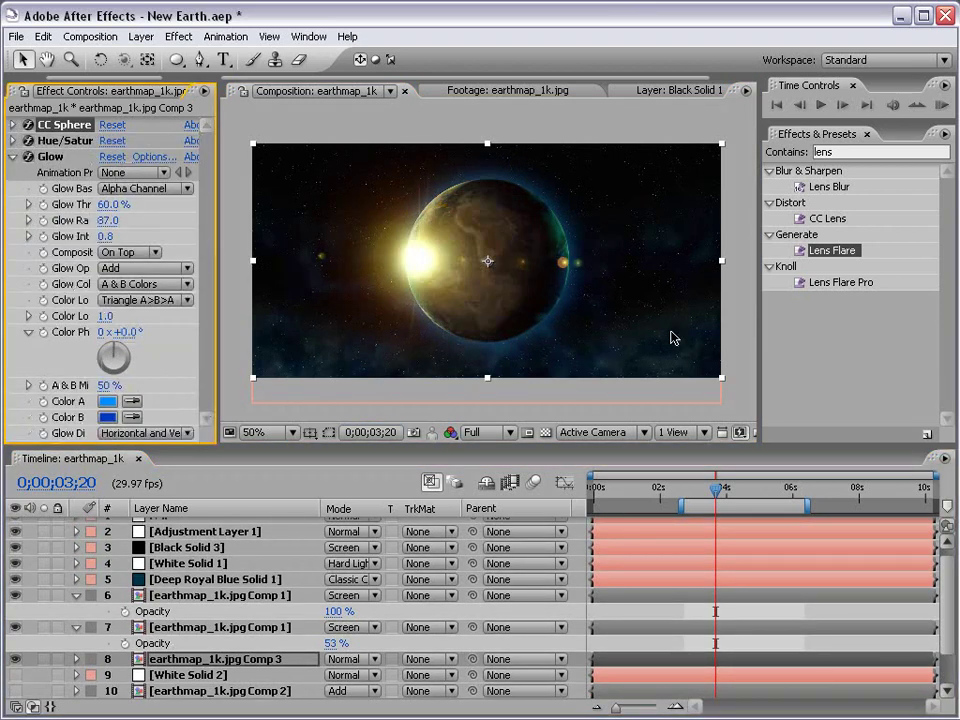
drag(717, 489, 768, 494)
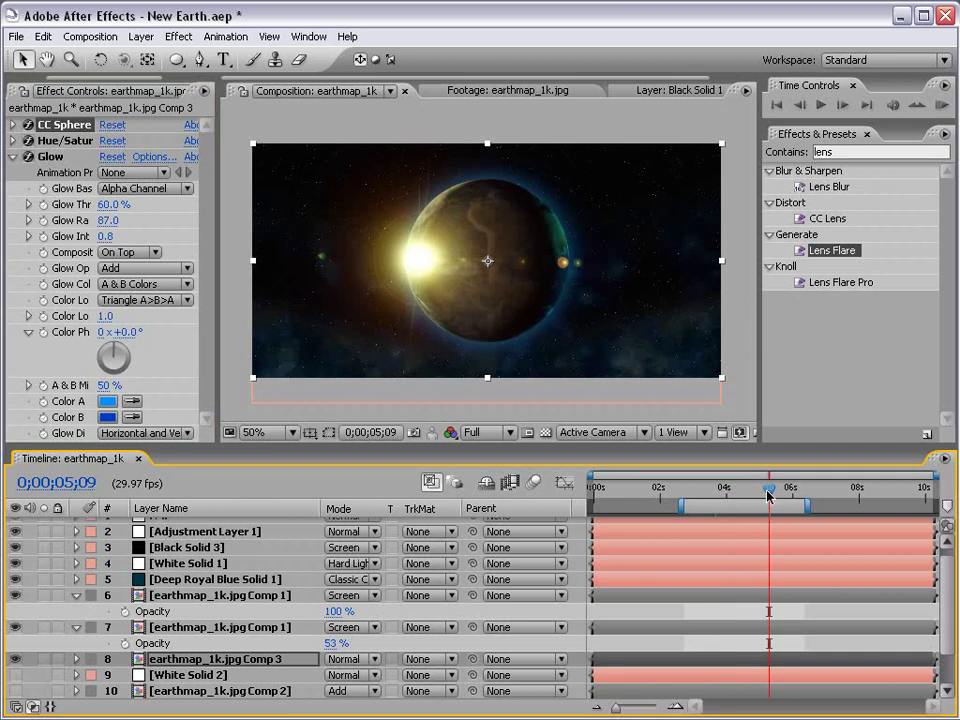
click(24, 106)
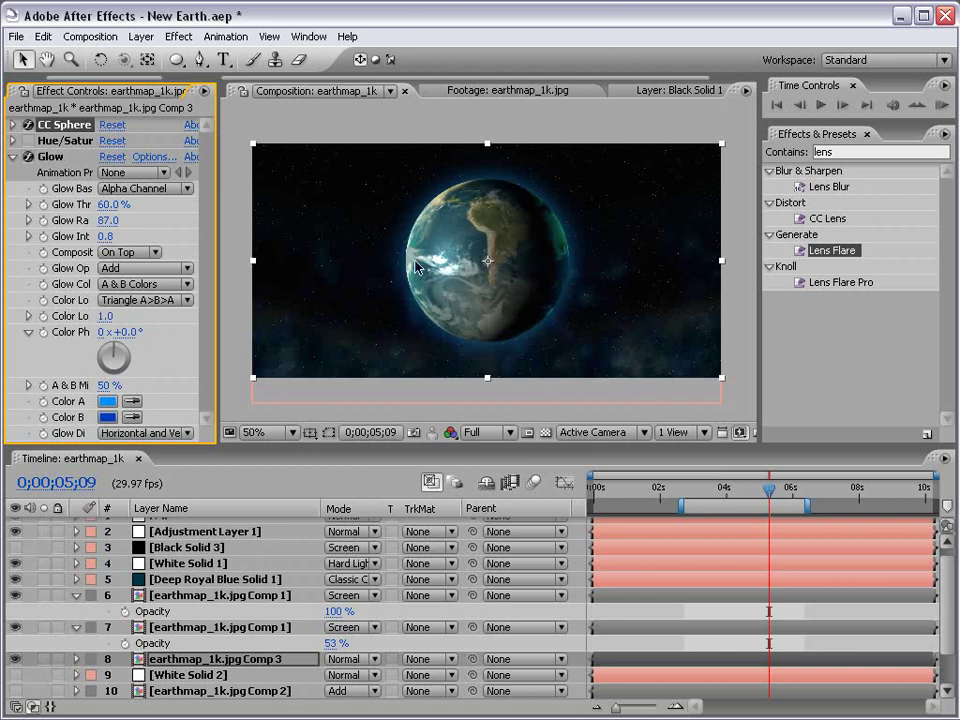
drag(686, 486, 739, 486)
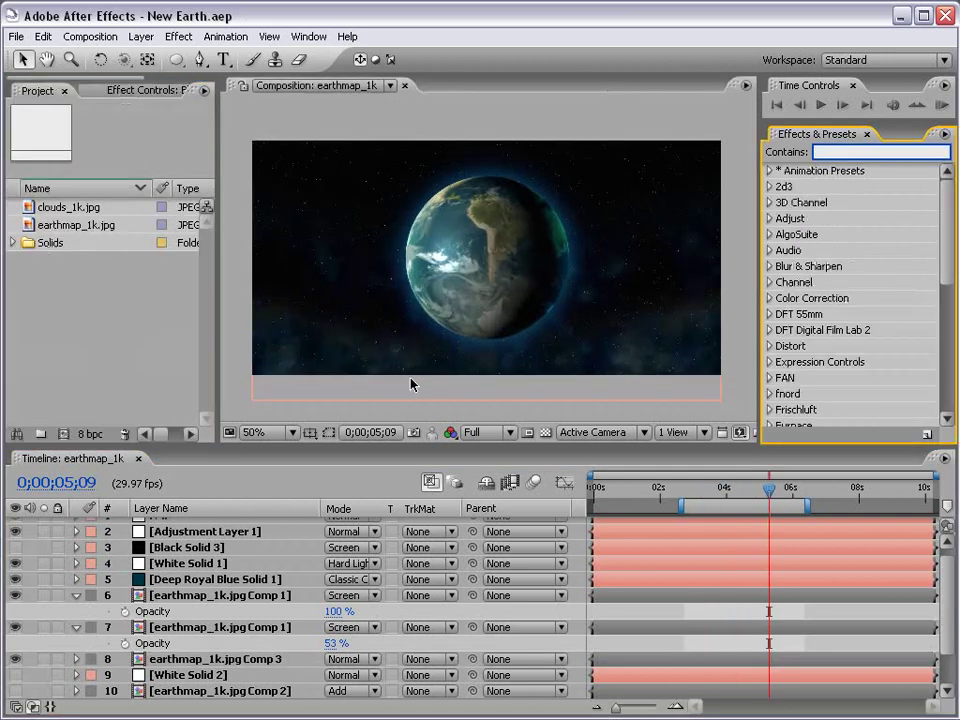
Step: Preview the clouds_1k.jpg and earthmap_1k.jpg images, viewing the map full-screen
click(62, 300)
double_click(40, 208)
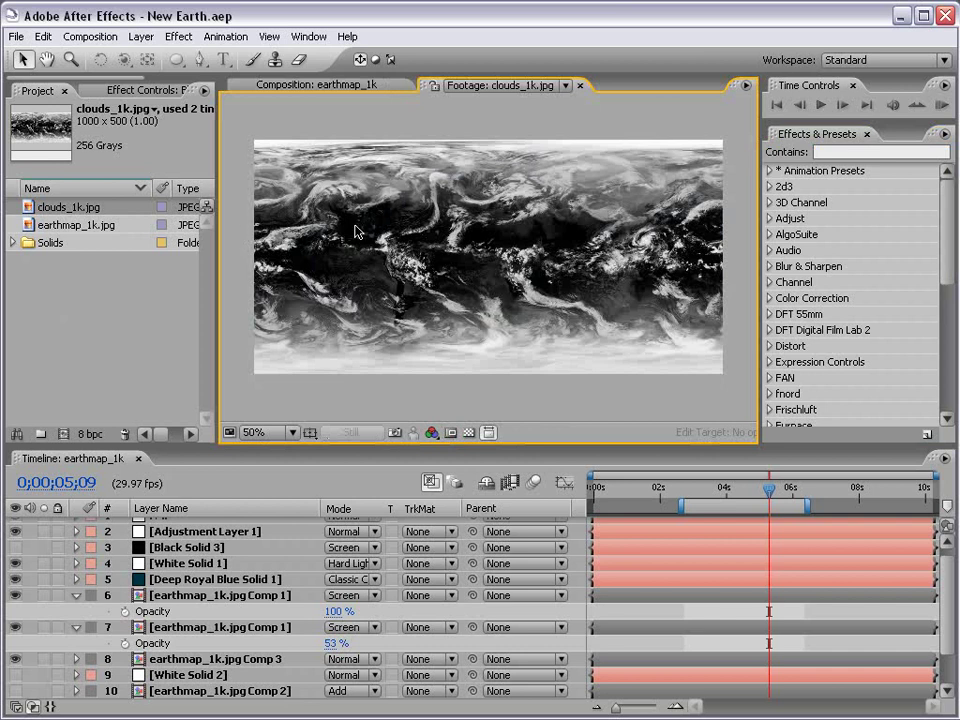
double_click(26, 226)
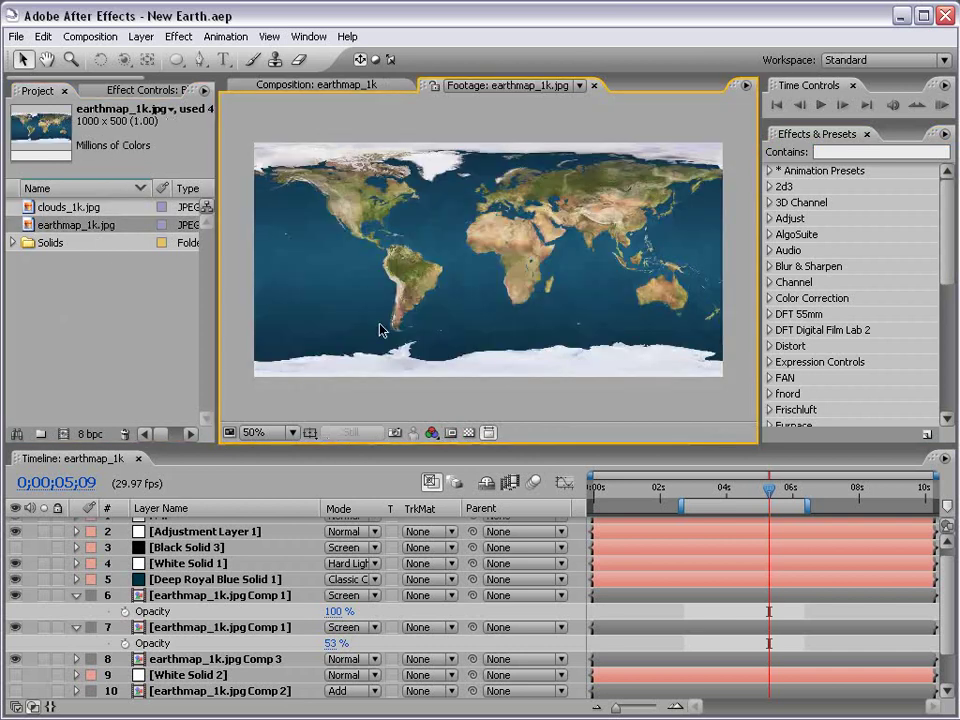
key(grave)
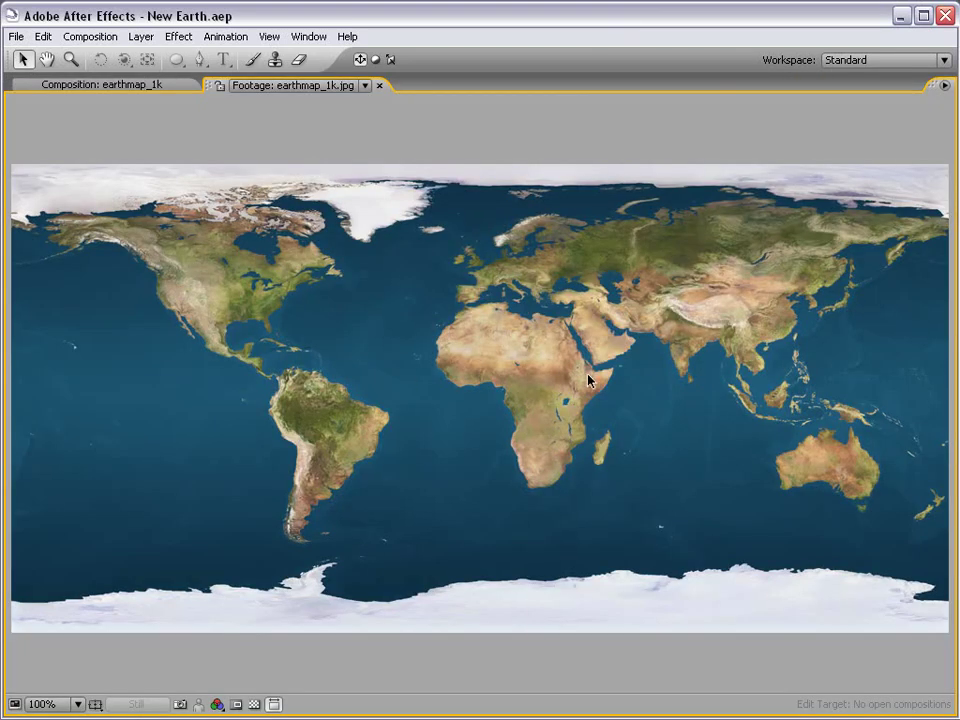
key(grave)
Step: Create a composition from earthmap_1k.jpg and confirm its 1000×500, 10-second settings
click(90, 311)
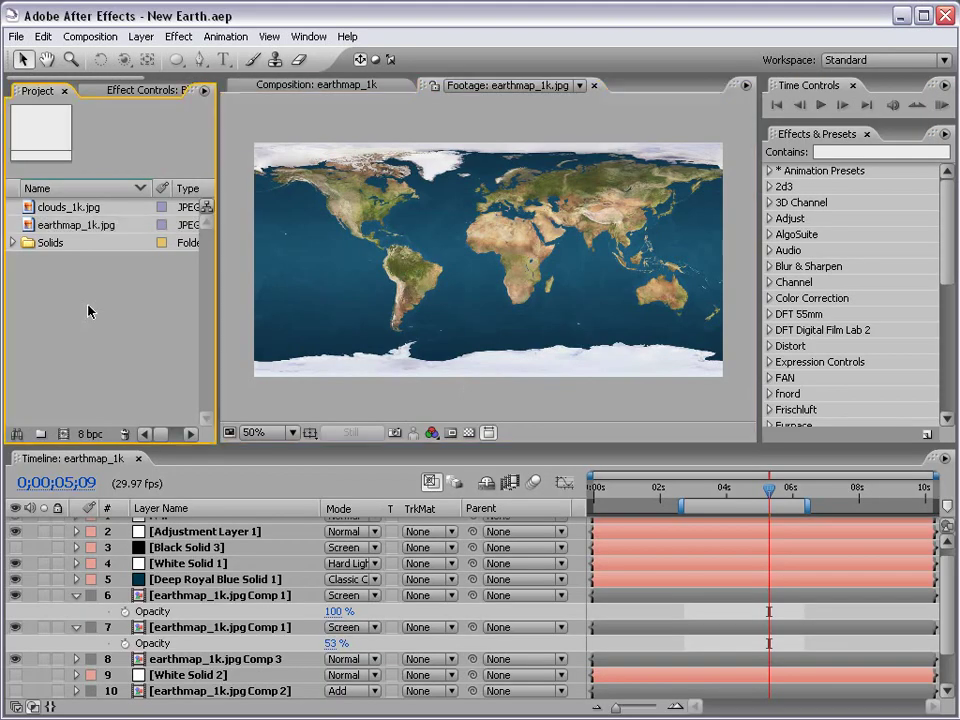
click(50, 224)
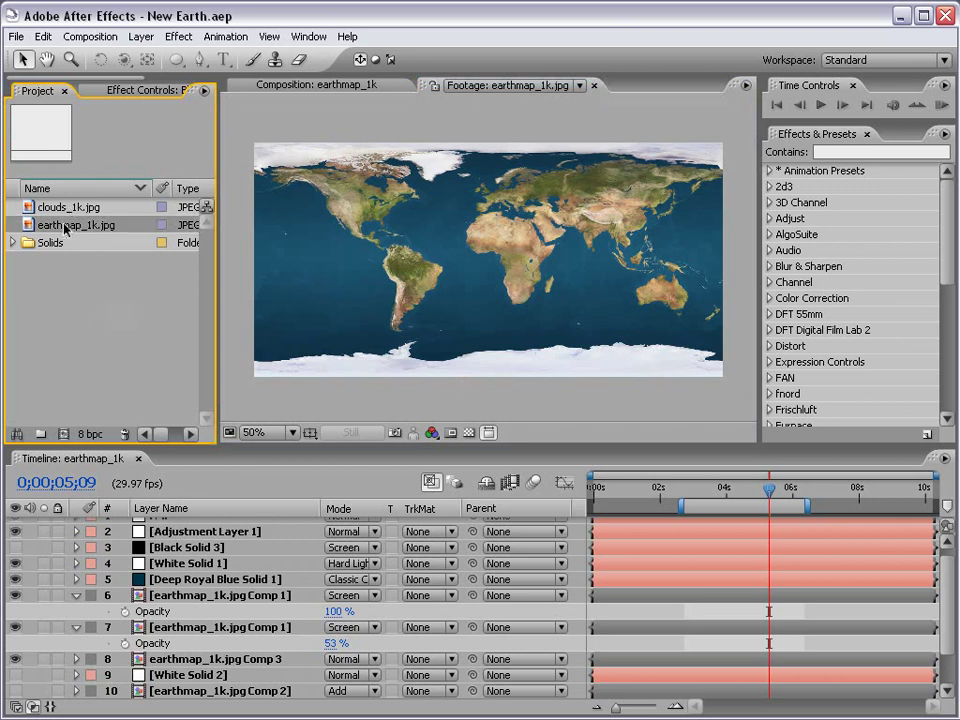
click(62, 434)
click(90, 37)
click(90, 80)
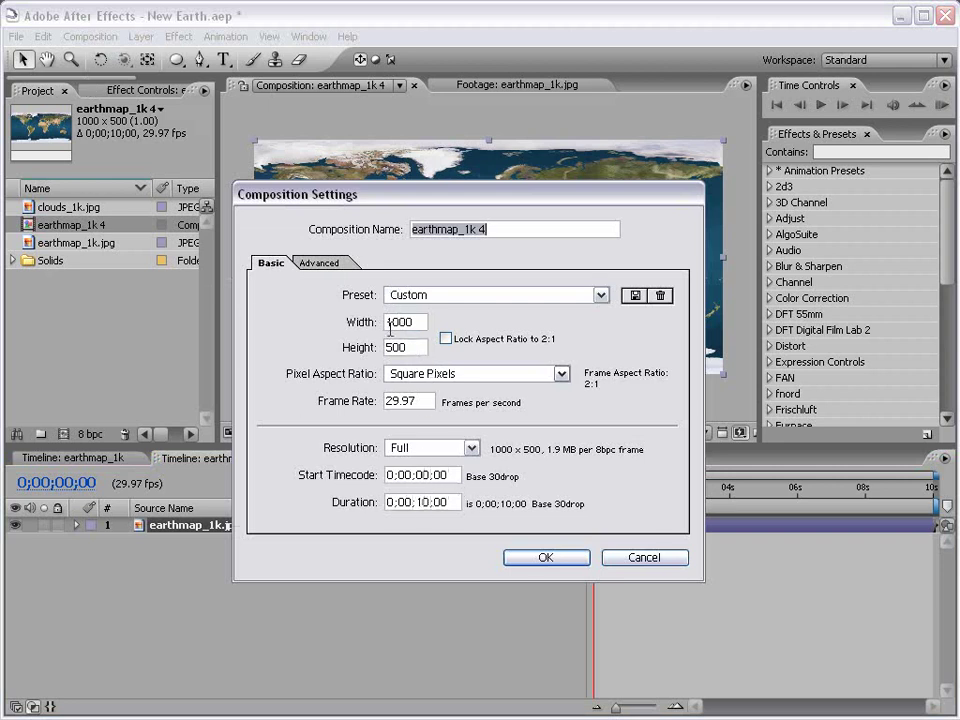
click(546, 557)
Step: Apply CC Sphere to the earthmap_1k.jpg layer from a 'cc sphe' effects search
click(480, 294)
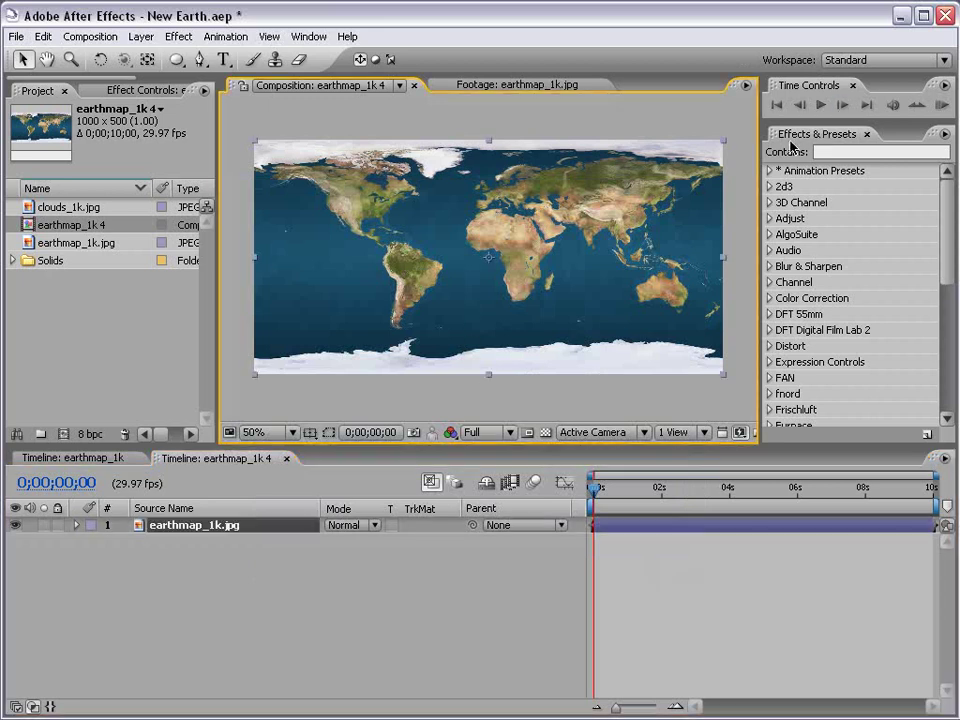
click(844, 152)
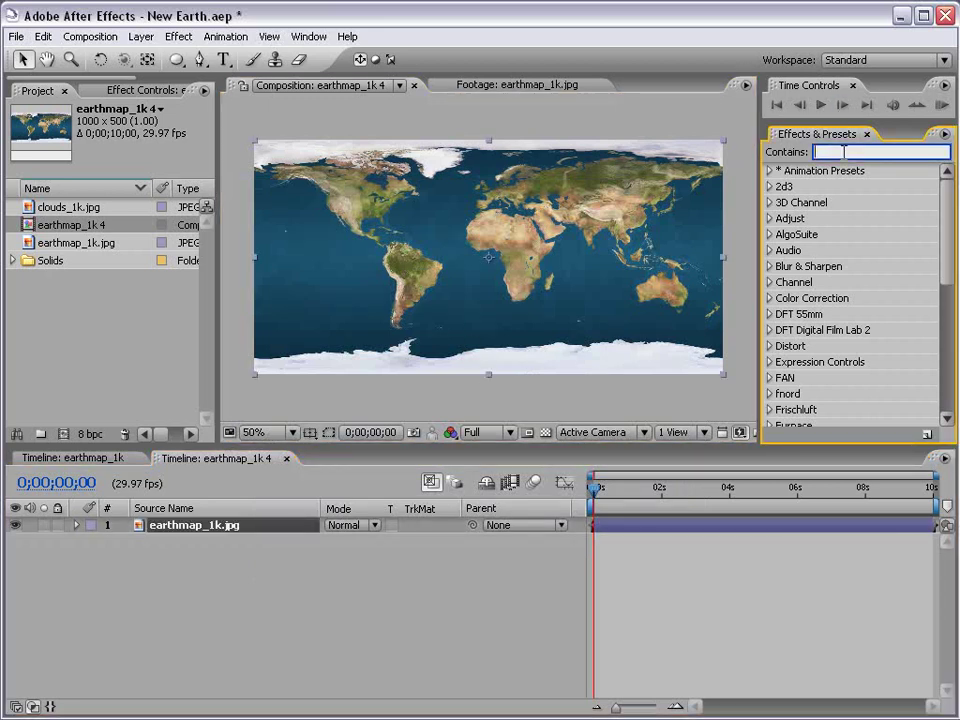
text(cc spher)
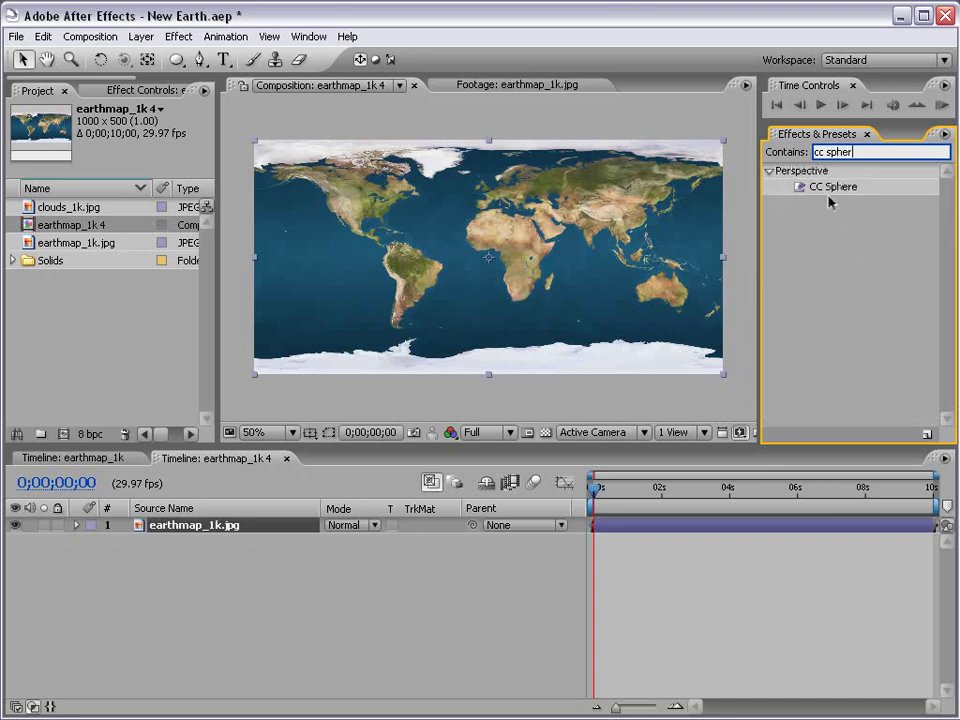
drag(833, 187, 442, 271)
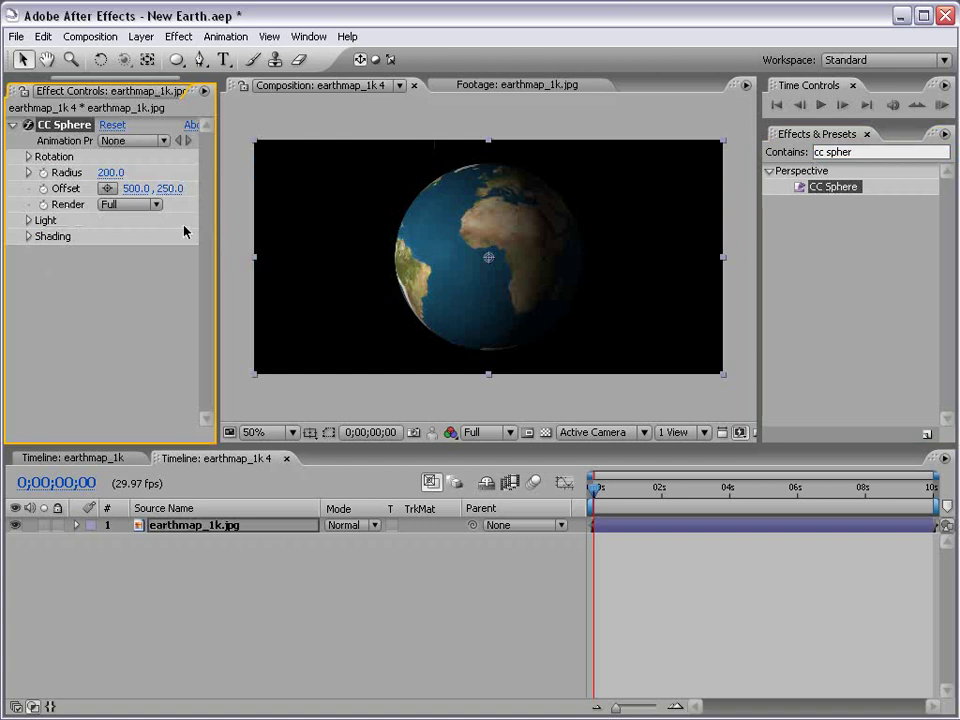
drag(220, 254, 255, 257)
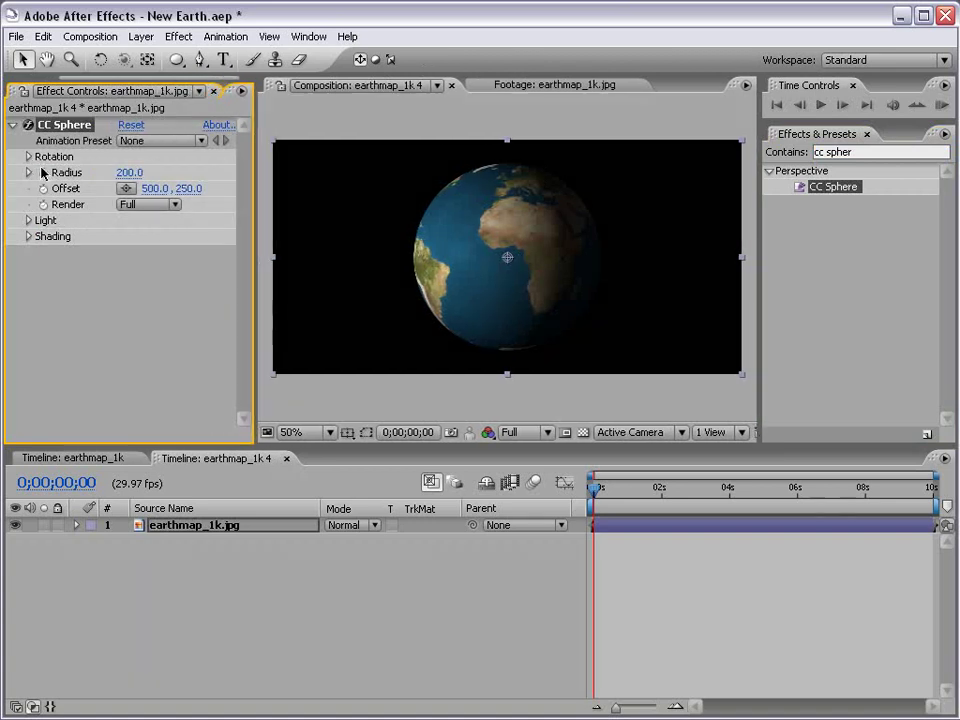
Step: Adjust the sphere rotation to face Africa, leaving the second axis at 0°
click(29, 157)
mouse_move(140, 226)
mouse_down()
mouse_move(172, 236)
mouse_move(128, 236)
mouse_up()
mouse_move(142, 173)
mouse_down()
mouse_move(180, 171)
mouse_move(155, 181)
mouse_up()
drag(140, 226, 151, 227)
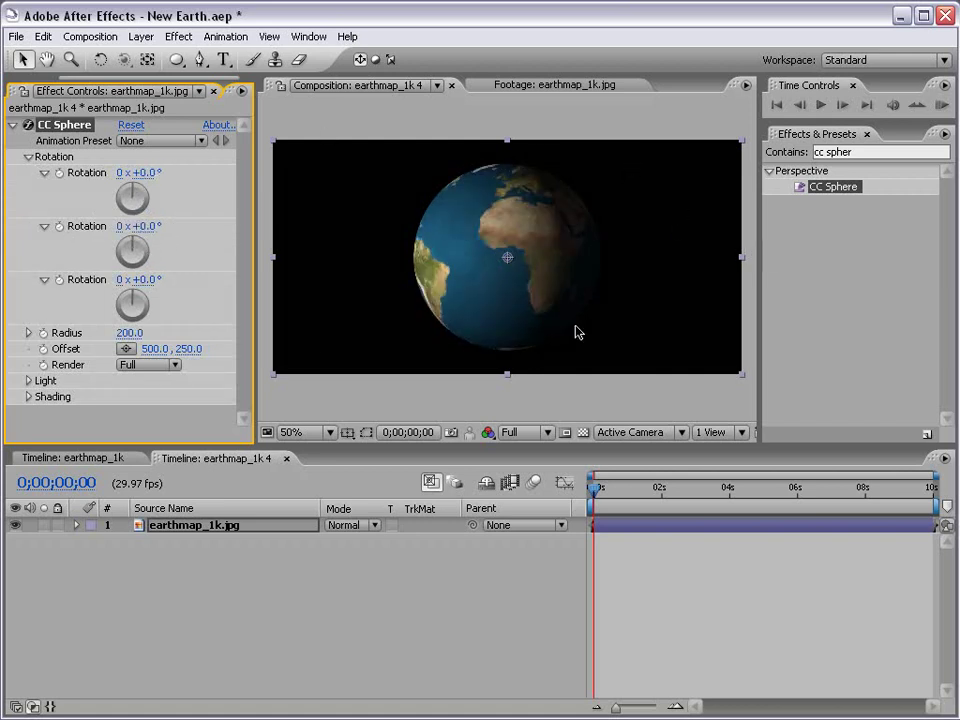
click(635, 570)
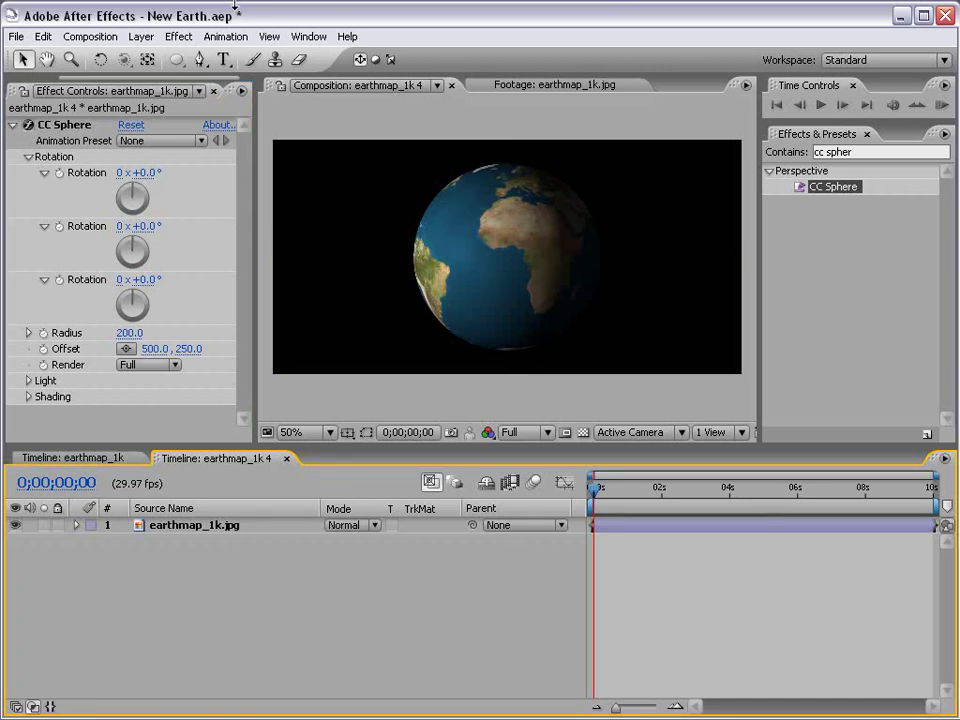
Step: Create a new white solid layer, White Solid 5
click(147, 38)
mouse_move(157, 64)
click(412, 74)
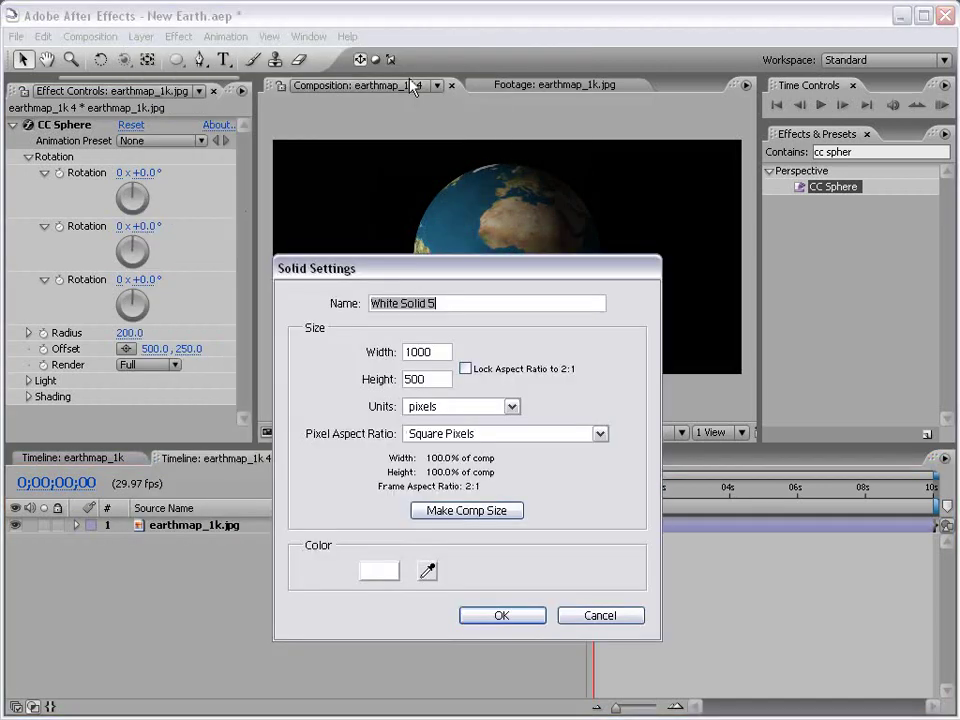
click(501, 615)
Step: Apply Fractal Noise to White Solid 5 and set its Scale to 3
click(181, 38)
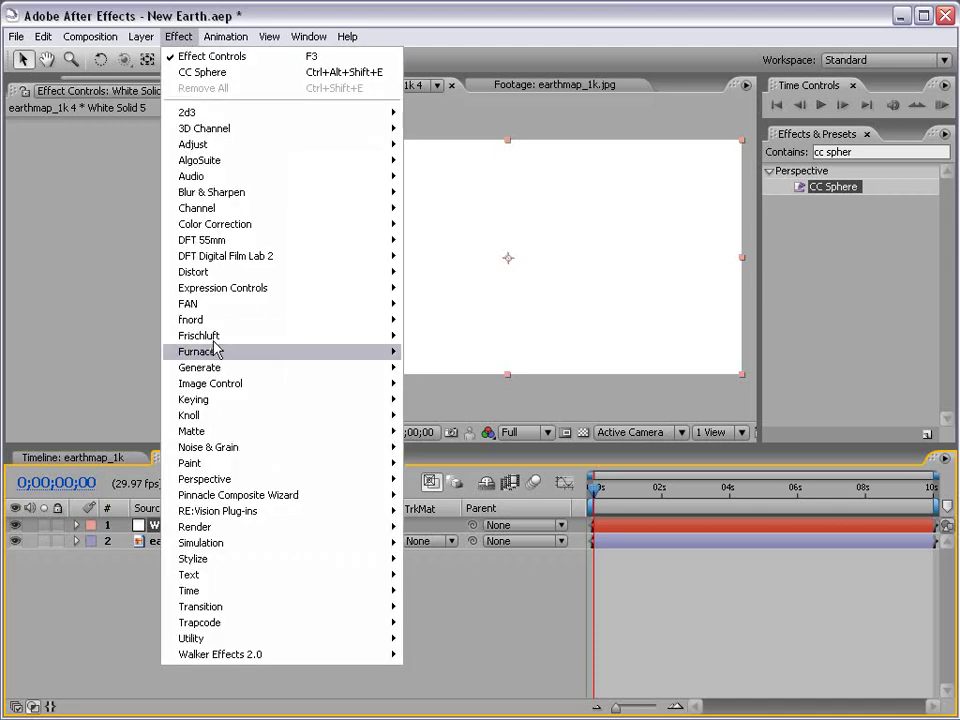
mouse_move(220, 455)
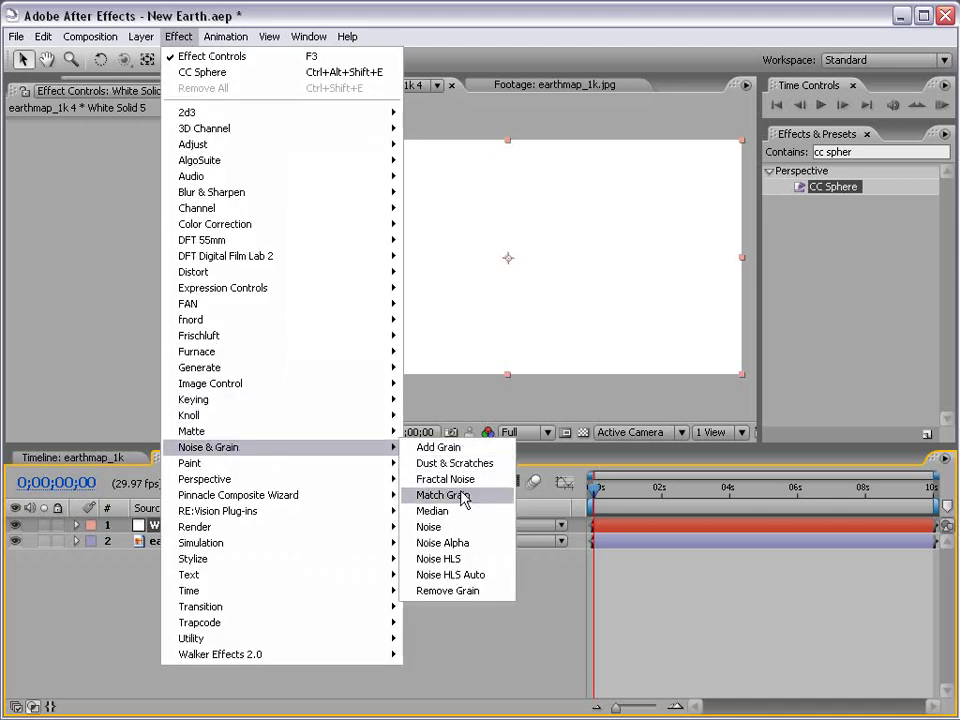
click(505, 481)
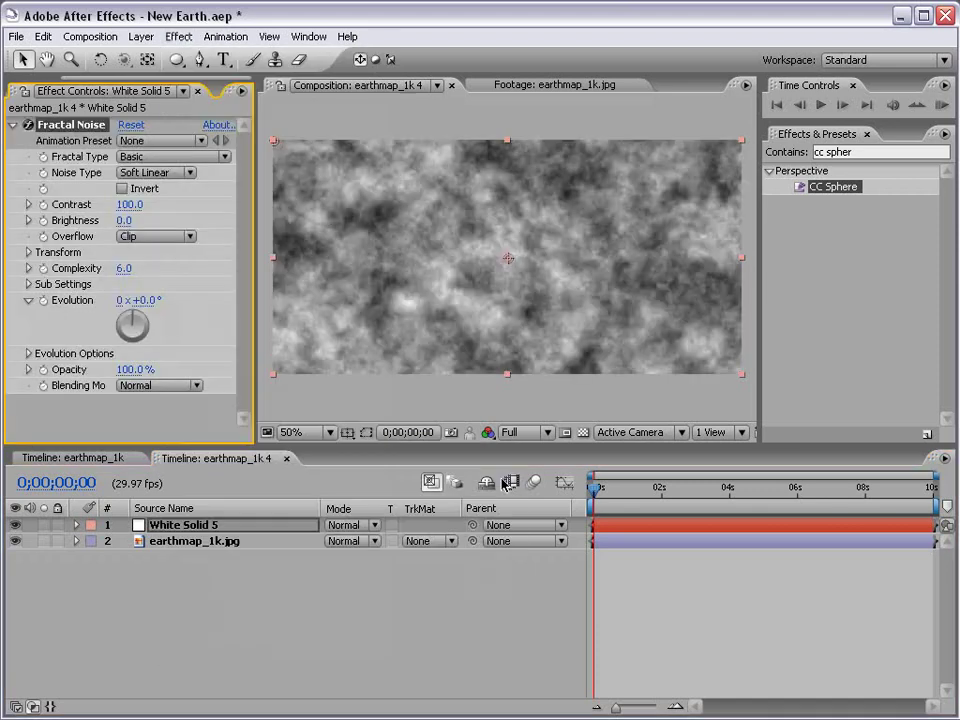
click(28, 252)
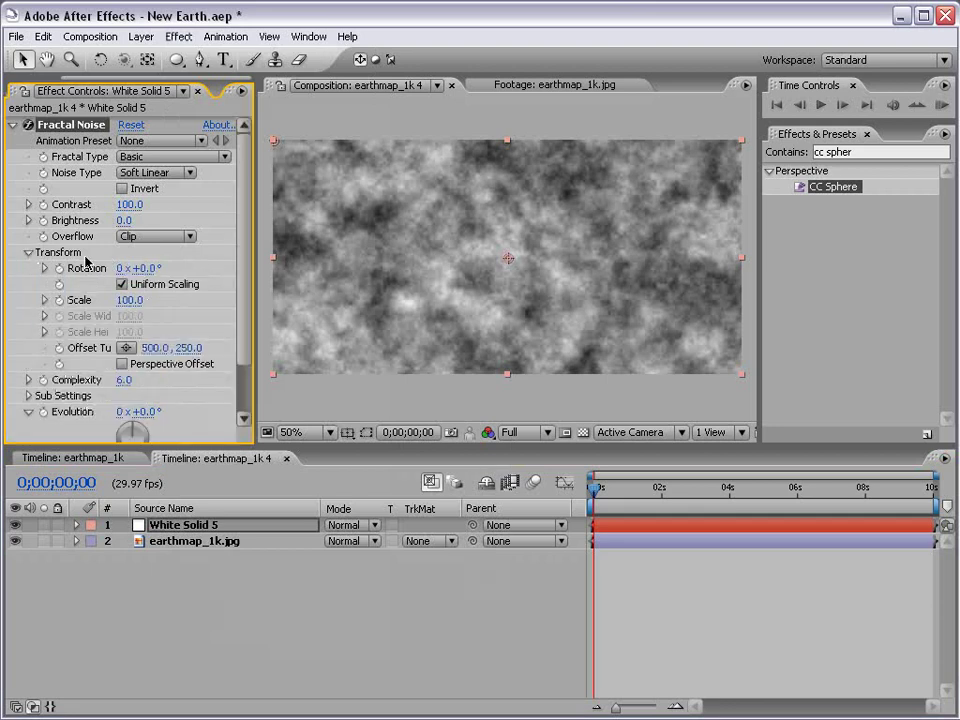
drag(254, 279, 326, 279)
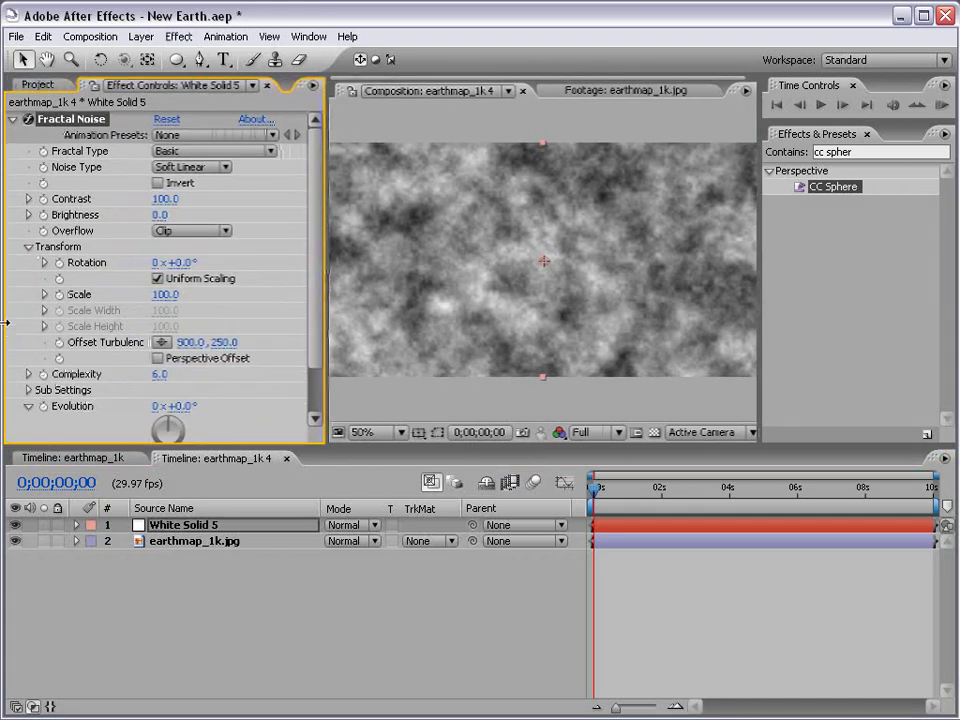
click(162, 295)
text(3)
key(Return)
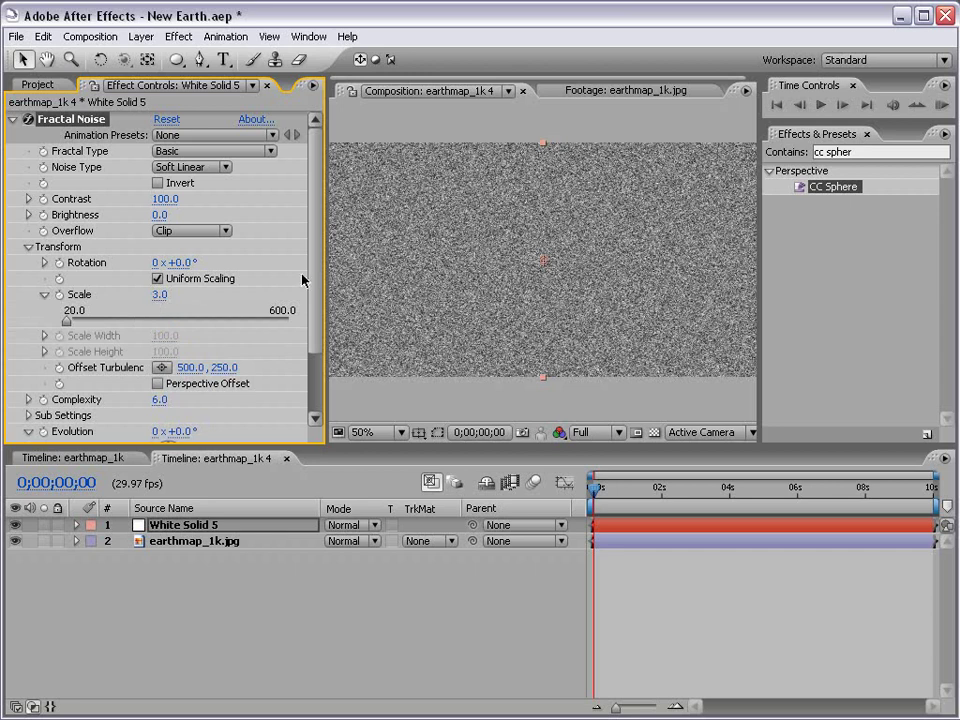
Step: Raise the noise Contrast to 397 and lower Brightness to -171 for sparse stars
drag(163, 199, 296, 198)
drag(160, 214, 46, 214)
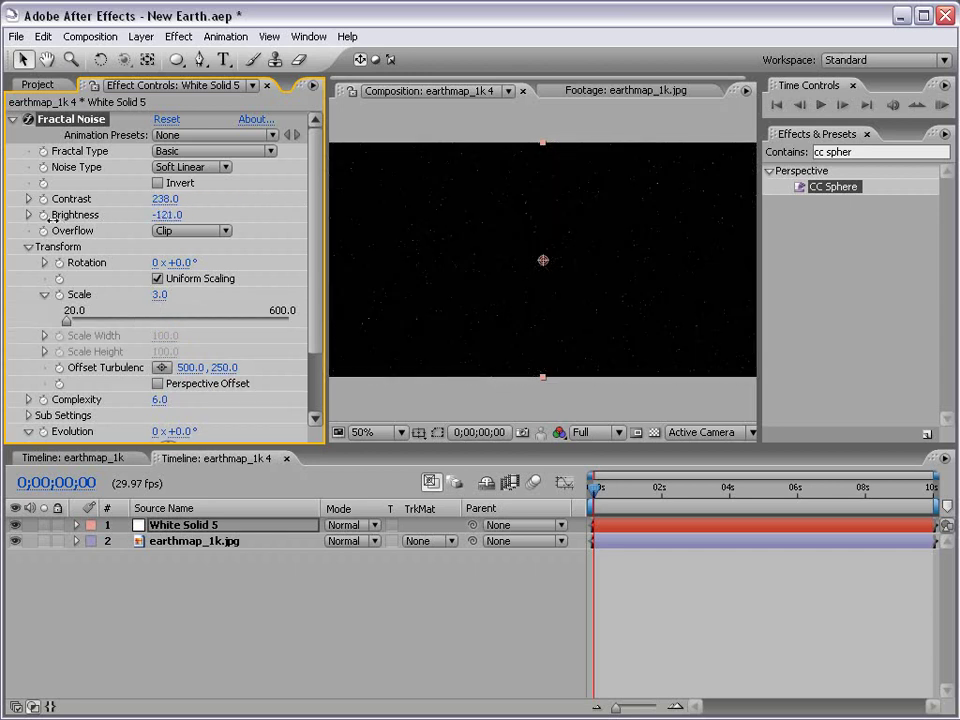
key(grave)
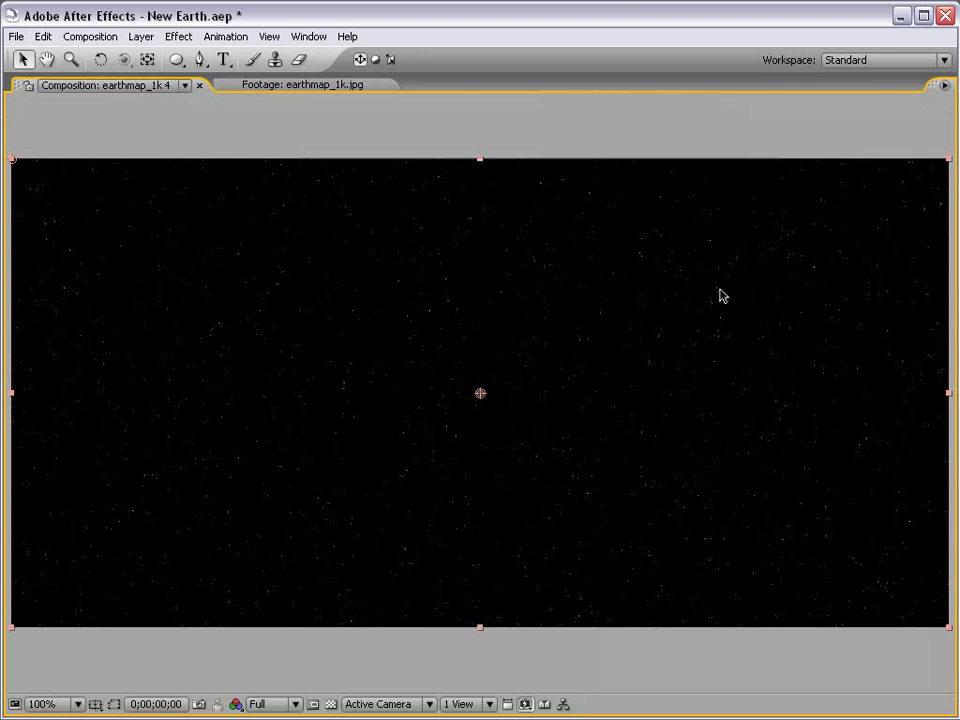
key(grave)
drag(165, 199, 127, 214)
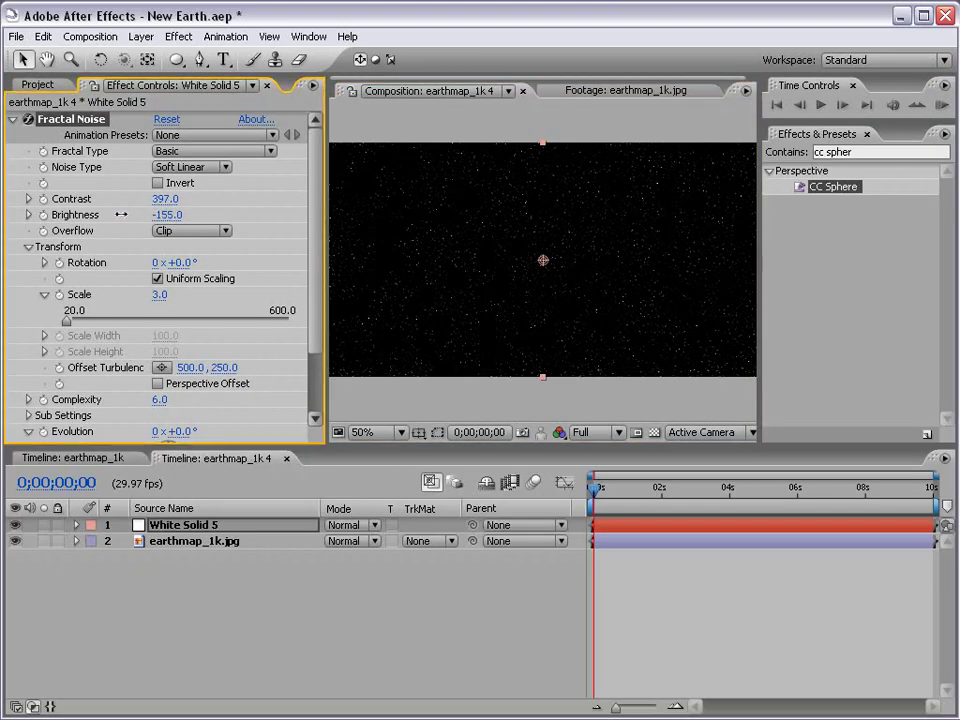
key(grave)
key(grave)
Step: Rename the solid to Stars and move it below the earth map layer
click(160, 508)
click(178, 531)
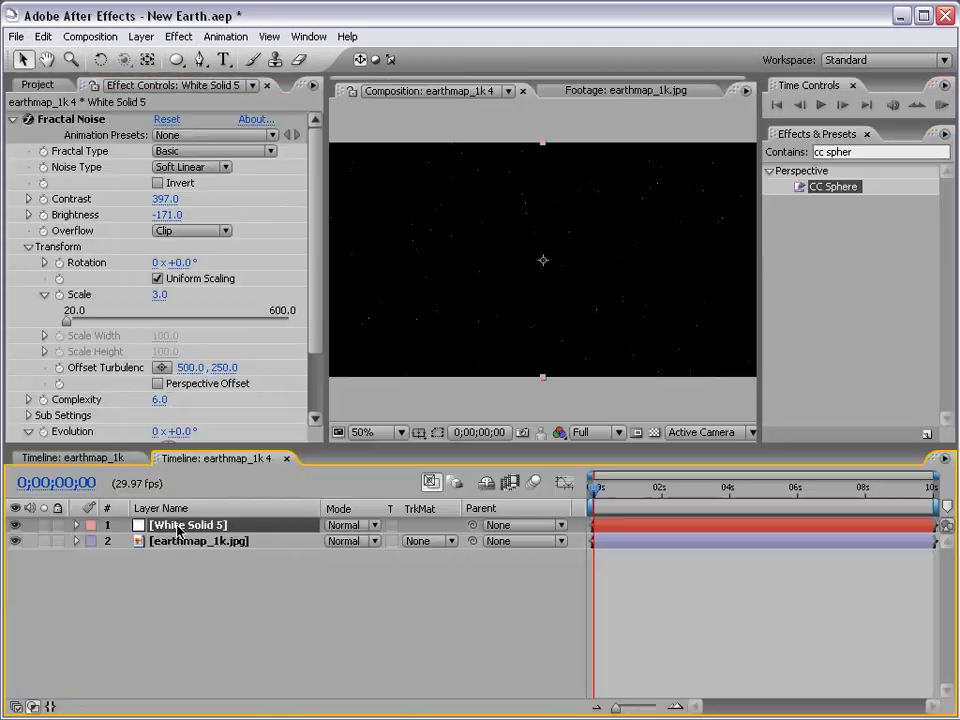
key(Return)
text(Stars)
key(Return)
drag(165, 526, 165, 549)
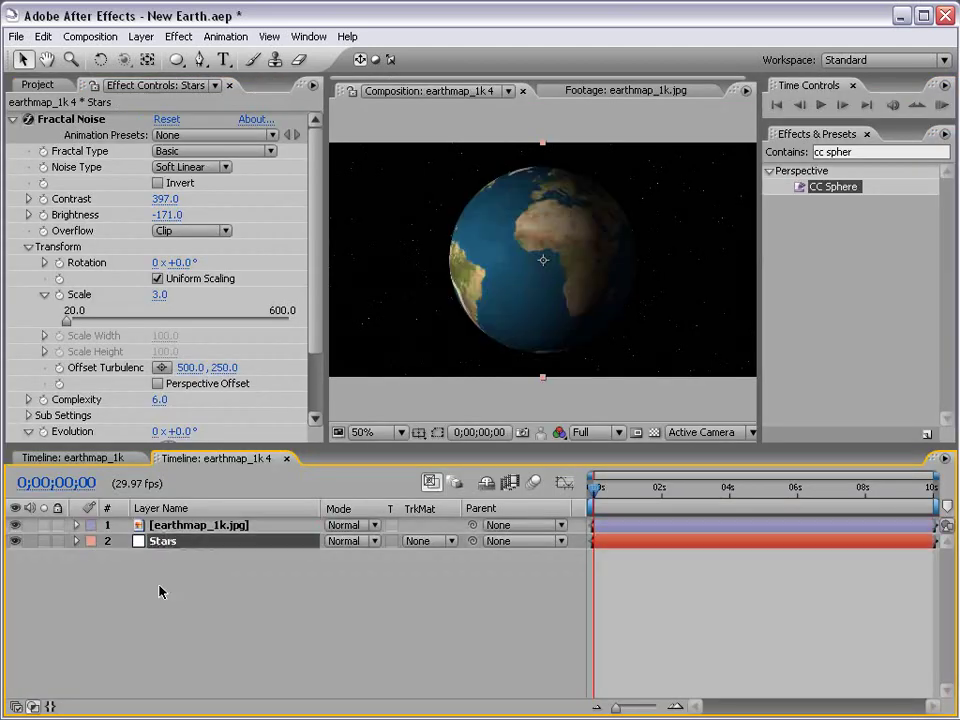
key(grave)
key(grave)
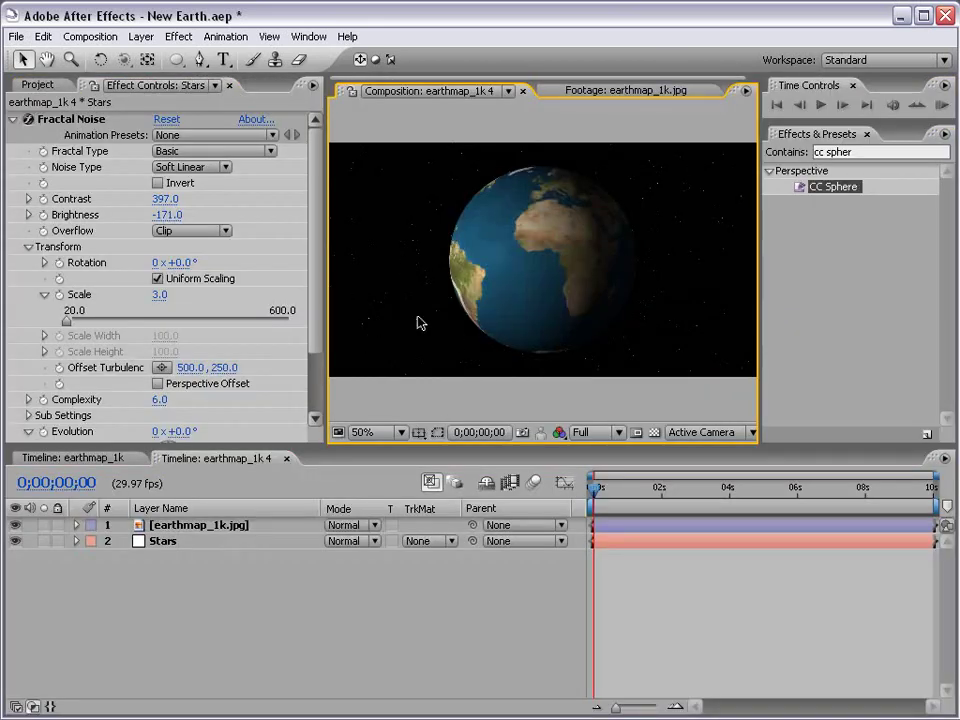
Step: Create White Solid 6 and apply Fractal Noise to it
click(141, 36)
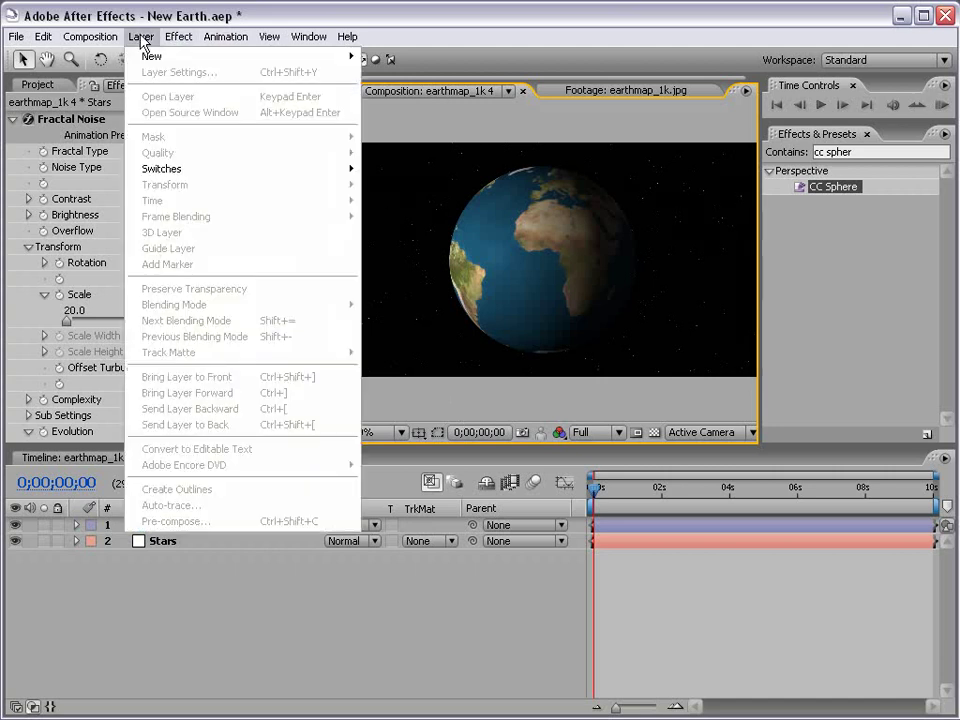
mouse_move(200, 56)
click(410, 80)
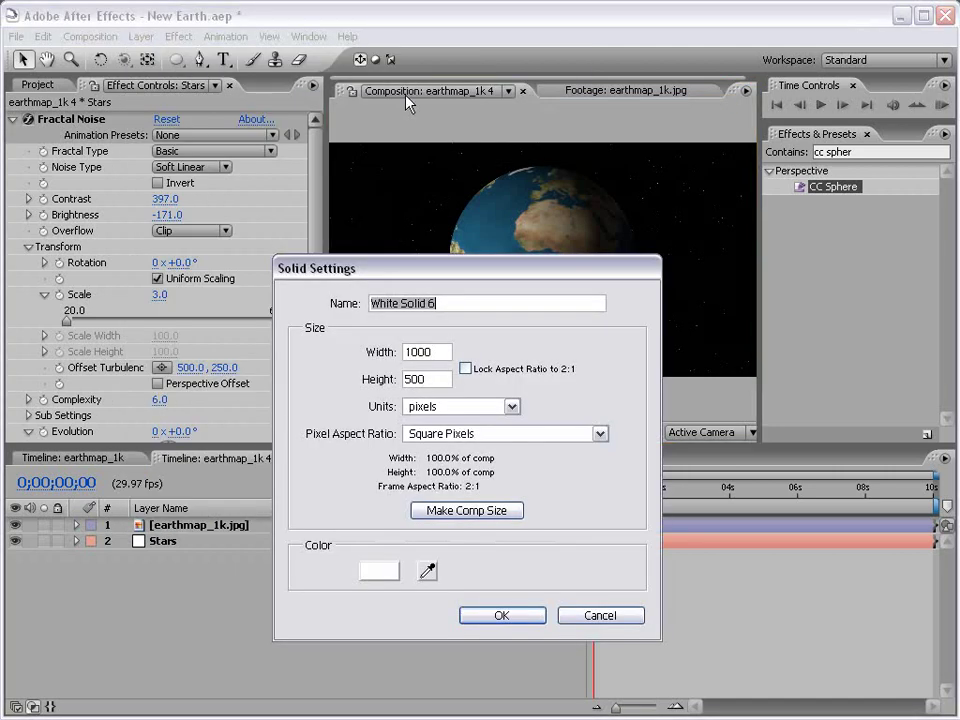
click(492, 614)
click(835, 153)
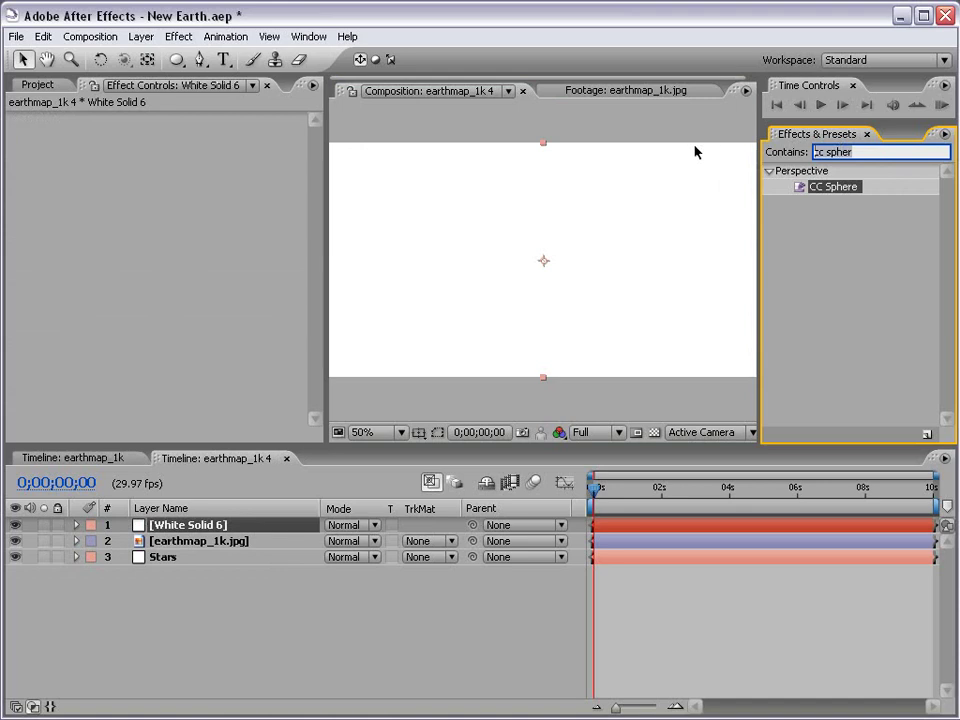
text(fract)
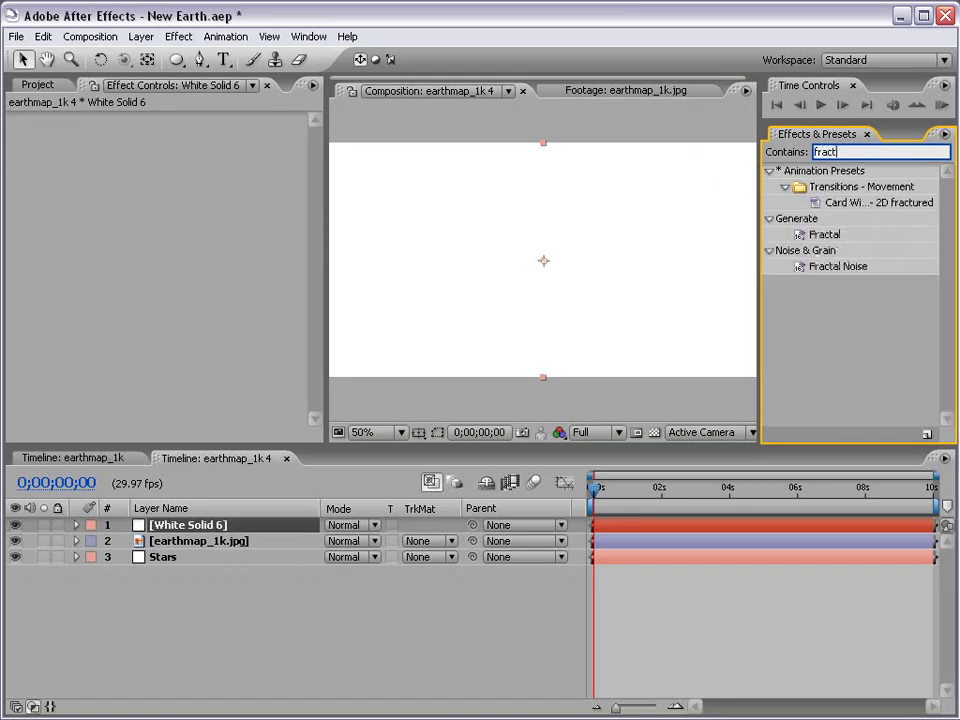
drag(838, 266, 508, 214)
drag(327, 283, 275, 270)
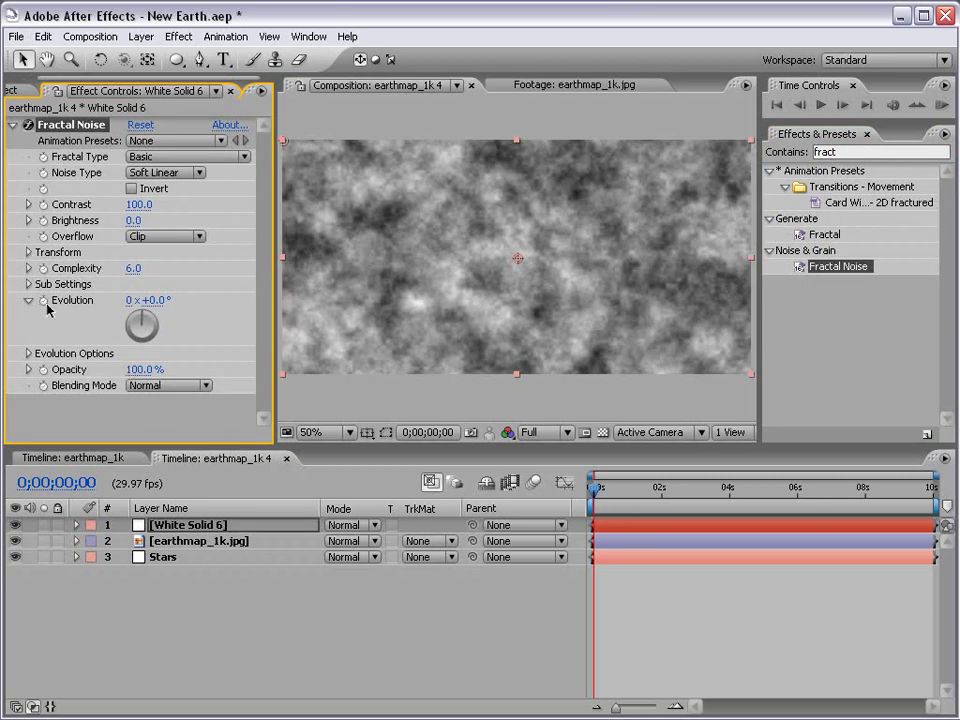
Step: Set starting keyframes on the noise's Evolution and Offset Turbulence
click(43, 301)
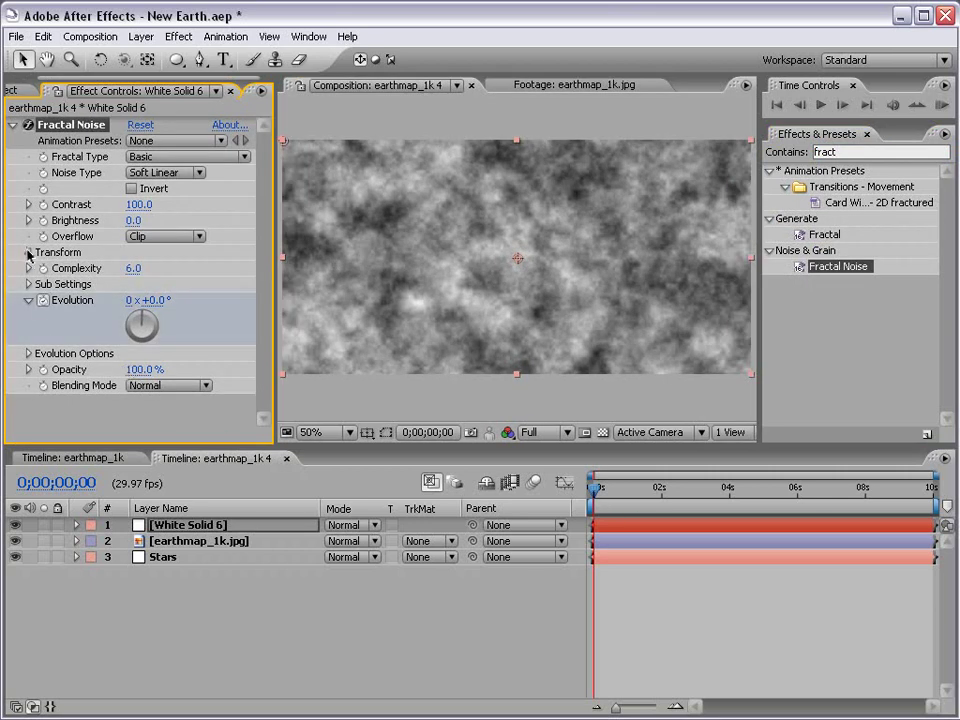
click(29, 253)
drag(278, 364, 345, 360)
click(59, 342)
click(44, 294)
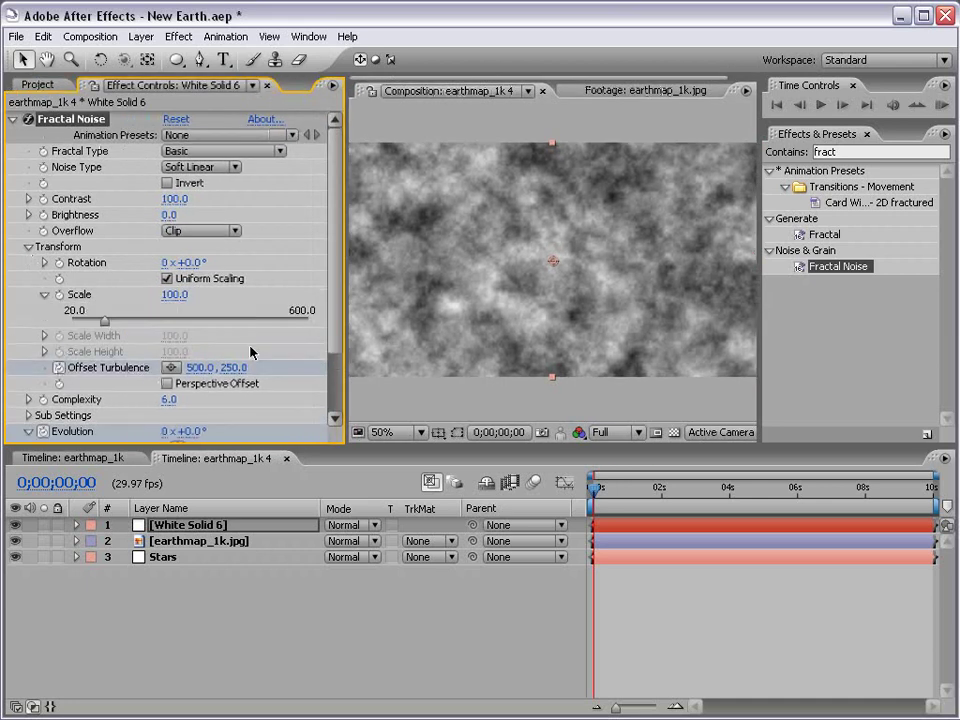
drag(214, 370, 187, 369)
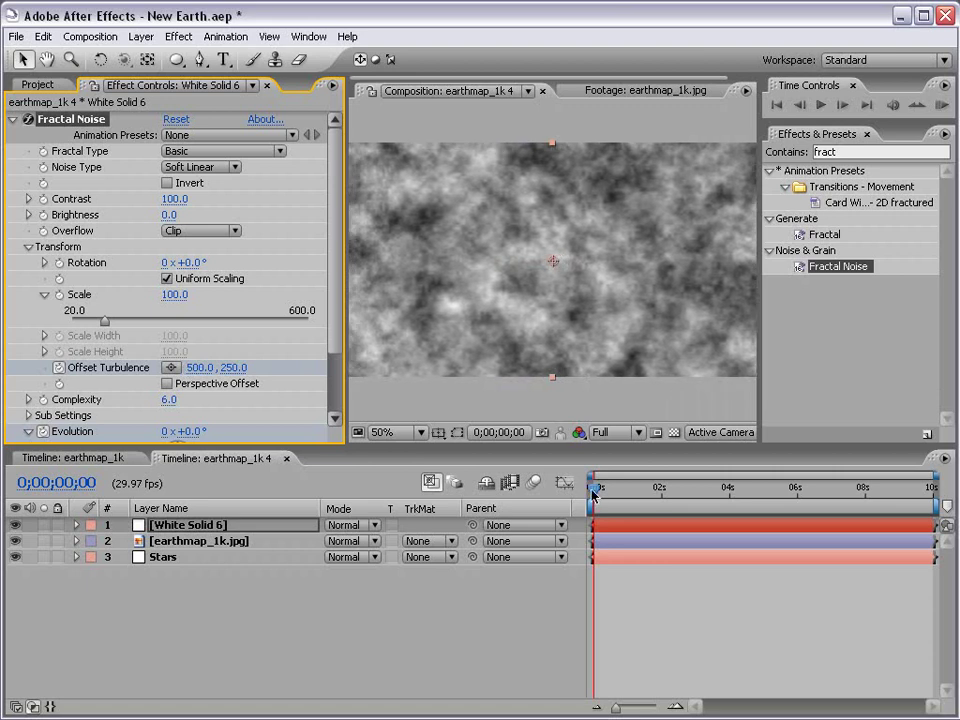
Step: At the last frame, set Offset Turbulence X to 150 and Evolution to 3 revolutions
drag(598, 494, 932, 492)
click(201, 367)
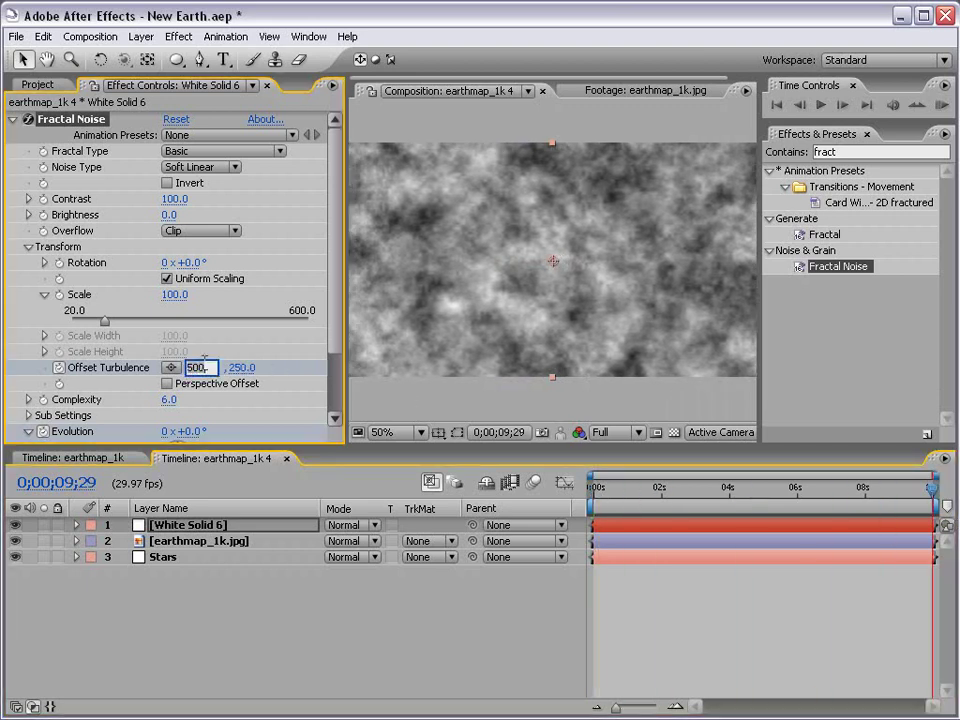
text(150)
key(Return)
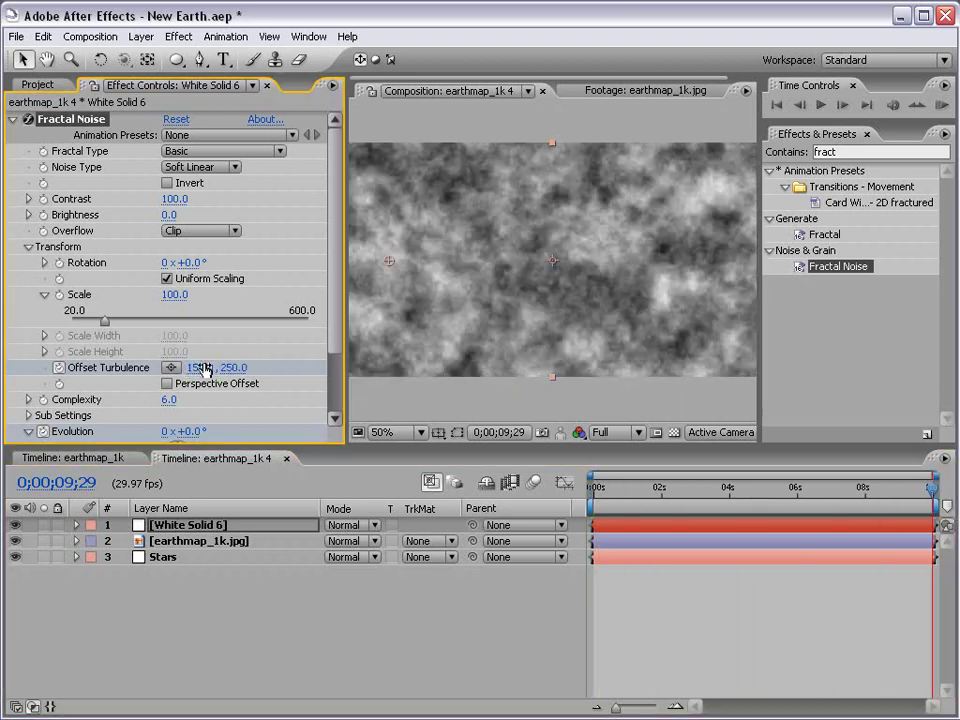
drag(601, 492, 929, 490)
scroll(264, 250, down, 3)
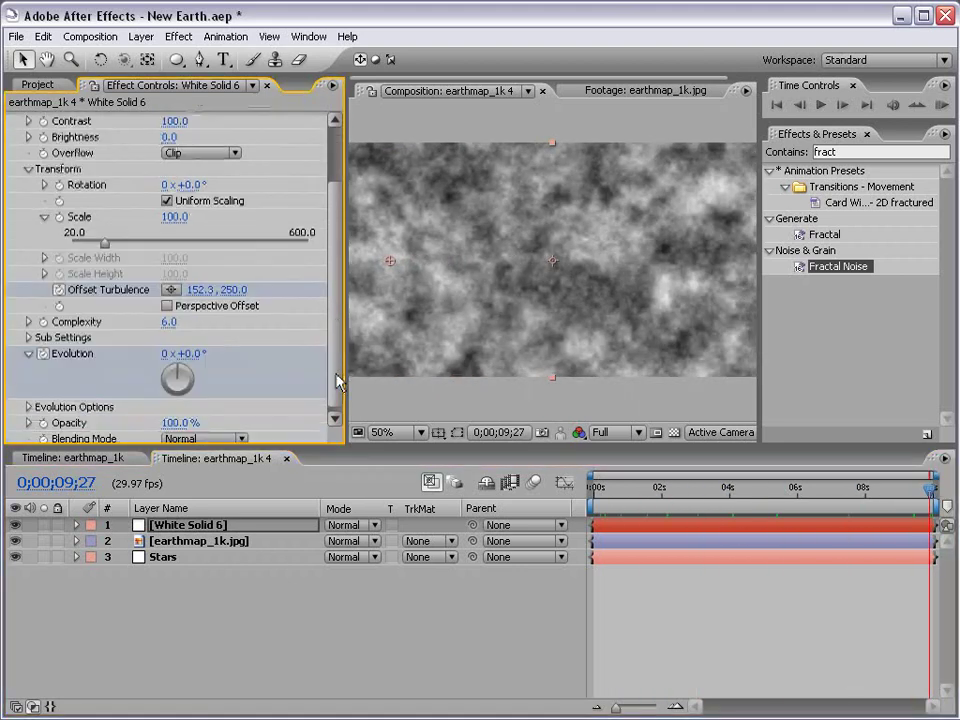
click(163, 355)
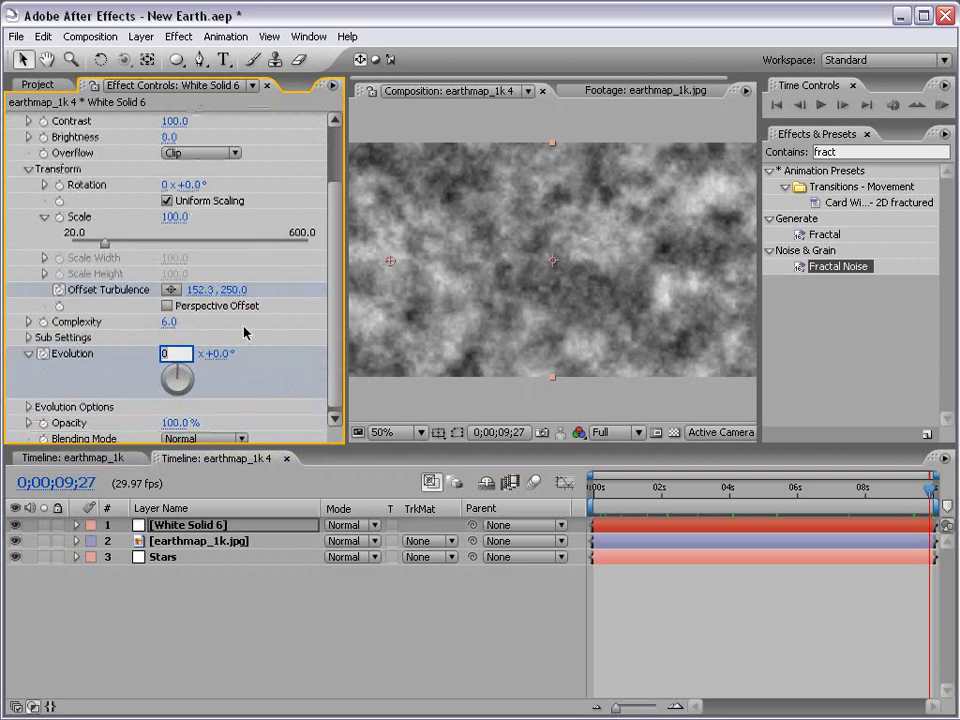
key(Return)
drag(600, 490, 570, 497)
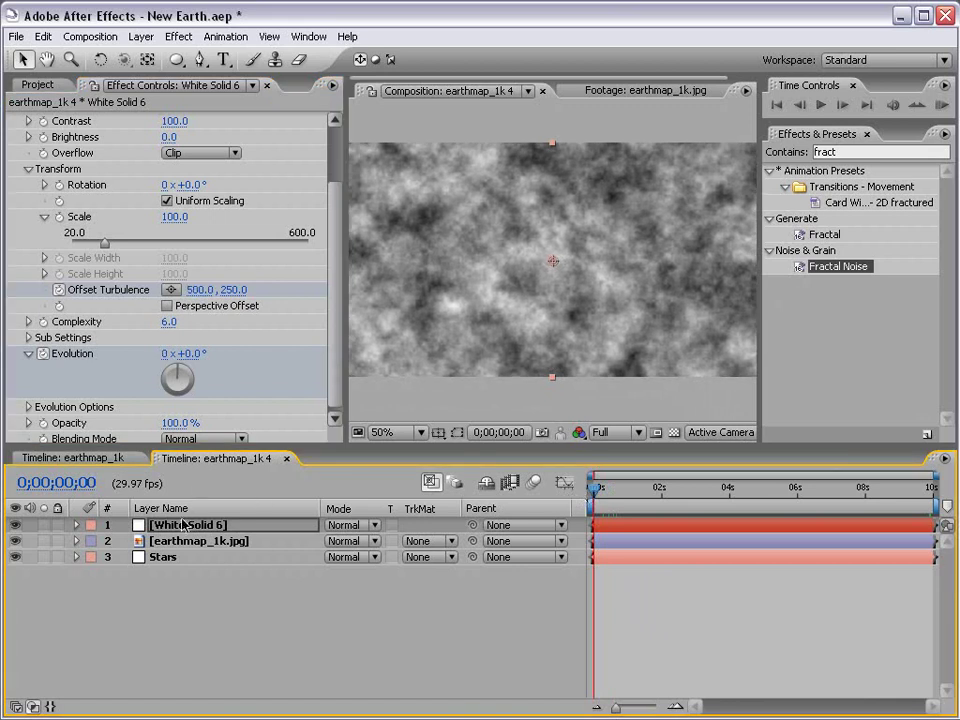
Step: Change the noise solid's colour to a deep royal blue
click(141, 36)
click(150, 70)
click(379, 570)
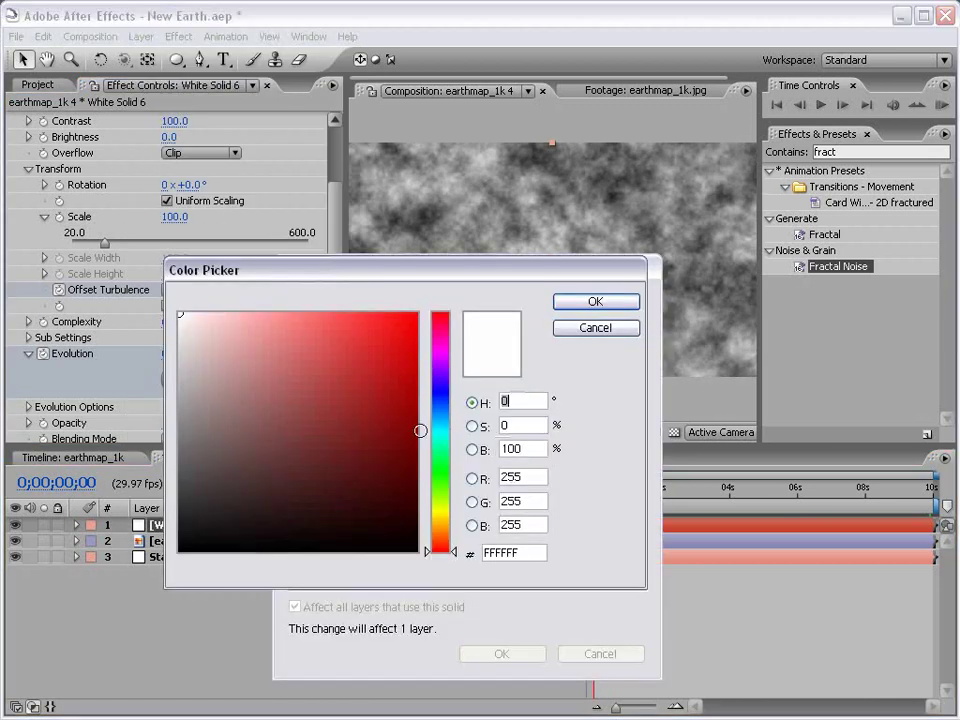
click(424, 403)
click(417, 397)
click(595, 302)
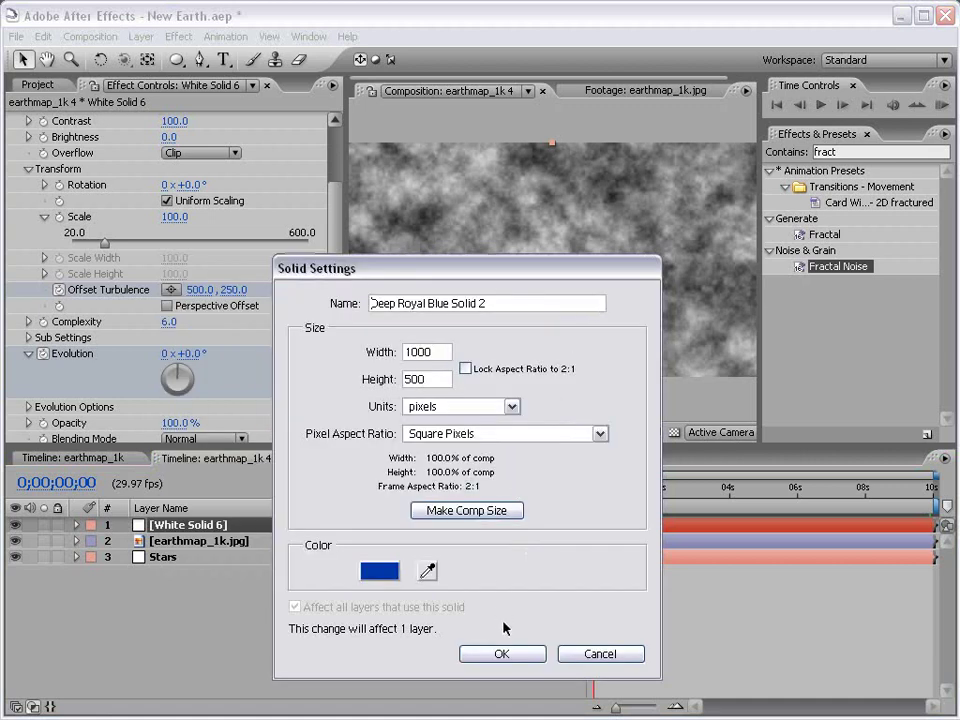
click(503, 655)
Step: Apply Hue/Saturation with Colorize on and Colorize Hue at 197°
click(860, 151)
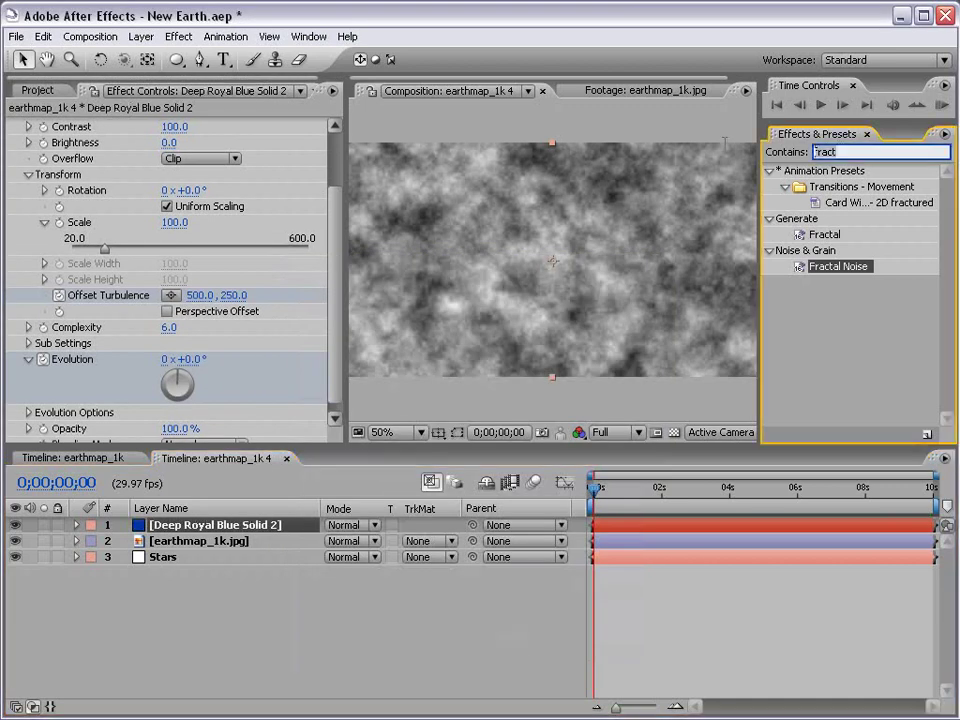
text(hue)
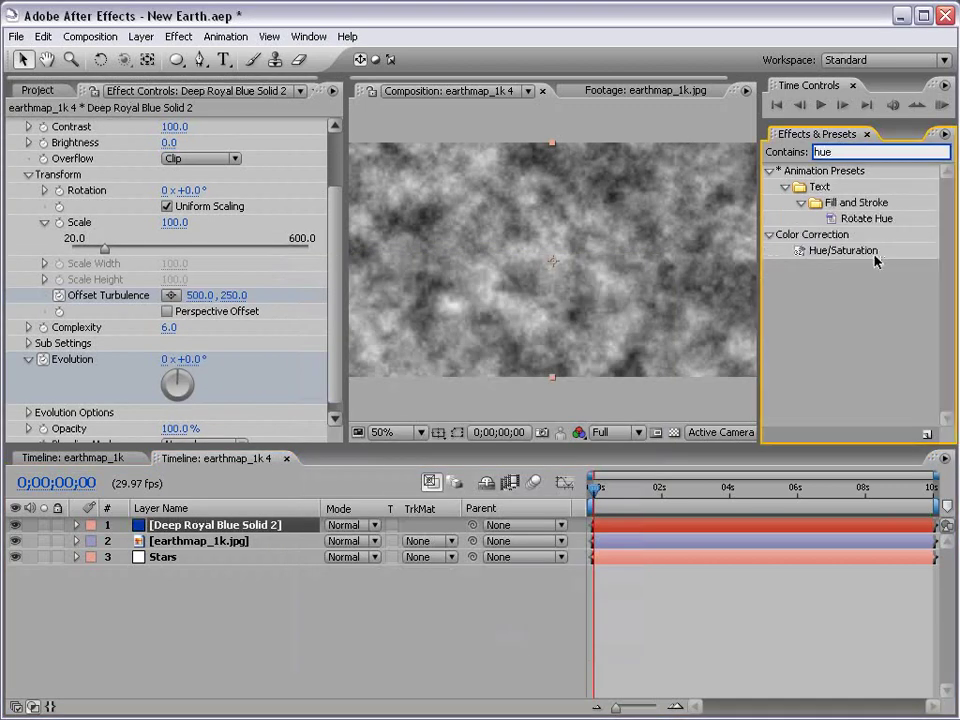
drag(862, 251, 491, 256)
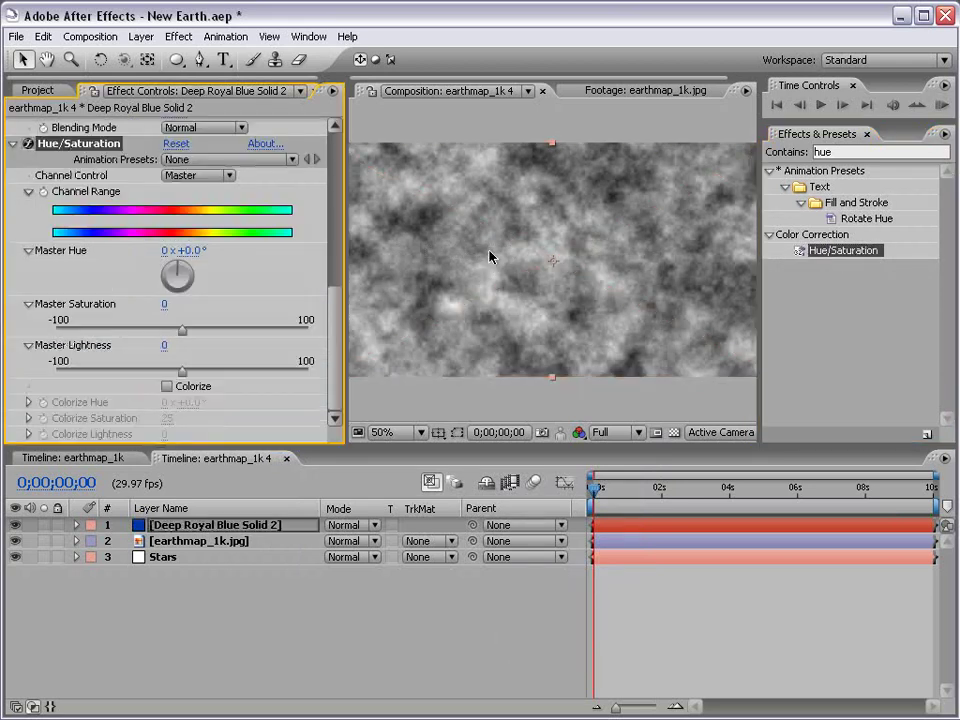
click(166, 387)
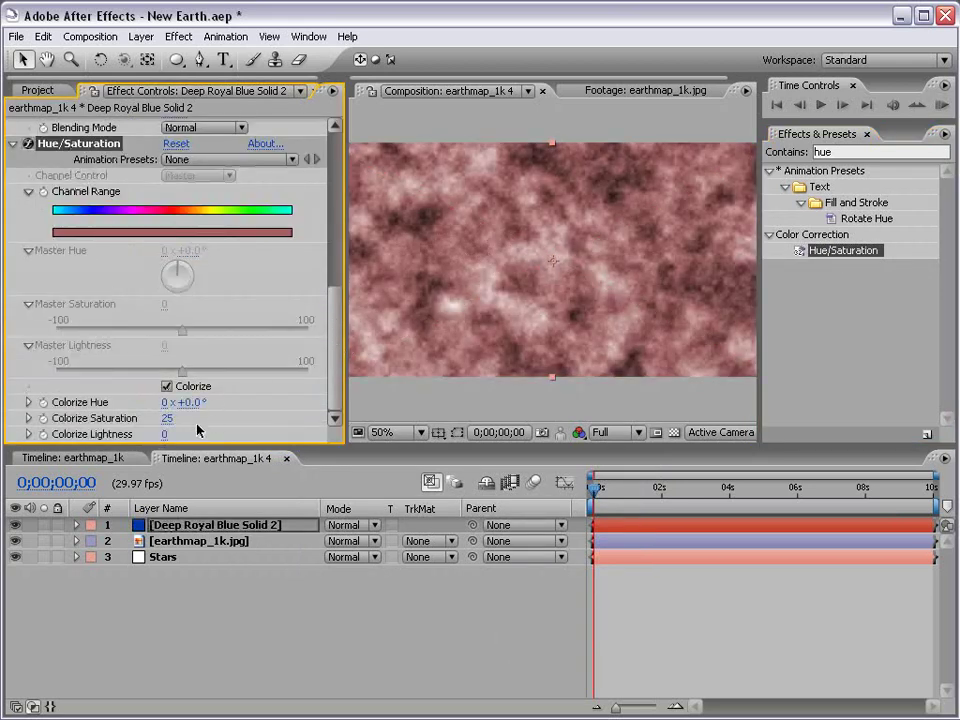
drag(193, 403, 294, 402)
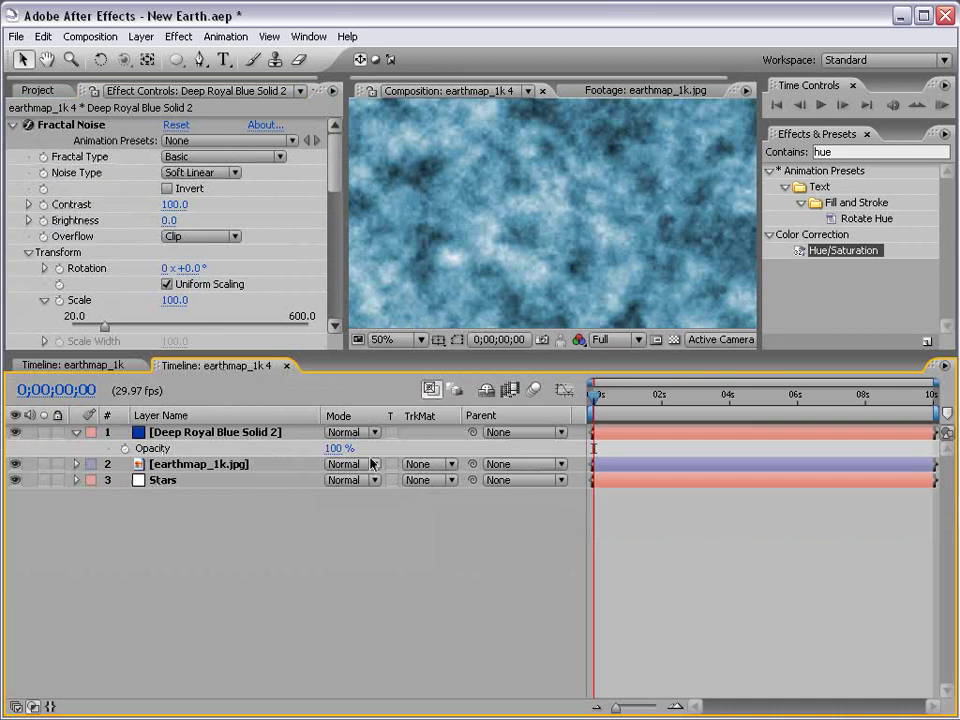
Step: Set the cloud layer to Hard Light blending at 26% opacity
click(357, 433)
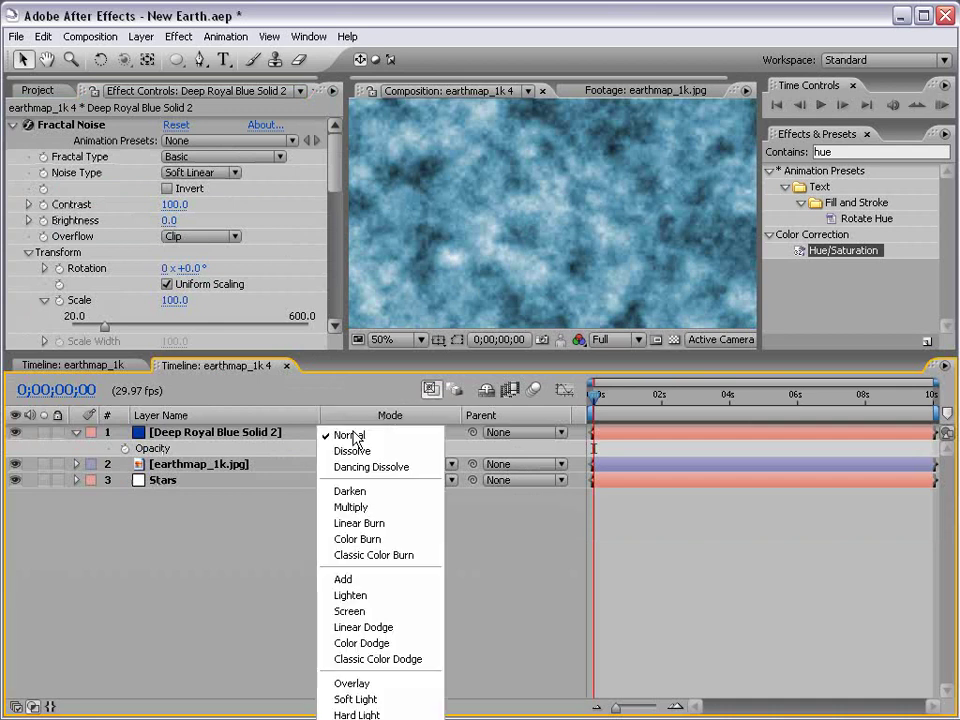
click(368, 714)
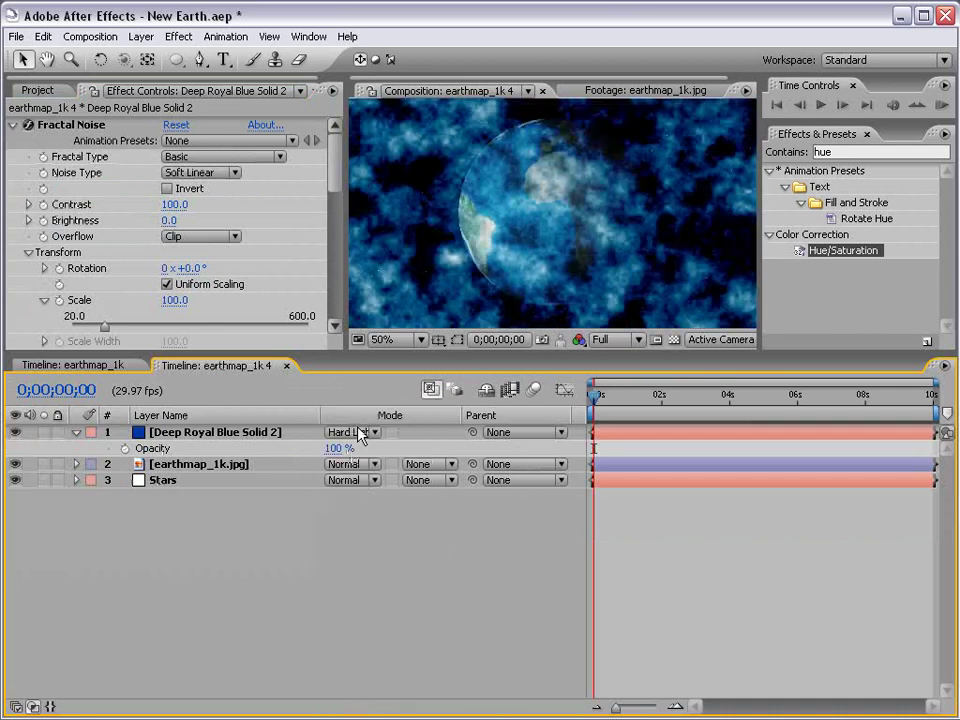
drag(336, 448, 270, 455)
Step: Set the cloud noise Brightness to 24 and Contrast to 61
scroll(597, 268, down, 1)
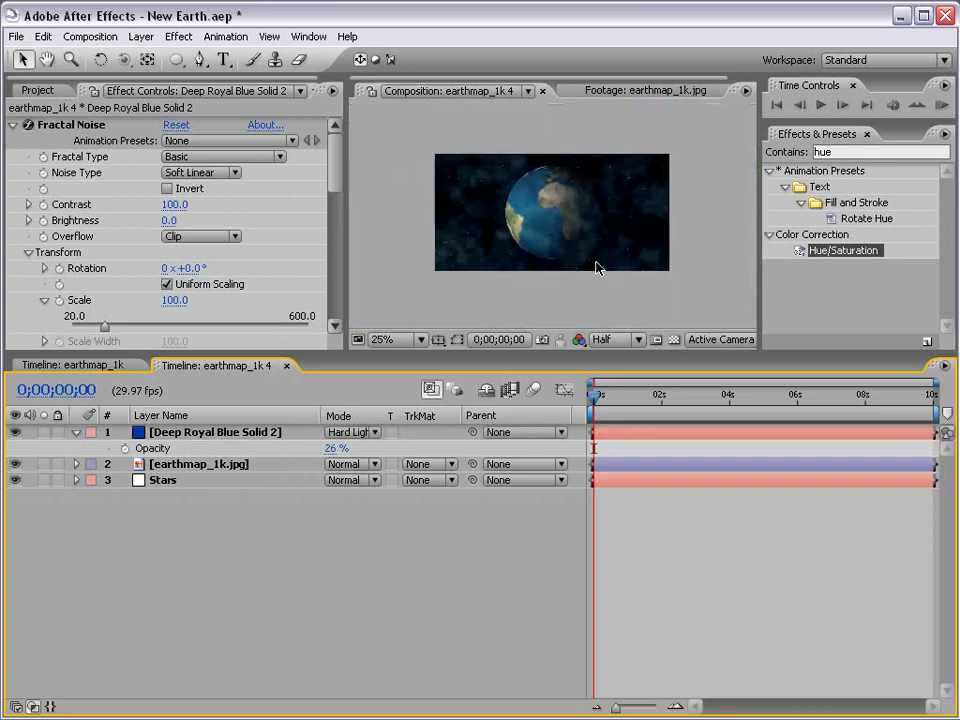
scroll(527, 219, up, 1)
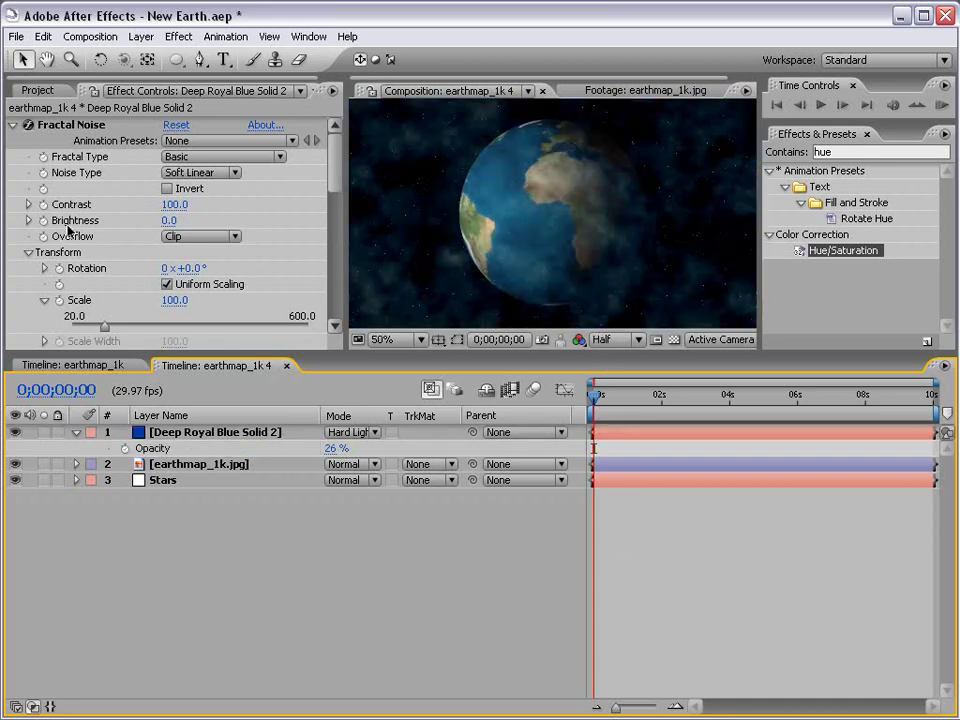
drag(167, 228, 152, 204)
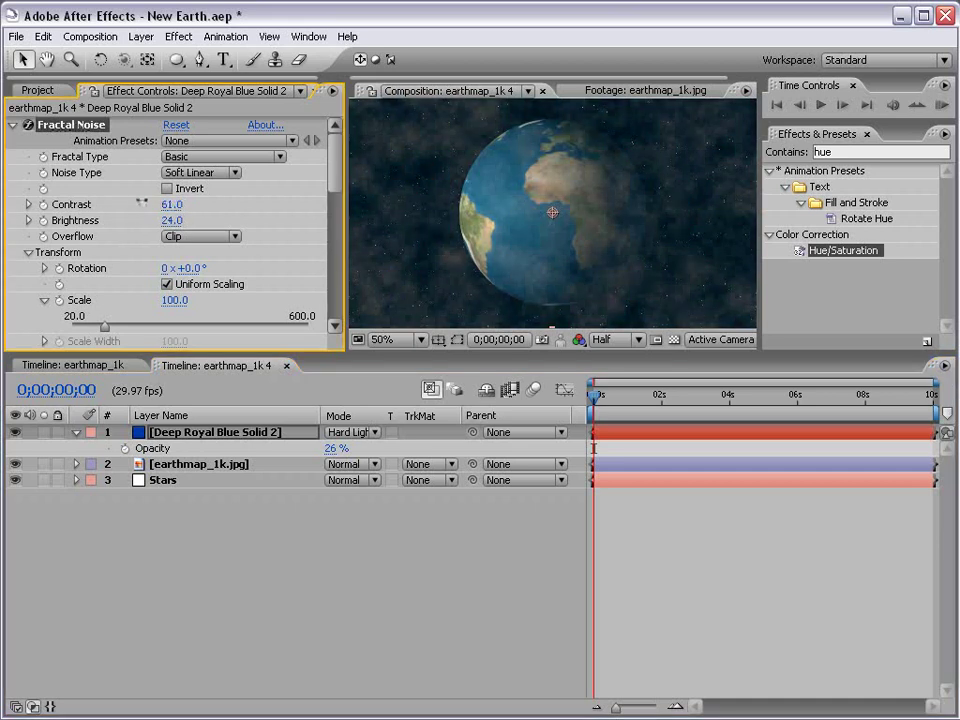
key(grave)
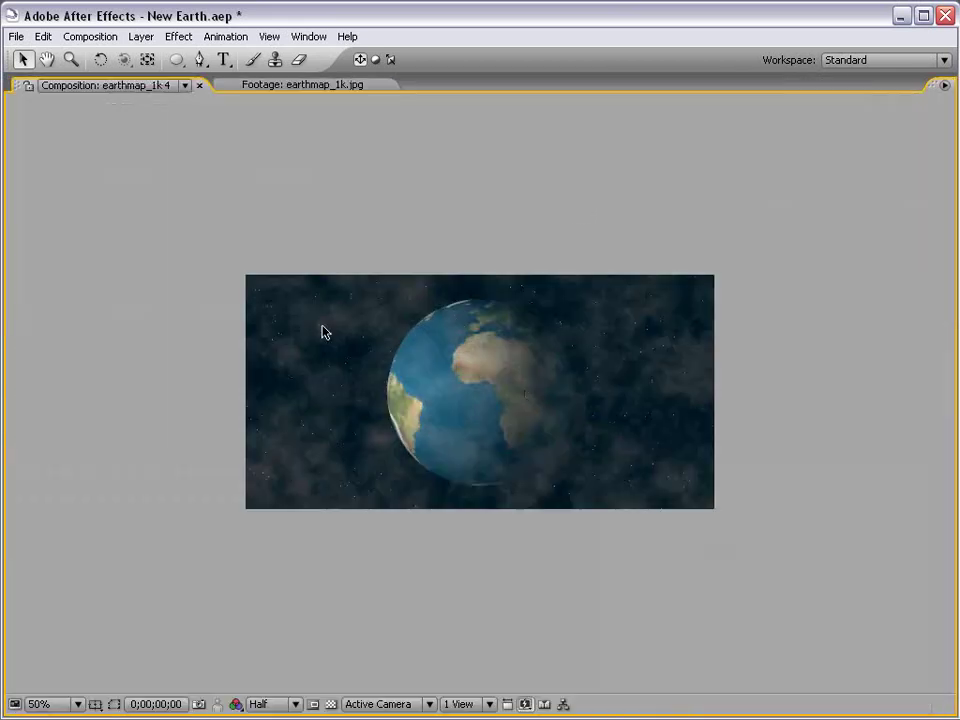
key(grave)
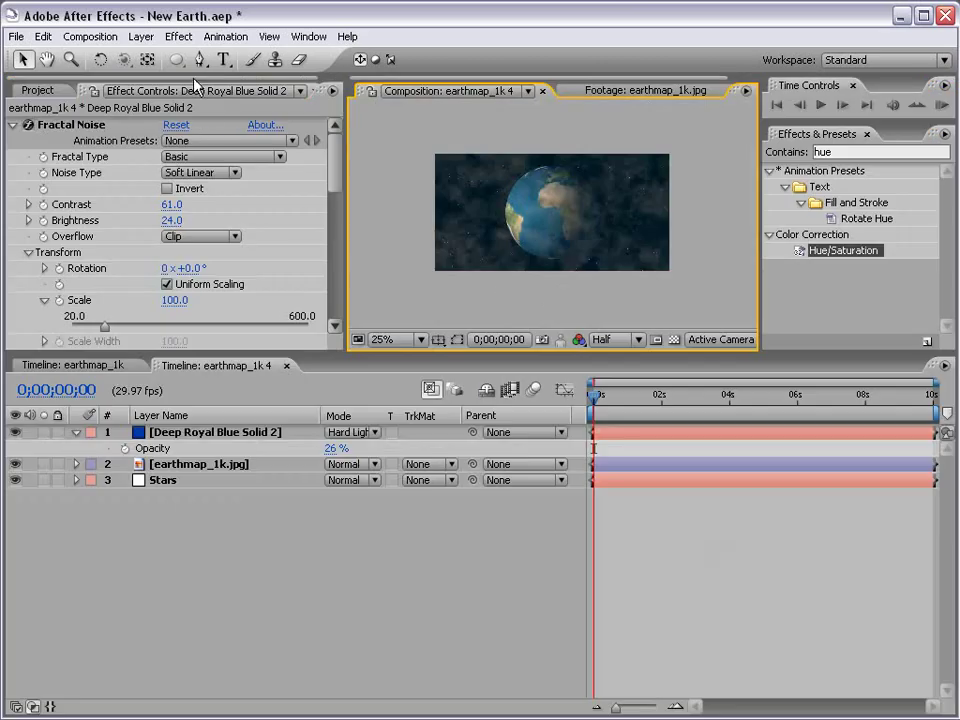
Step: Draw a rectangular mask over the lower frame and feather it 178 pixels
click(603, 437)
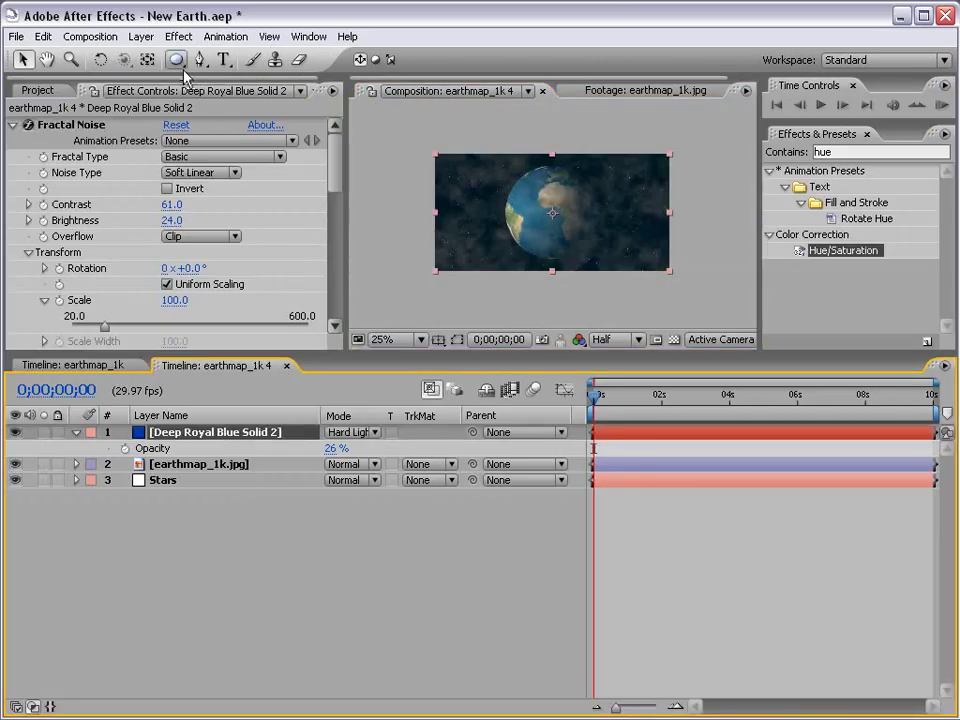
drag(176, 59, 234, 61)
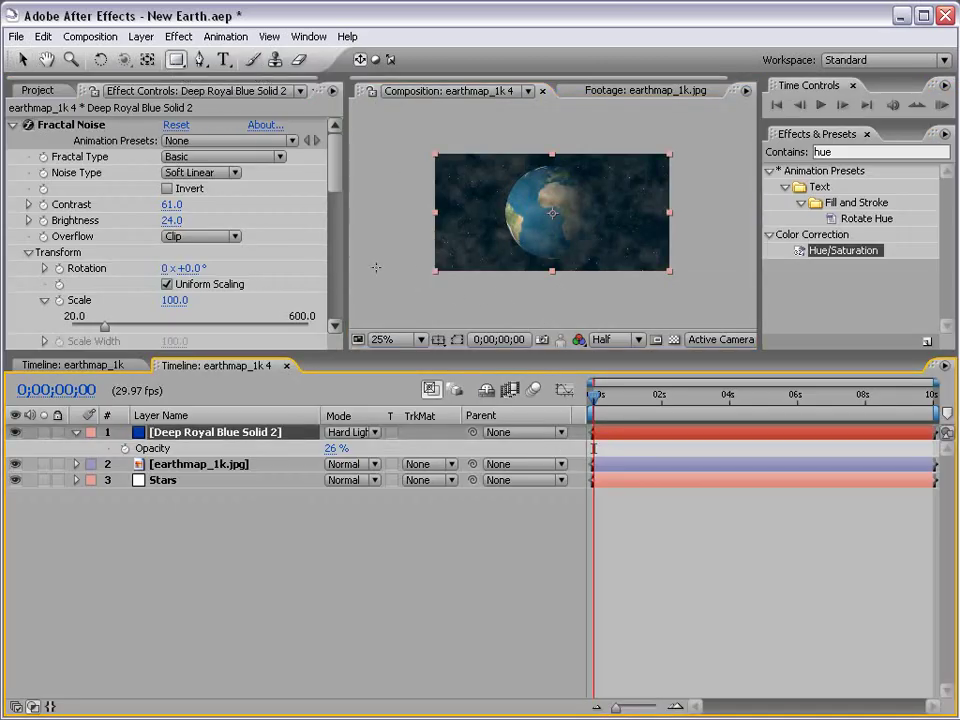
drag(361, 225, 739, 307)
click(155, 438)
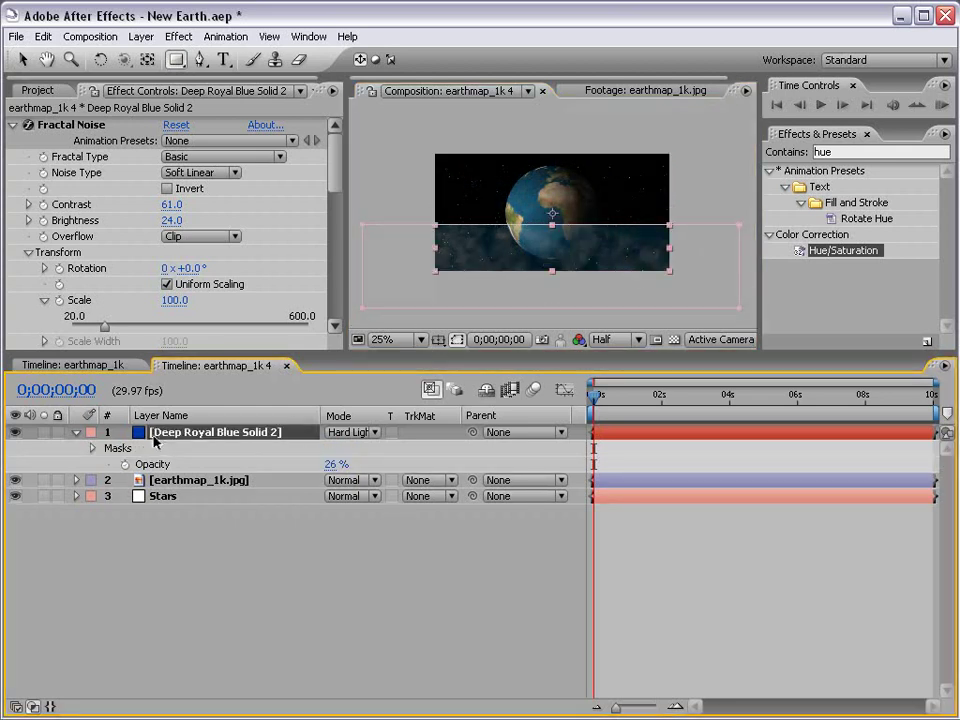
key(m)
key(m)
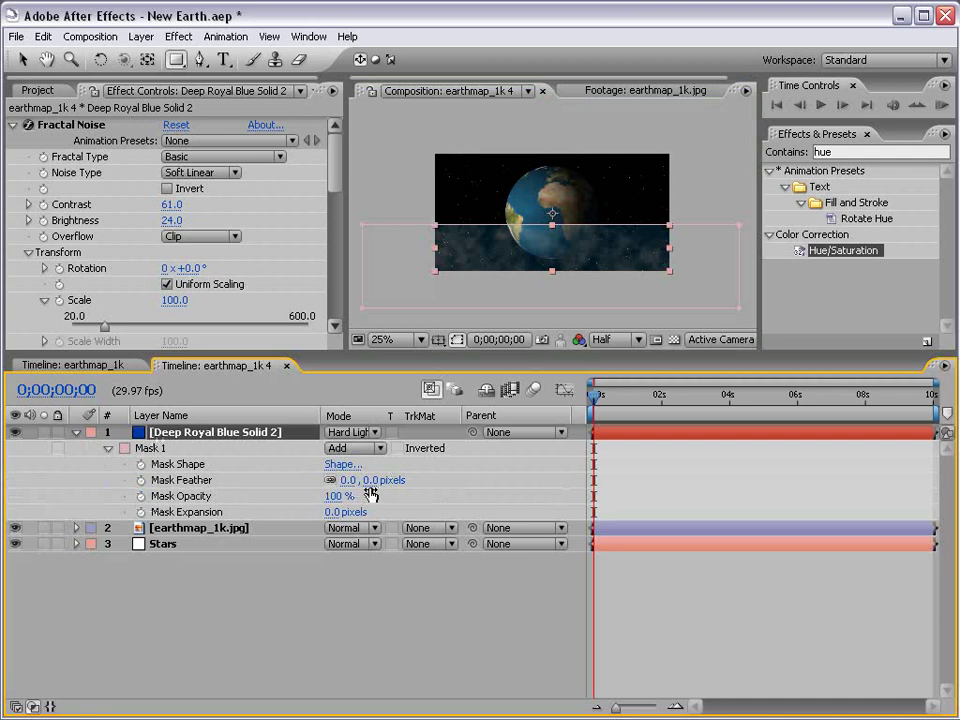
drag(370, 490, 540, 491)
key(v)
click(607, 420)
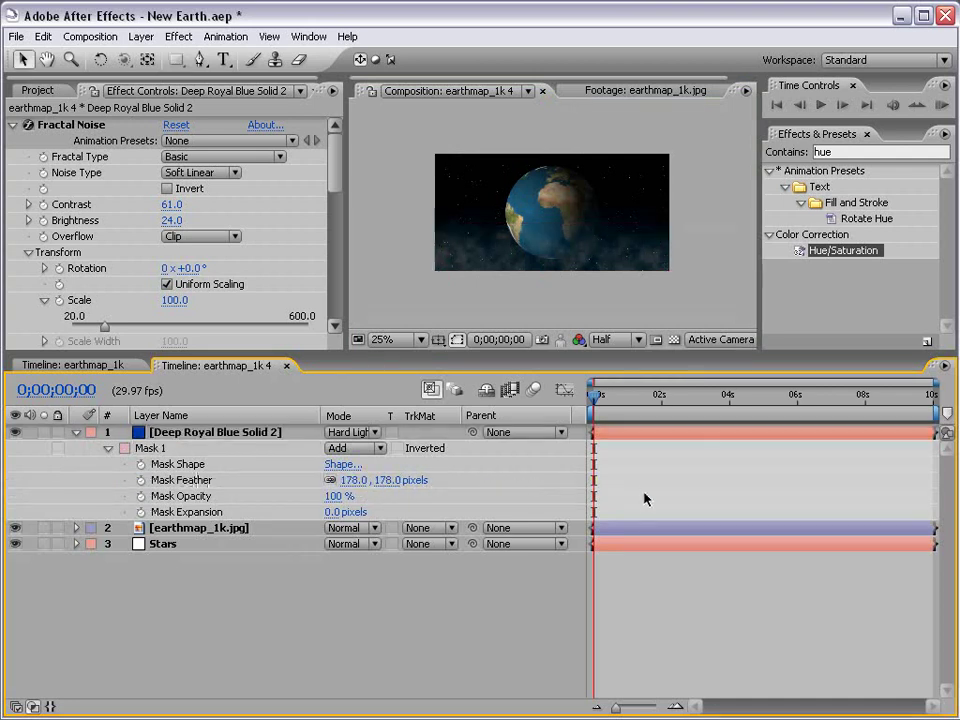
key(grave)
Step: Lower the cloud layer's opacity to 19% and review the composition full-size
key(grave)
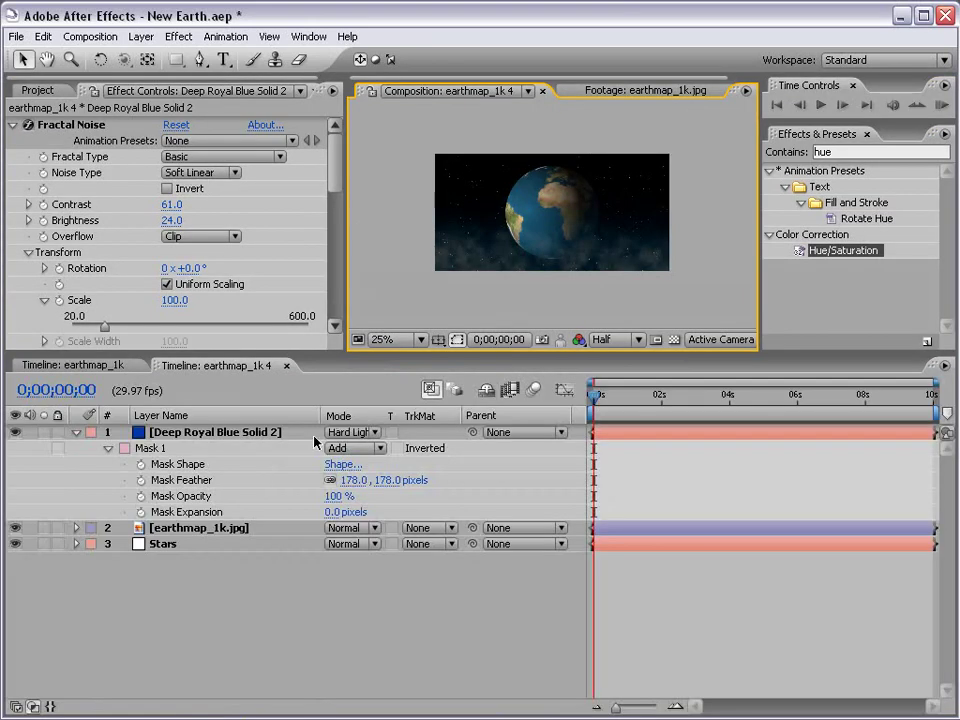
click(320, 450)
key(t)
drag(336, 448, 315, 448)
key(grave)
key(grave)
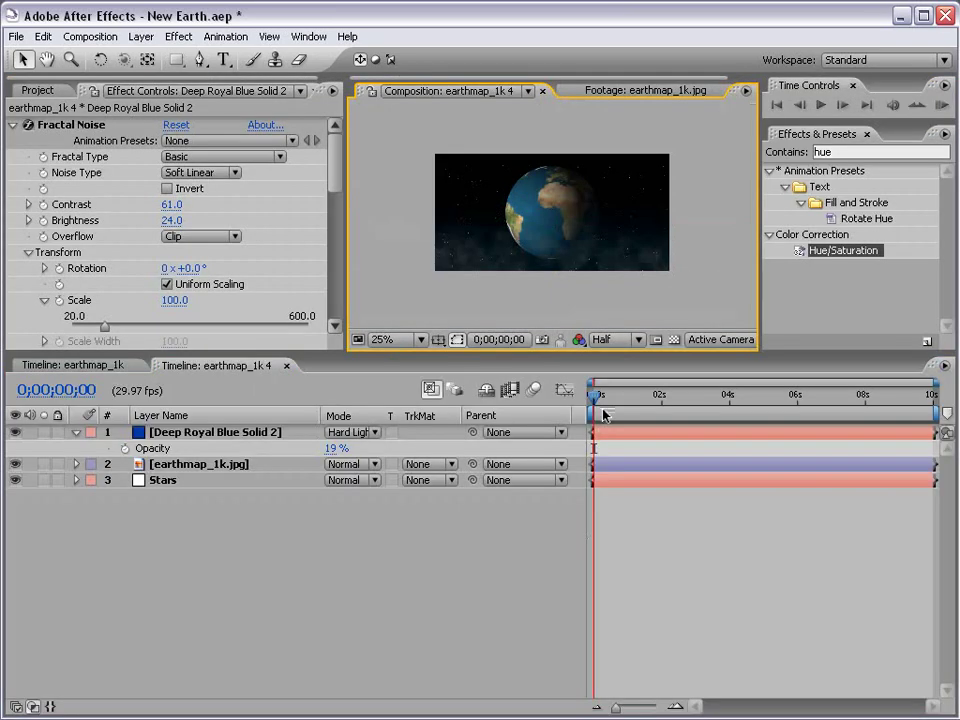
drag(608, 395, 587, 428)
key(grave)
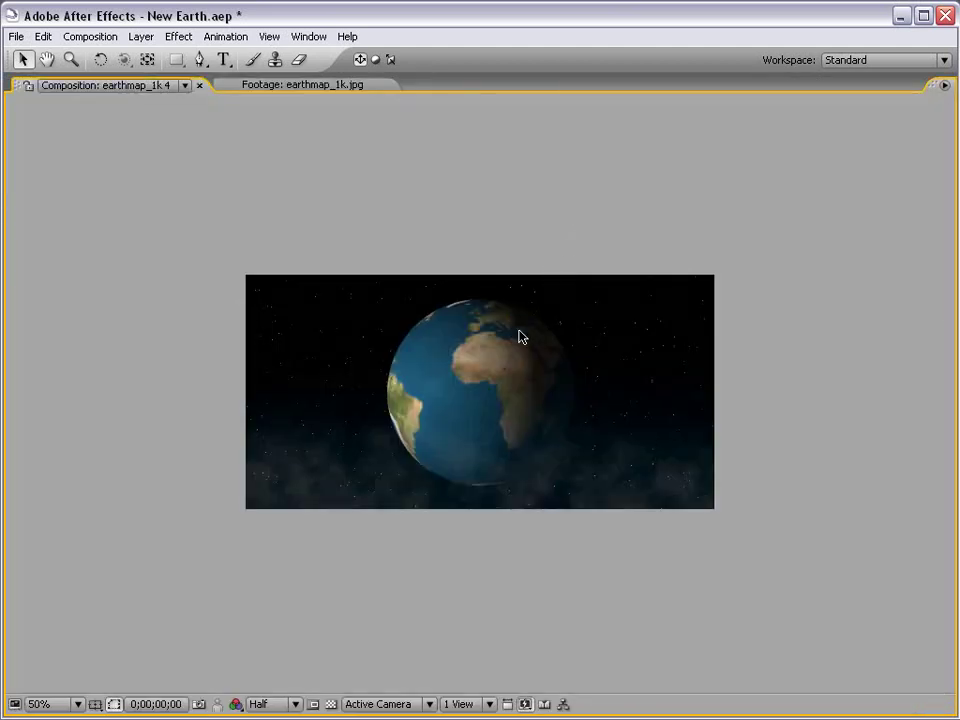
key(grave)
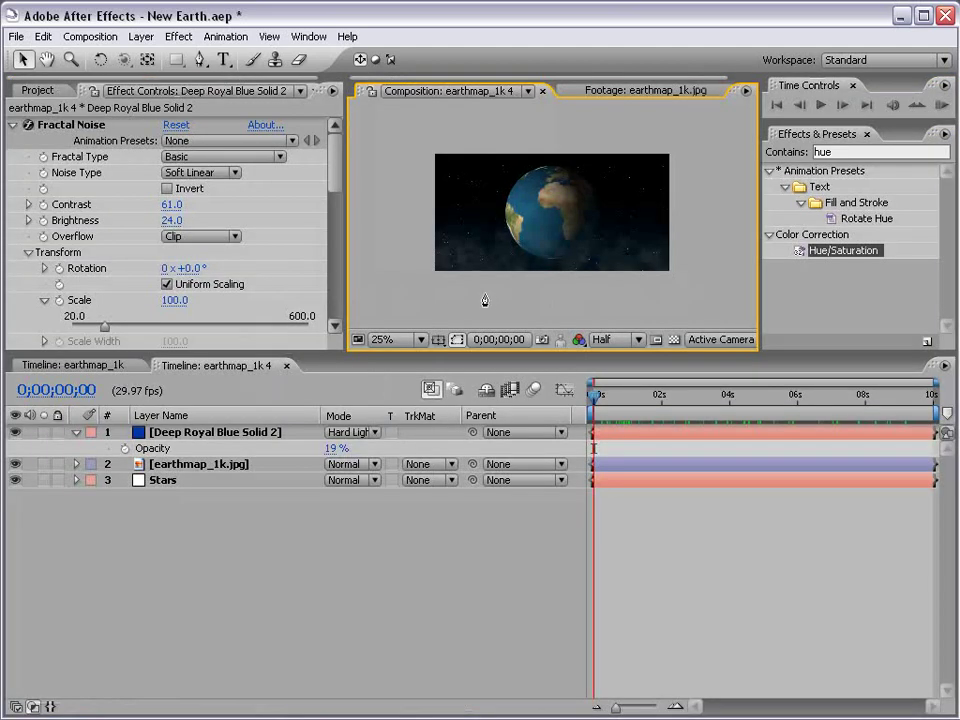
Step: Pre-compose the earthmap_1k.jpg layer, leaving all attributes, into earthmap_1k.jpg Comp 5
click(204, 467)
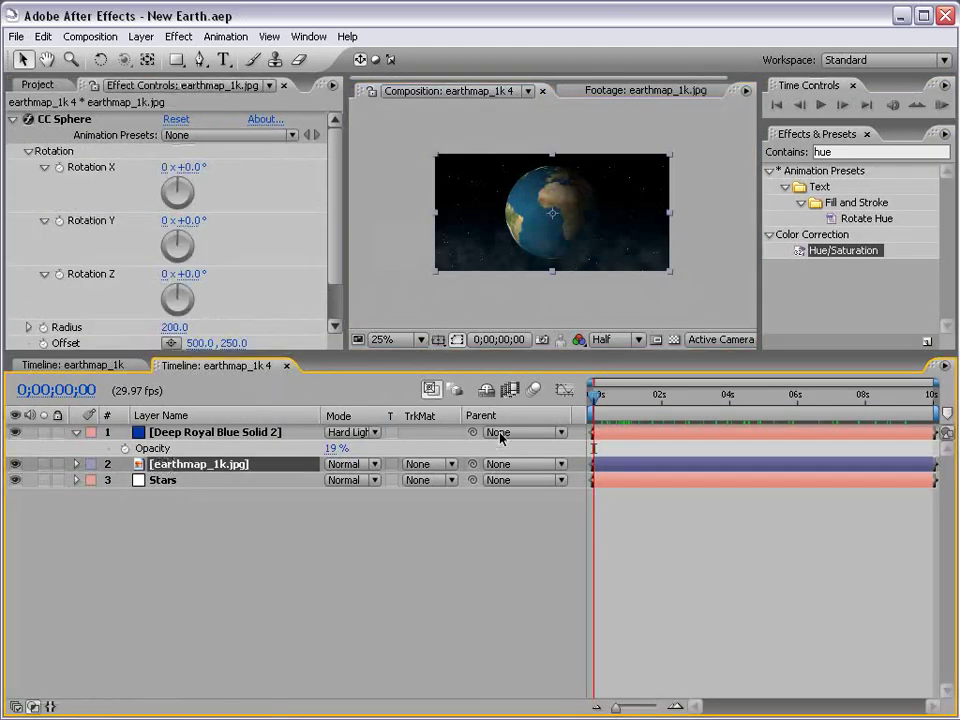
click(141, 38)
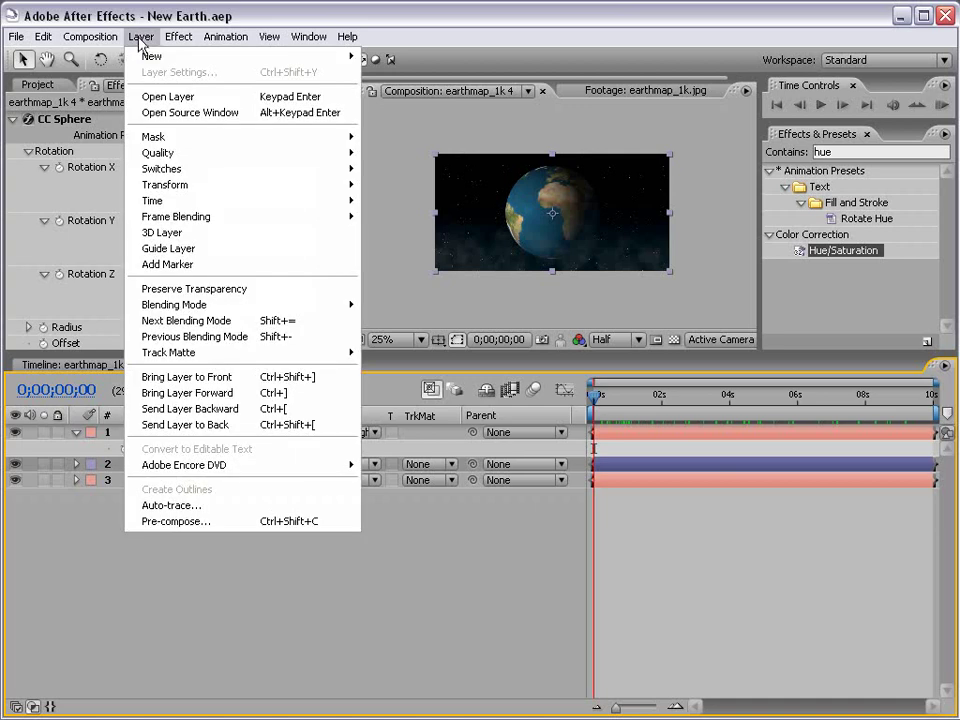
click(172, 521)
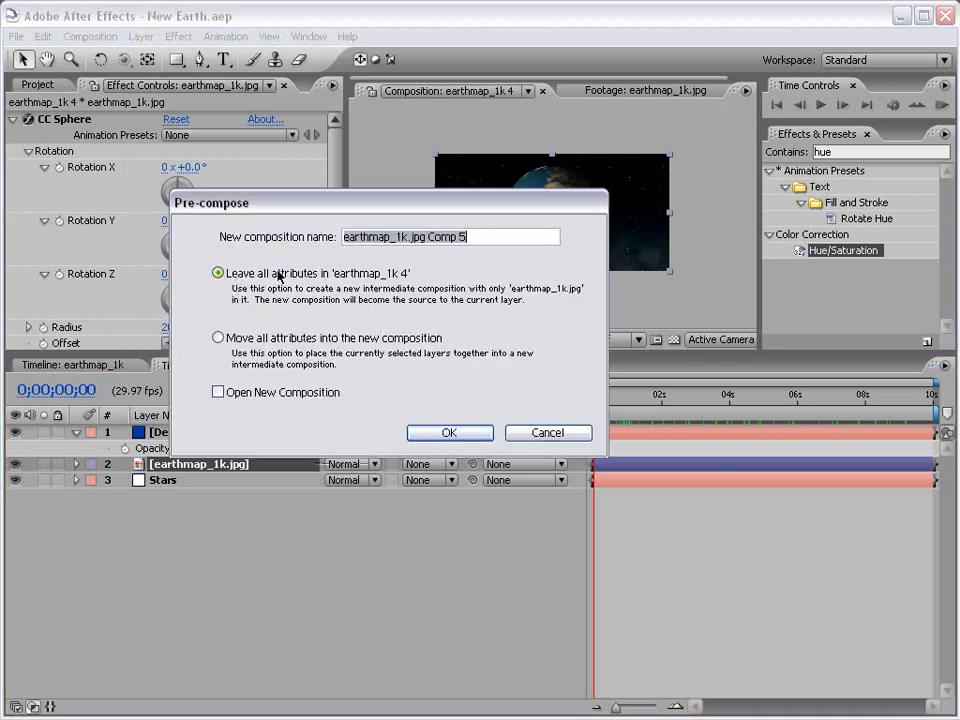
click(449, 433)
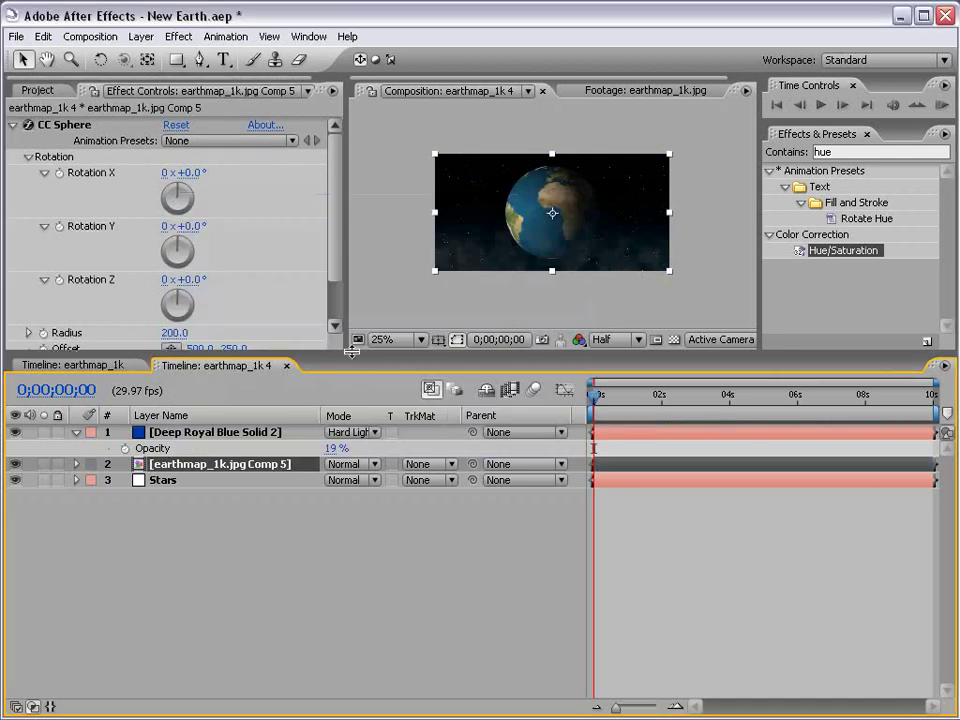
drag(345, 352, 345, 469)
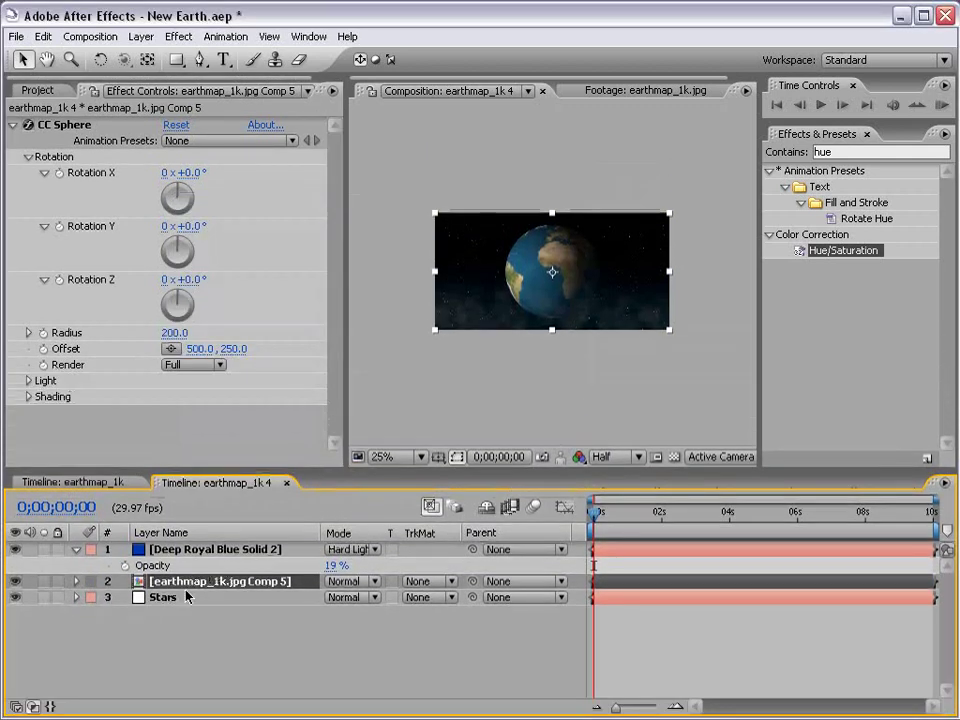
Step: Duplicate the pre-composed earth layer and reveal both layers' CC Sphere settings
key(ctrl+d)
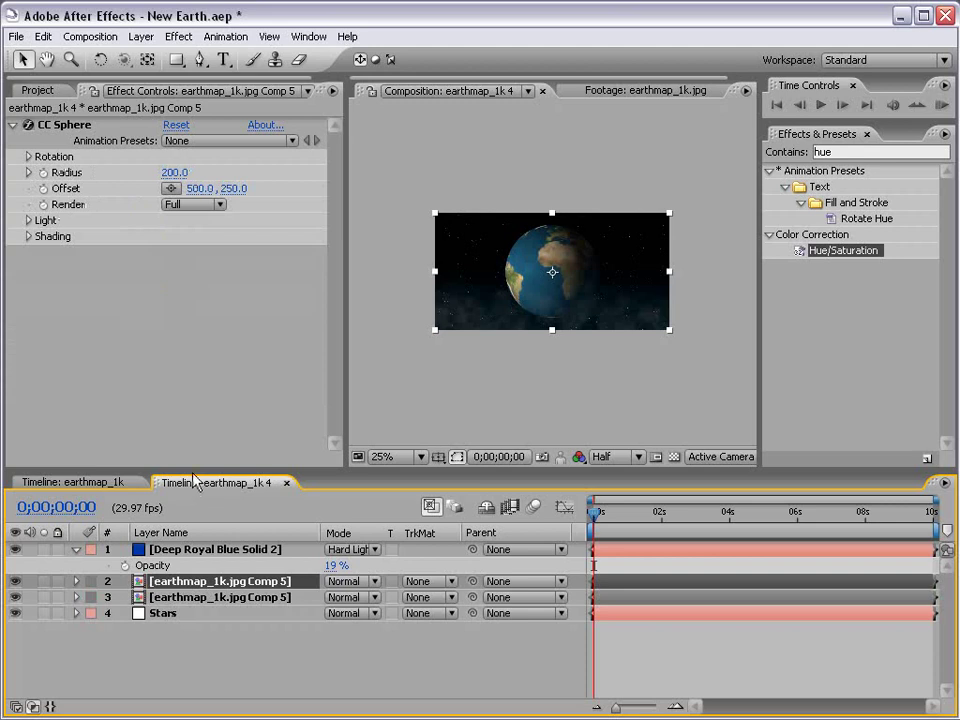
drag(188, 466, 188, 305)
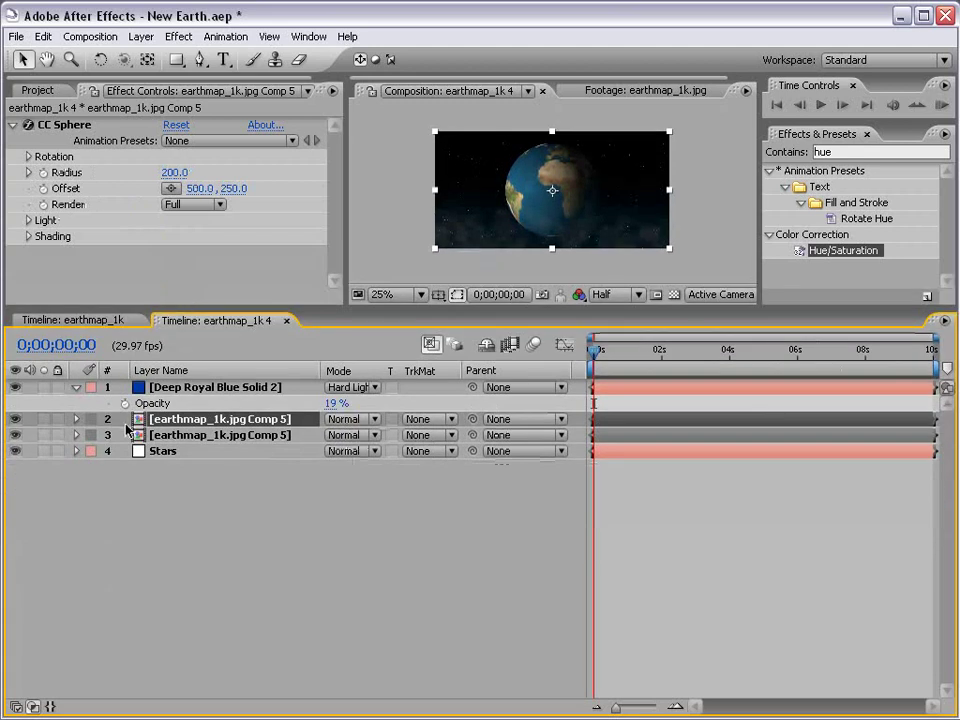
key(e)
click(155, 455)
key(e)
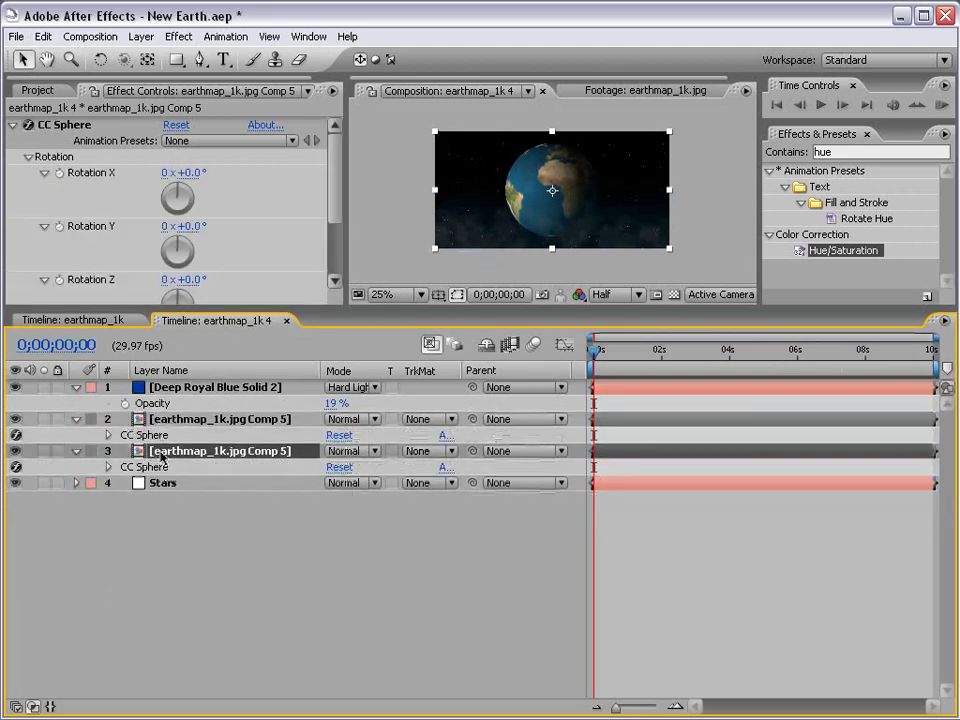
click(108, 435)
click(108, 563)
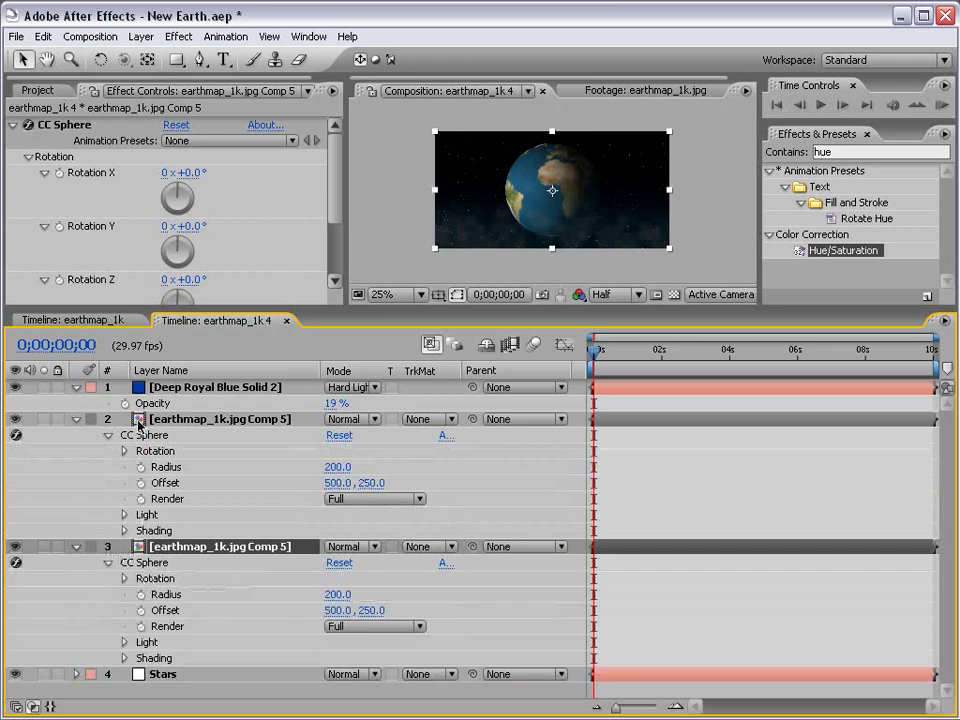
Step: Link layer 2's Radius to the Comp 6 globe's Radius by expression, set to 137.0
click(185, 420)
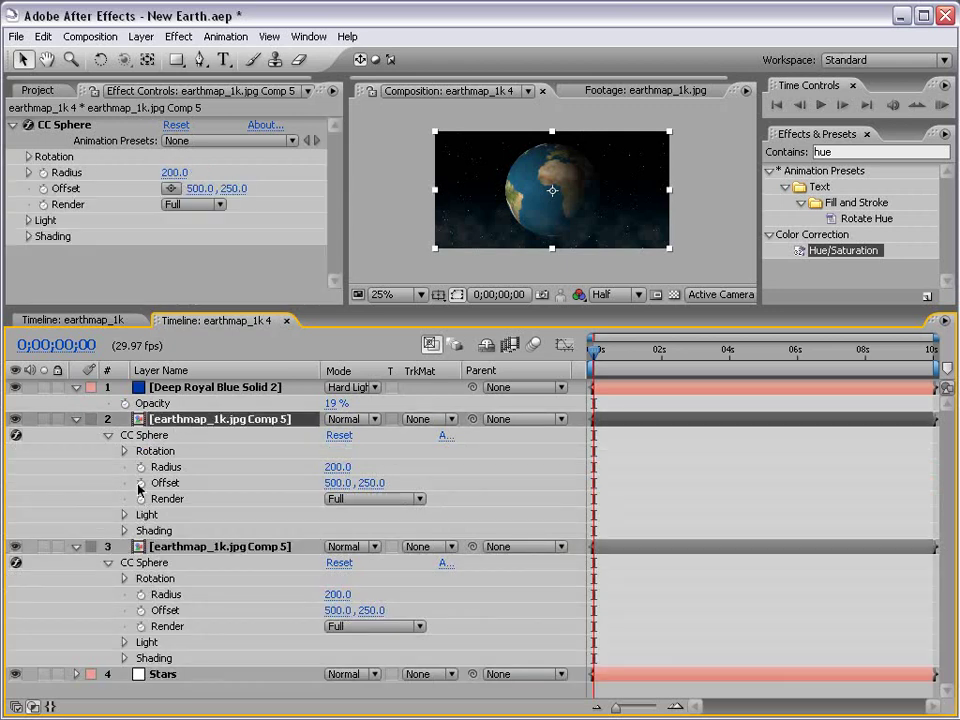
alt+click(140, 468)
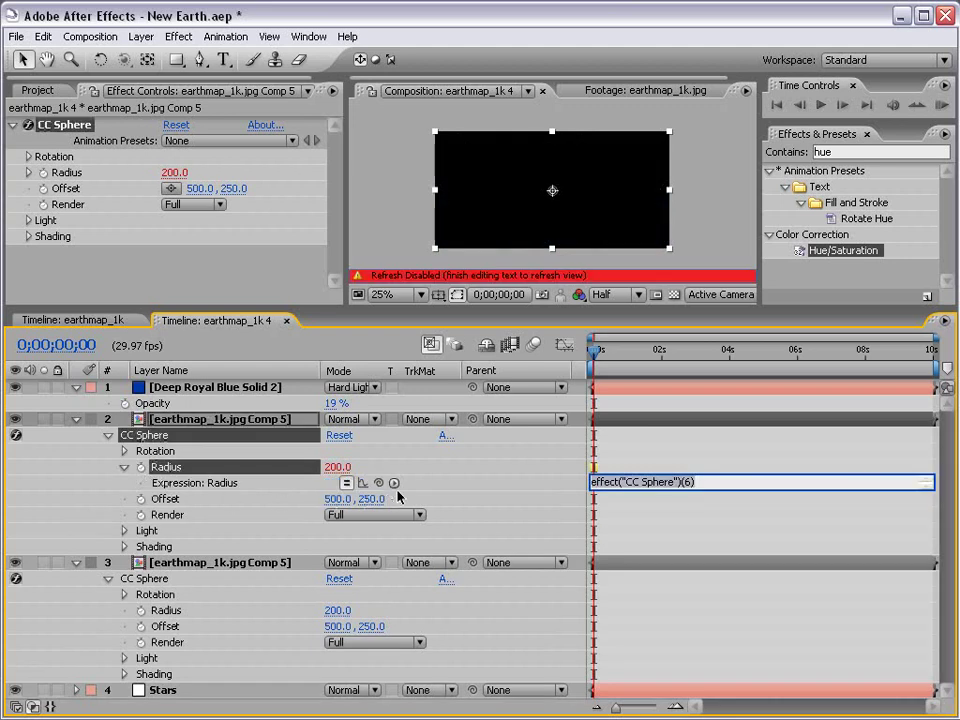
drag(378, 482, 178, 611)
click(176, 564)
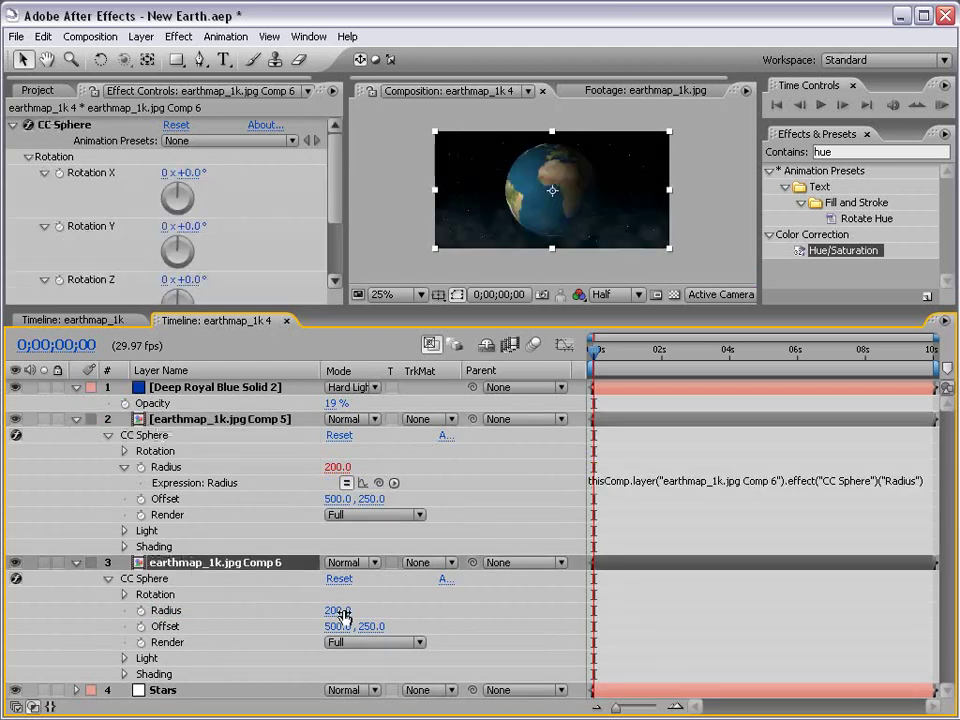
mouse_move(339, 611)
mouse_down()
mouse_move(358, 607)
mouse_move(328, 613)
mouse_move(352, 612)
mouse_up()
click(407, 605)
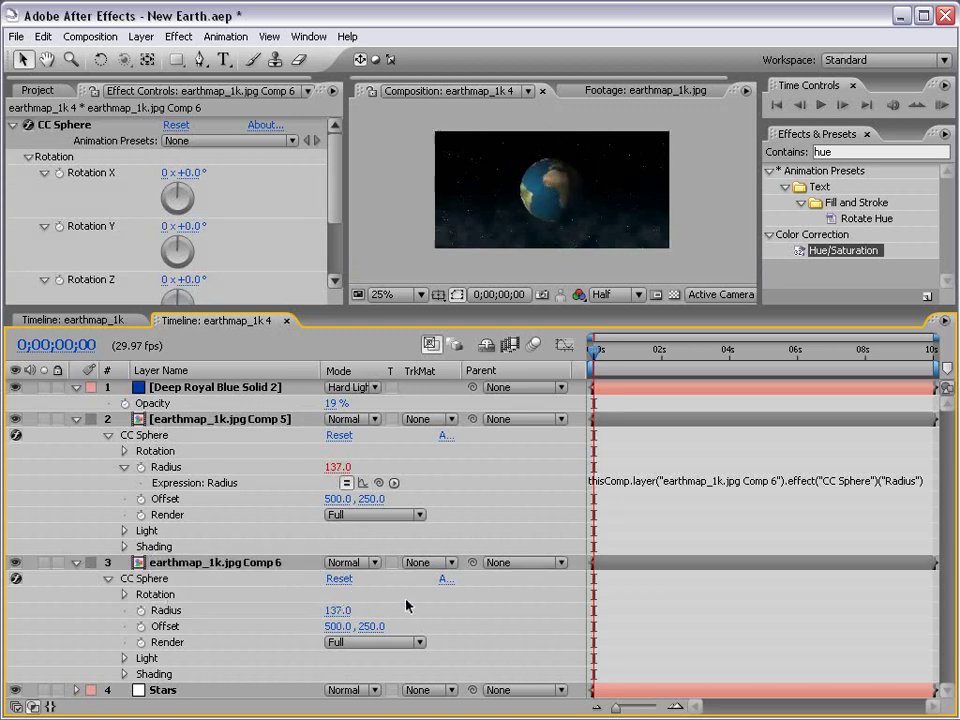
Step: Rename layer 3 to 'Master Earth'
drag(55, 309, 55, 239)
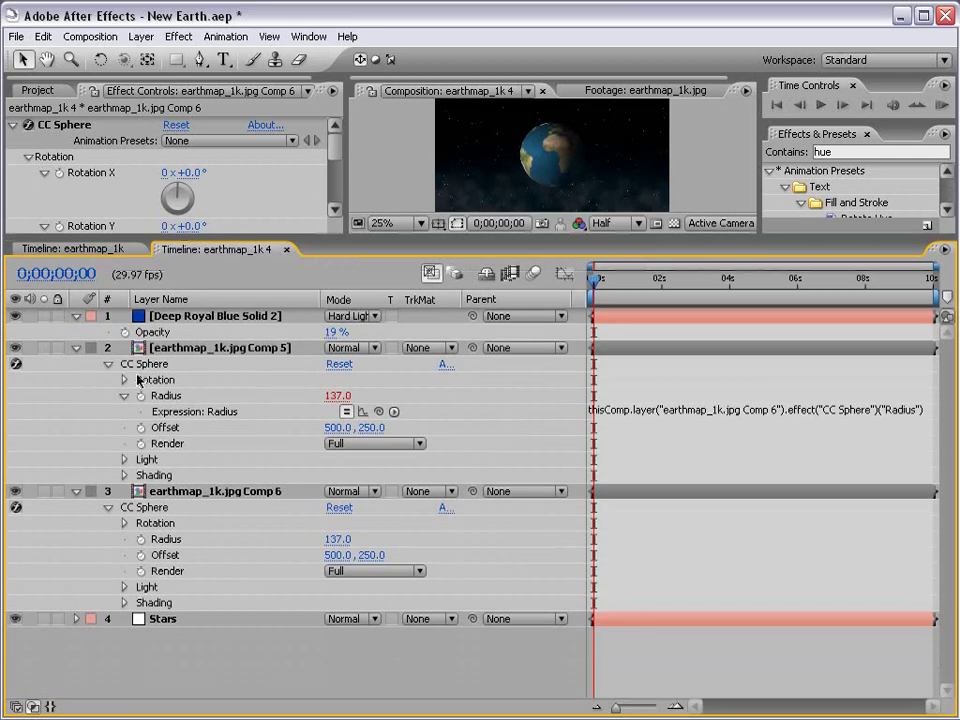
click(124, 380)
click(124, 573)
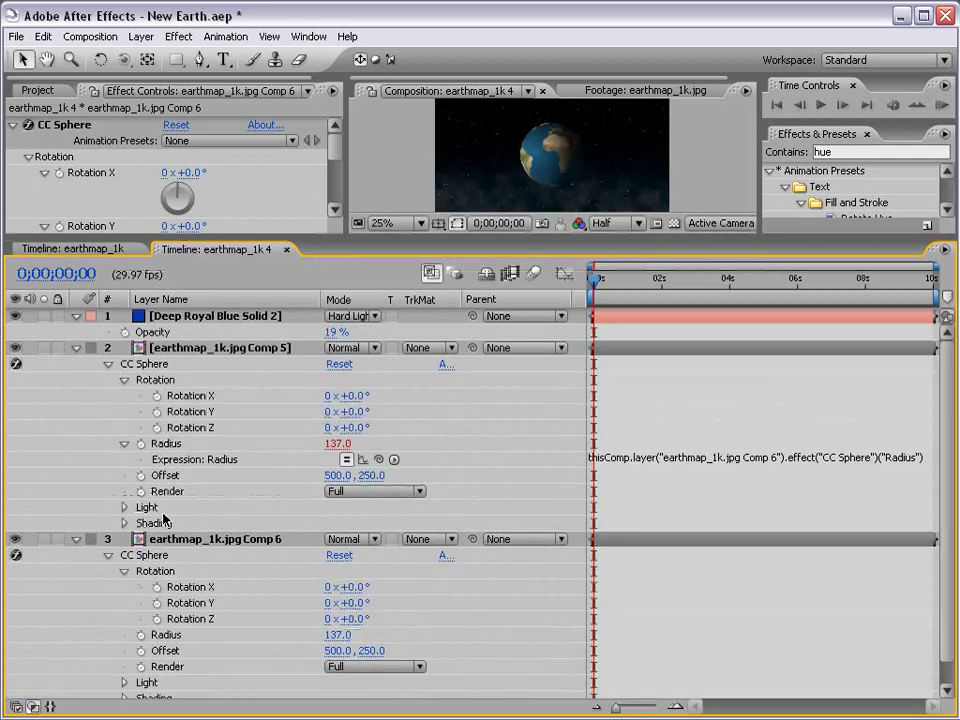
drag(228, 237, 228, 141)
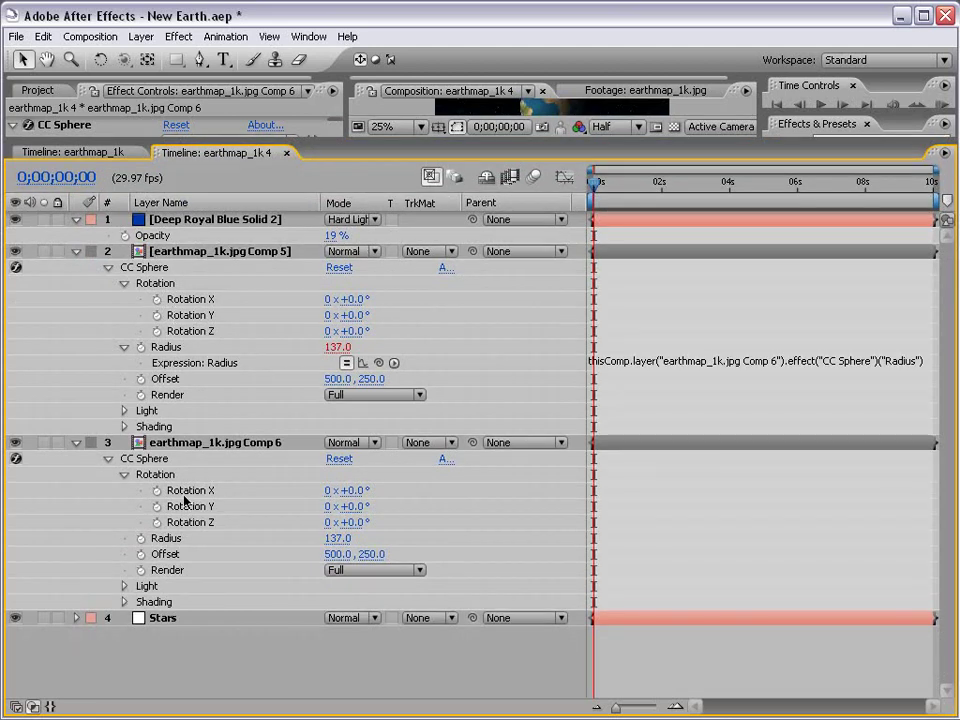
click(210, 442)
key(Return)
text(Mas)
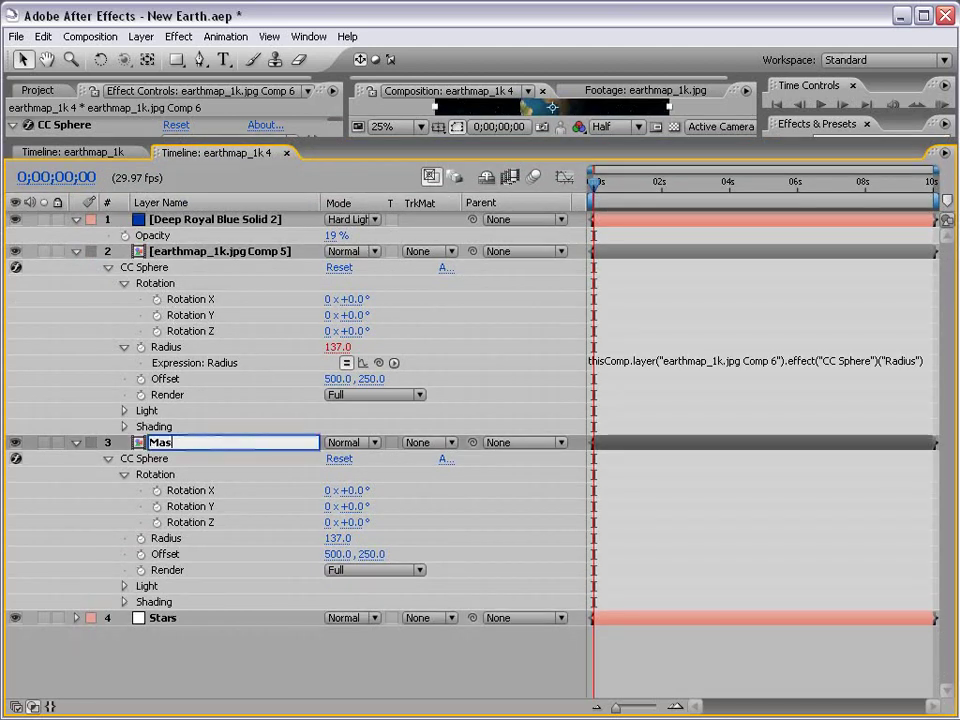
text(ter Earth)
key(Return)
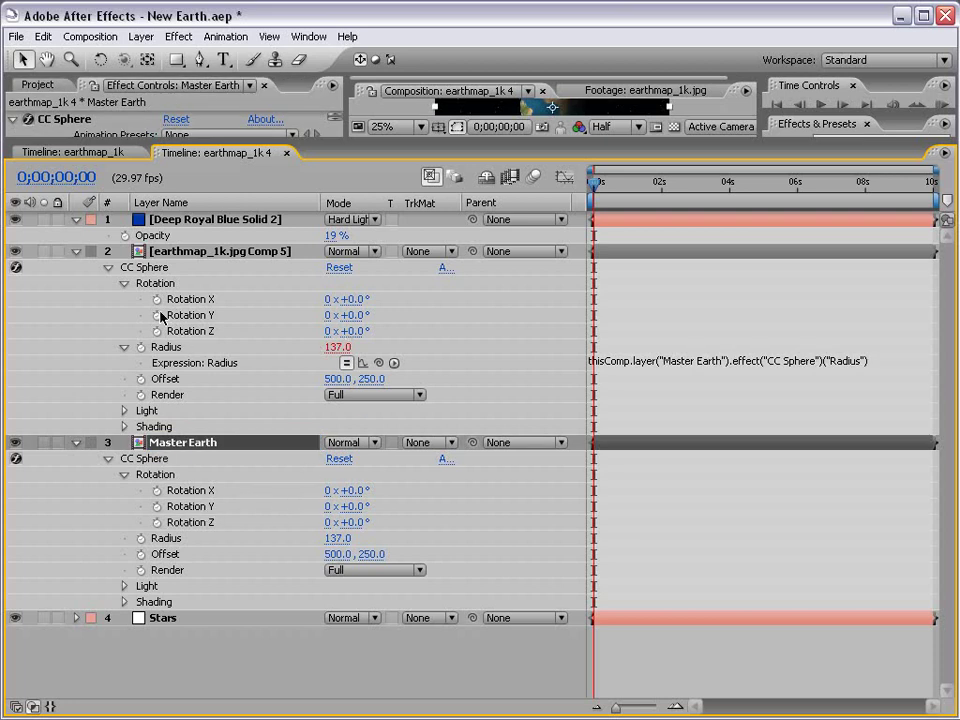
Step: Link layer 2's CC Sphere Rotation X, Y and Z to Master Earth's matching rotations with expressions
alt+click(157, 299)
drag(380, 314, 190, 512)
alt+click(156, 331)
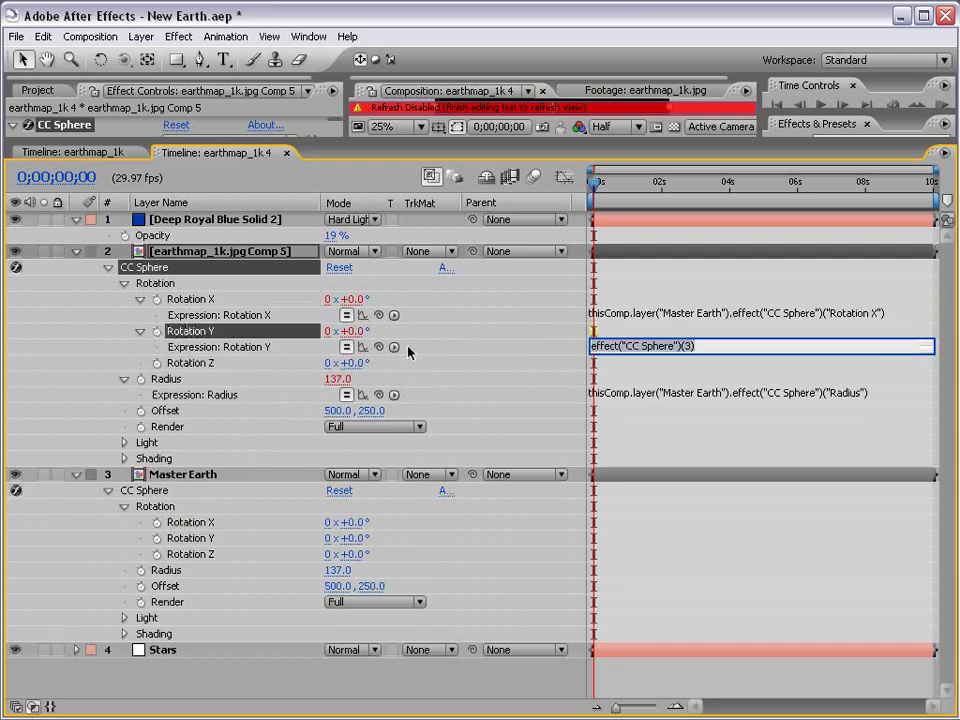
drag(395, 347, 196, 545)
alt+click(156, 363)
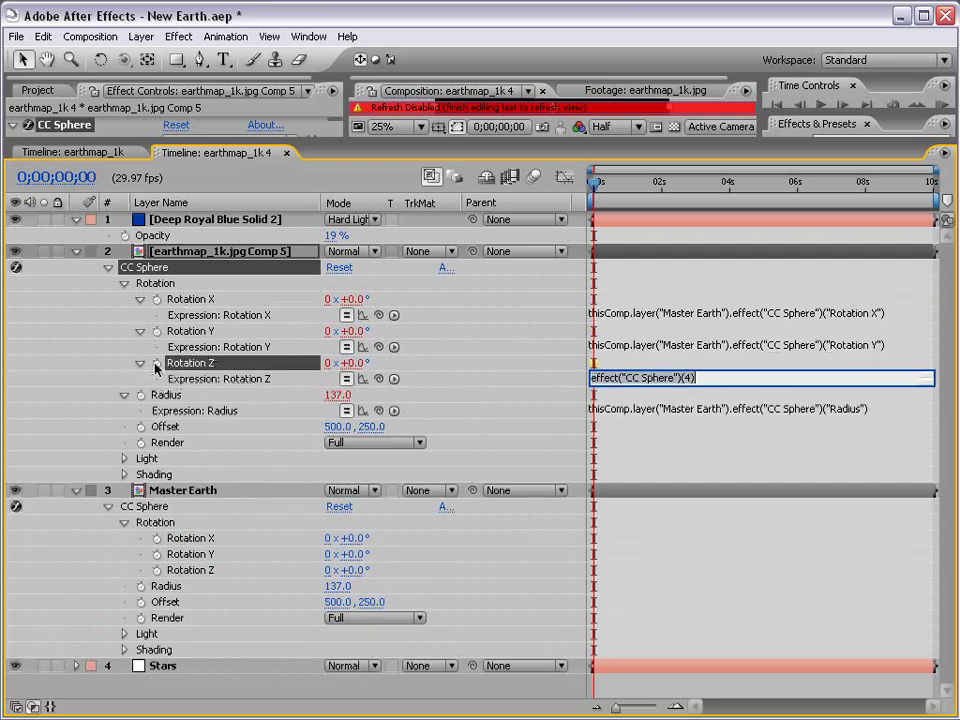
drag(379, 378, 214, 570)
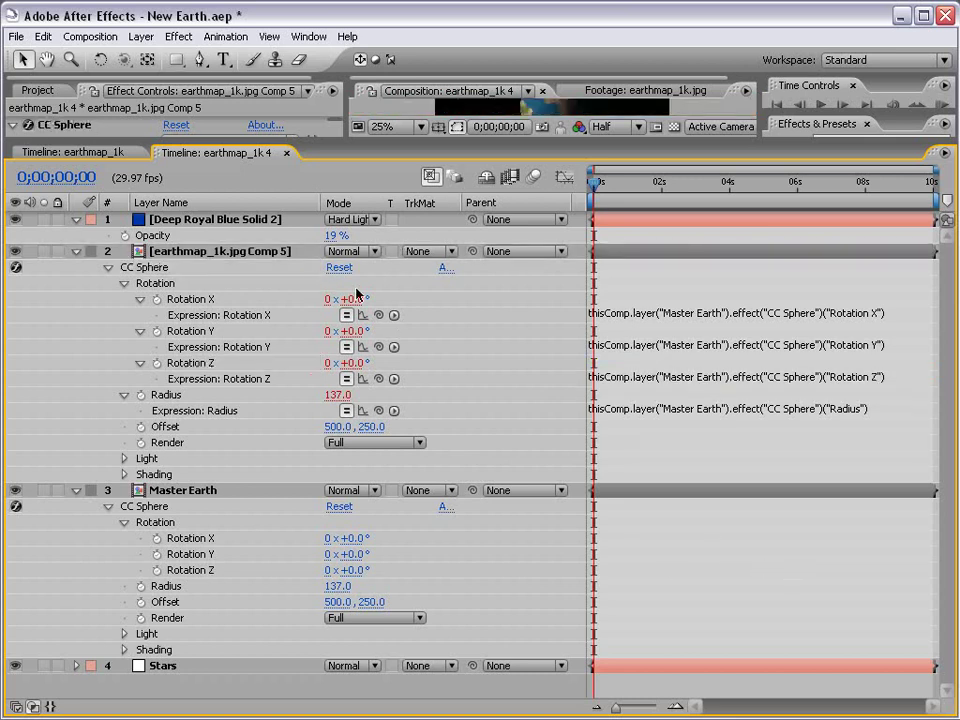
drag(258, 140, 330, 242)
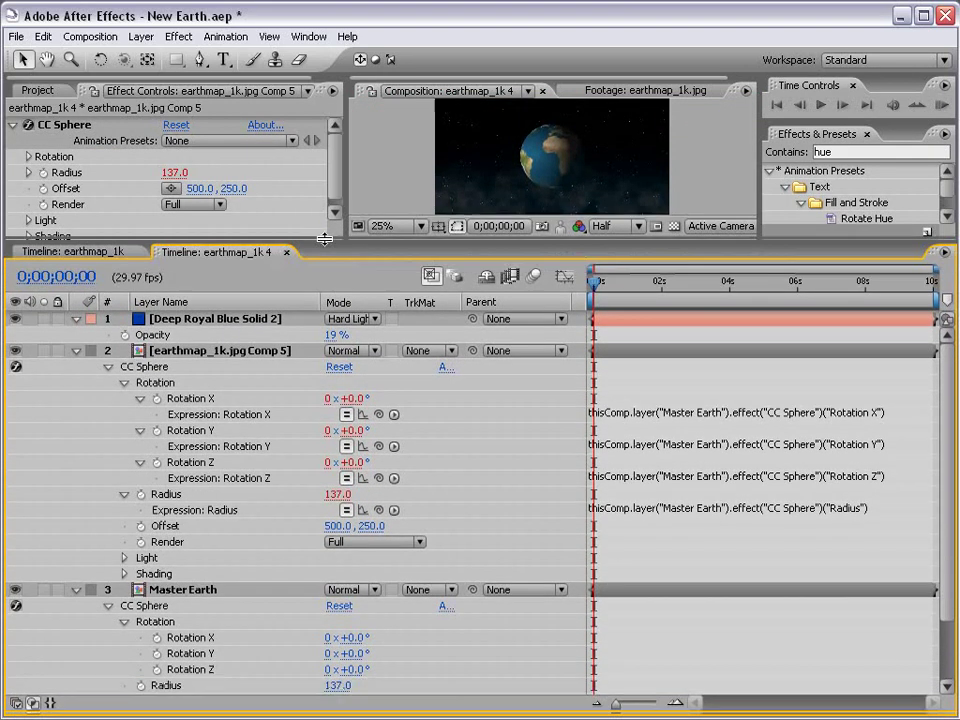
Step: Reveal layer 2's CC Sphere Light settings and swing Light Direction to 70°
click(108, 368)
click(108, 368)
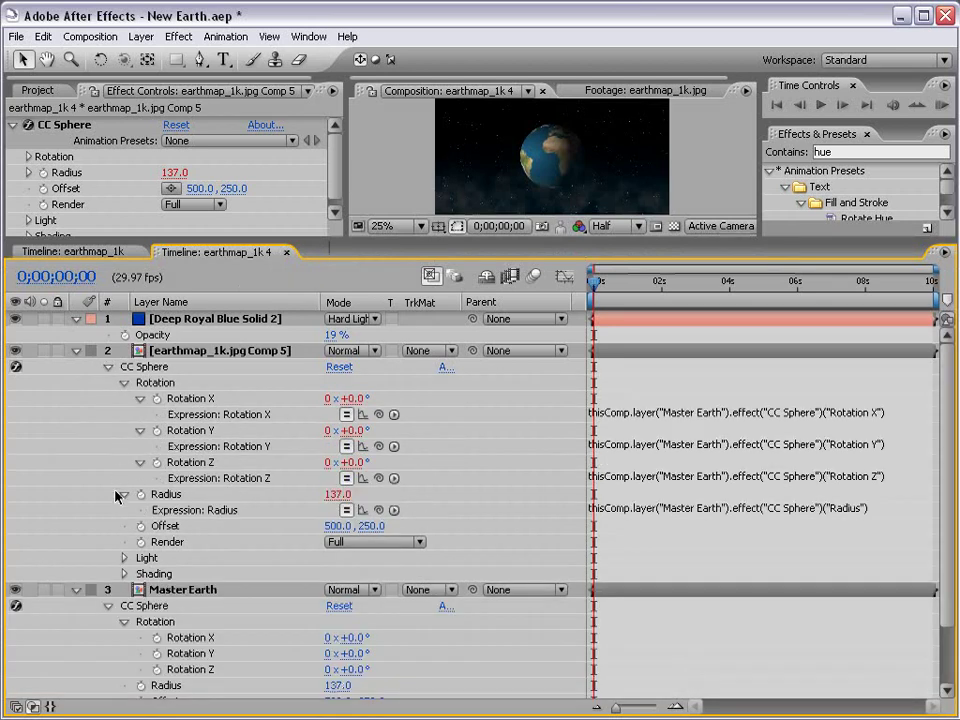
click(125, 558)
scroll(205, 545, down, 3)
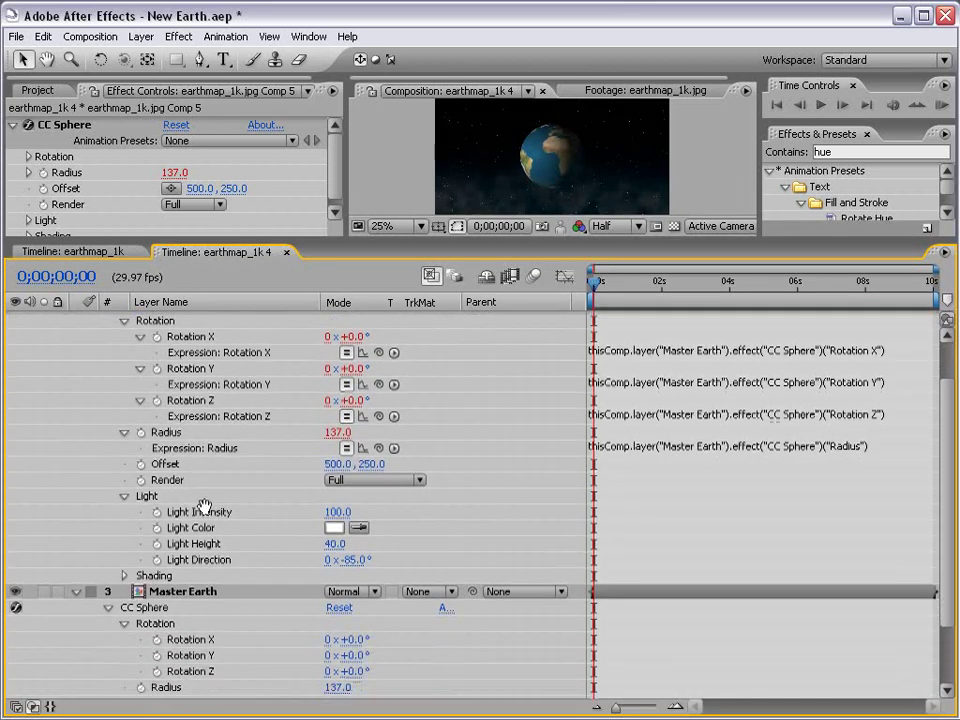
drag(348, 566, 484, 553)
click(352, 560)
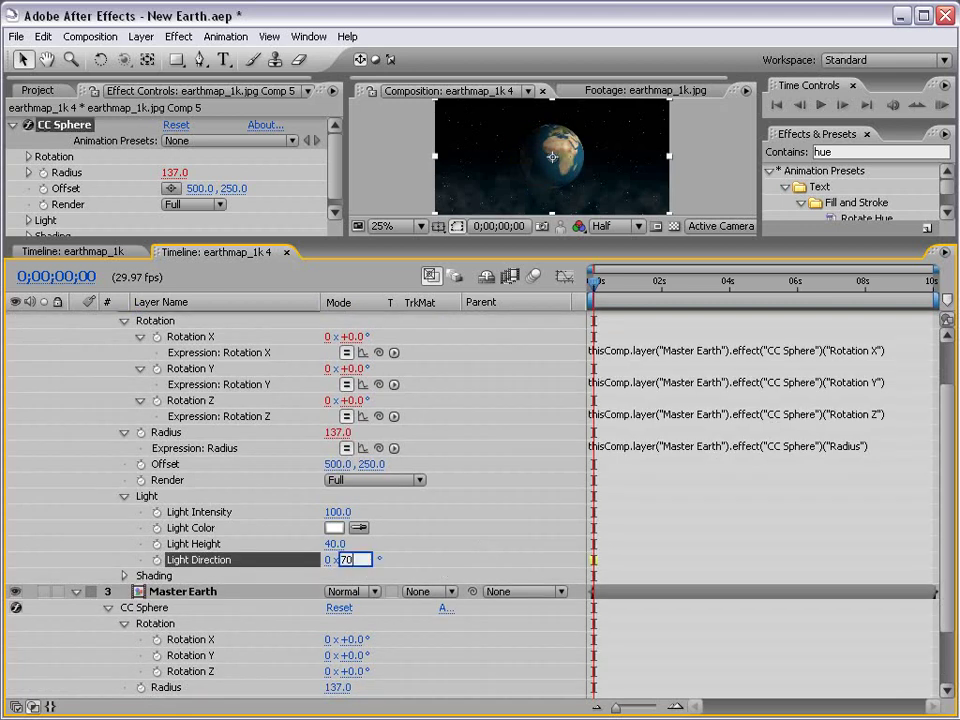
key(Return)
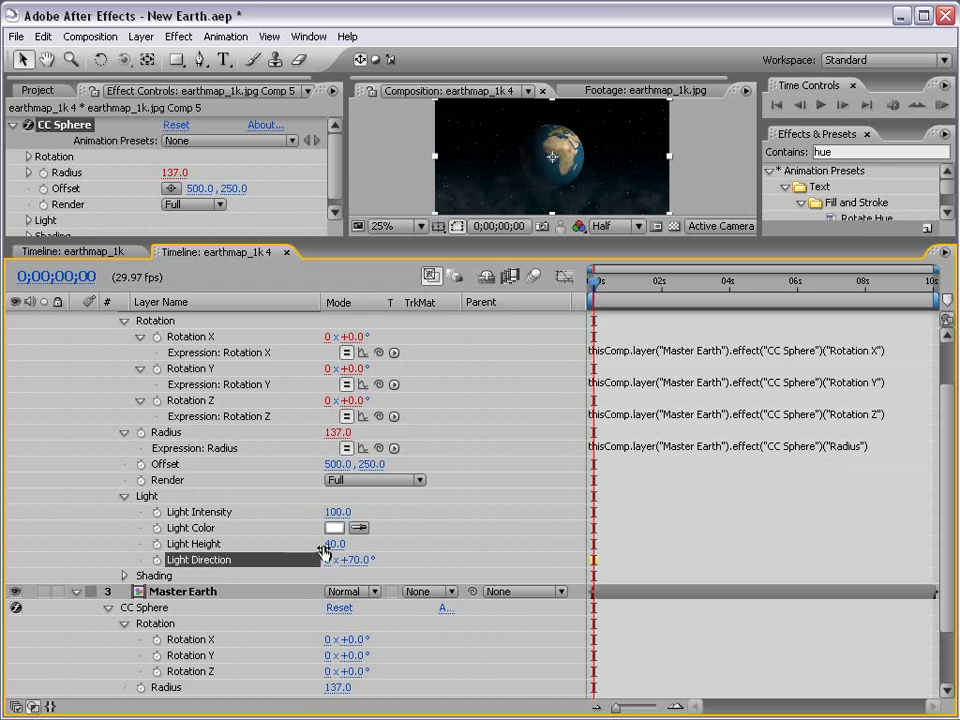
Step: Set the globe light to Intensity 390, Height -53 and Direction +90°
drag(330, 550, 257, 545)
scroll(553, 150, up, 2)
drag(591, 242, 589, 345)
drag(340, 616, 553, 605)
drag(355, 664, 376, 663)
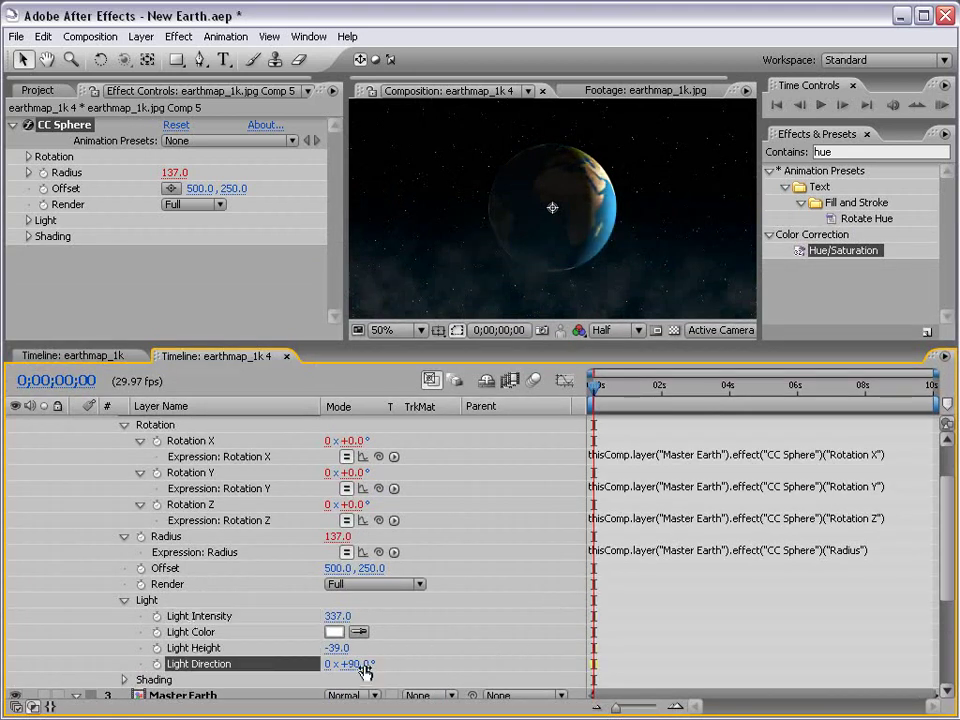
drag(337, 648, 392, 617)
Step: Set layer 2's Light Color to cyan 44FFE7
click(338, 632)
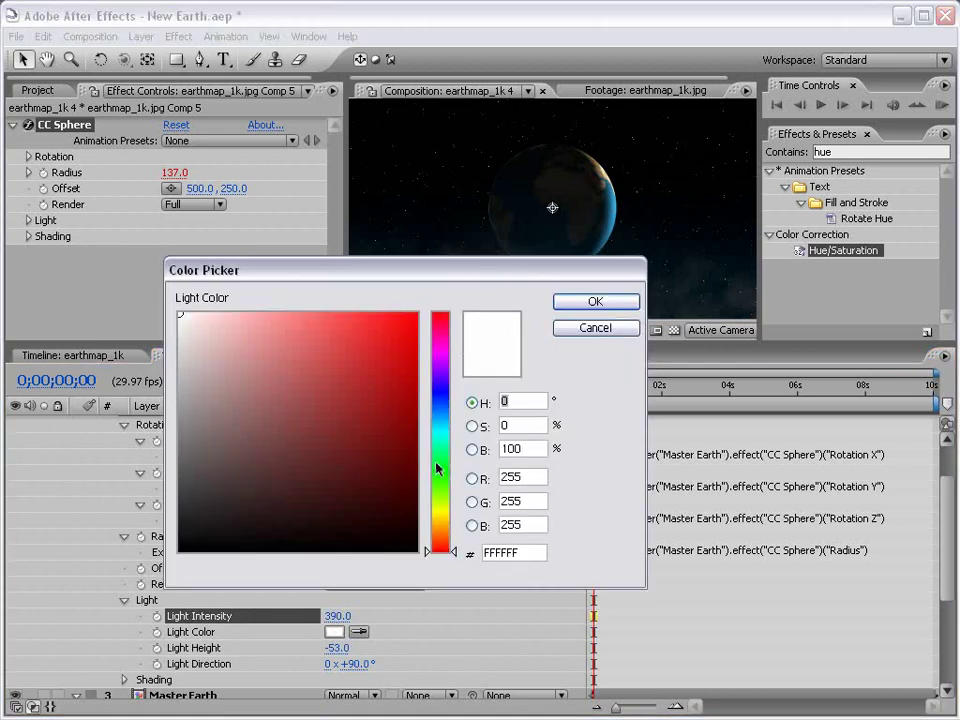
drag(437, 466, 430, 437)
click(353, 306)
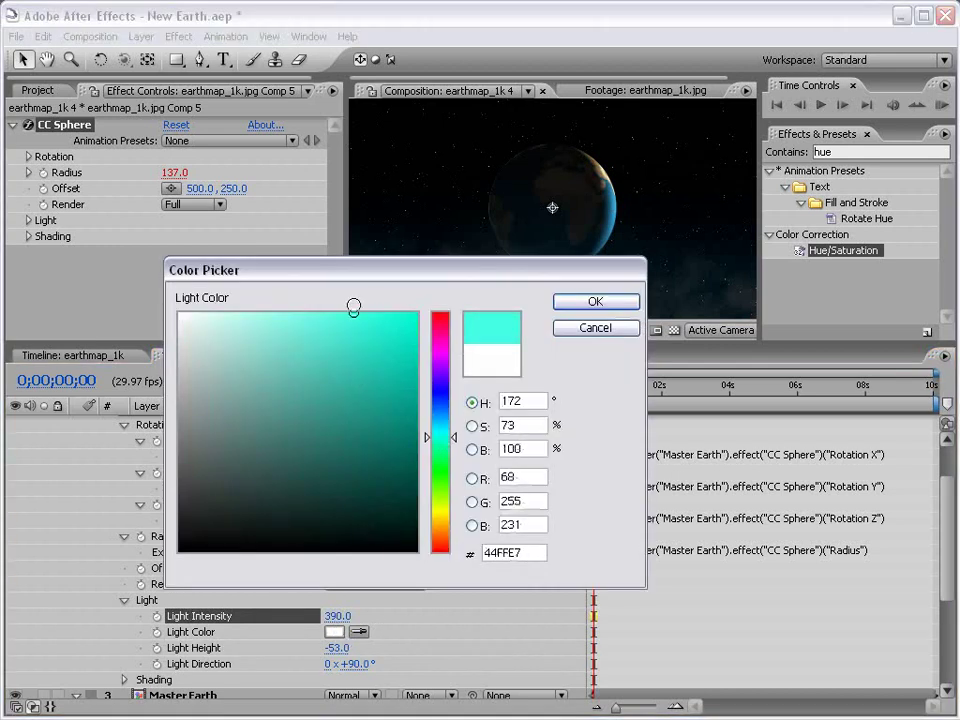
click(567, 305)
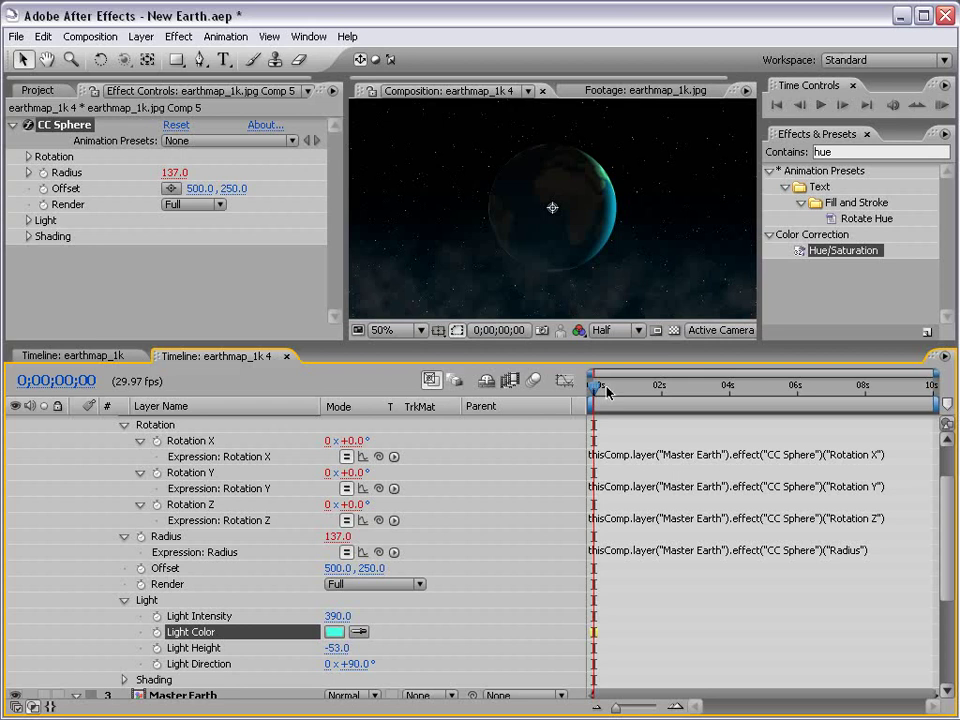
Step: Blend layer 2 in Screen mode and render the preview at Full resolution
key(grave)
key(grave)
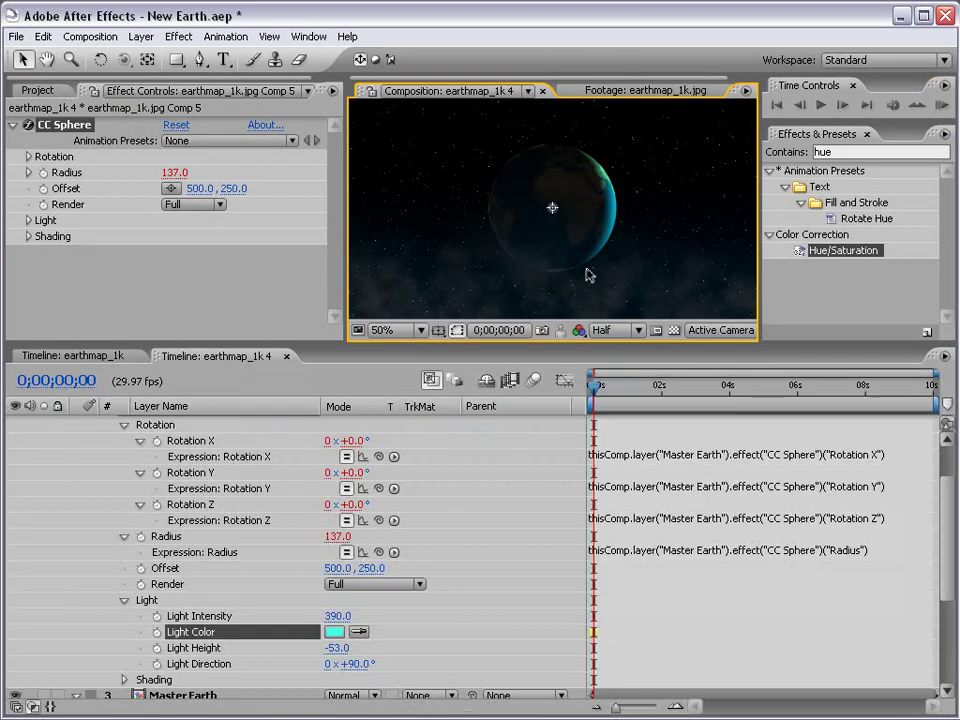
scroll(396, 460, up, 1)
scroll(396, 460, up, 2)
click(385, 455)
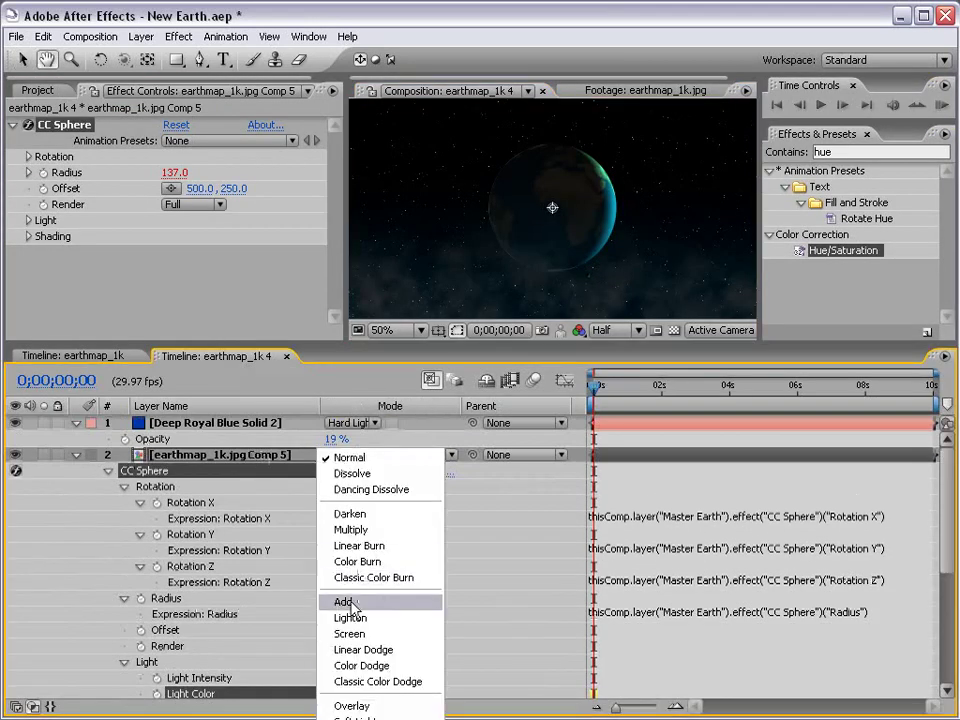
click(349, 633)
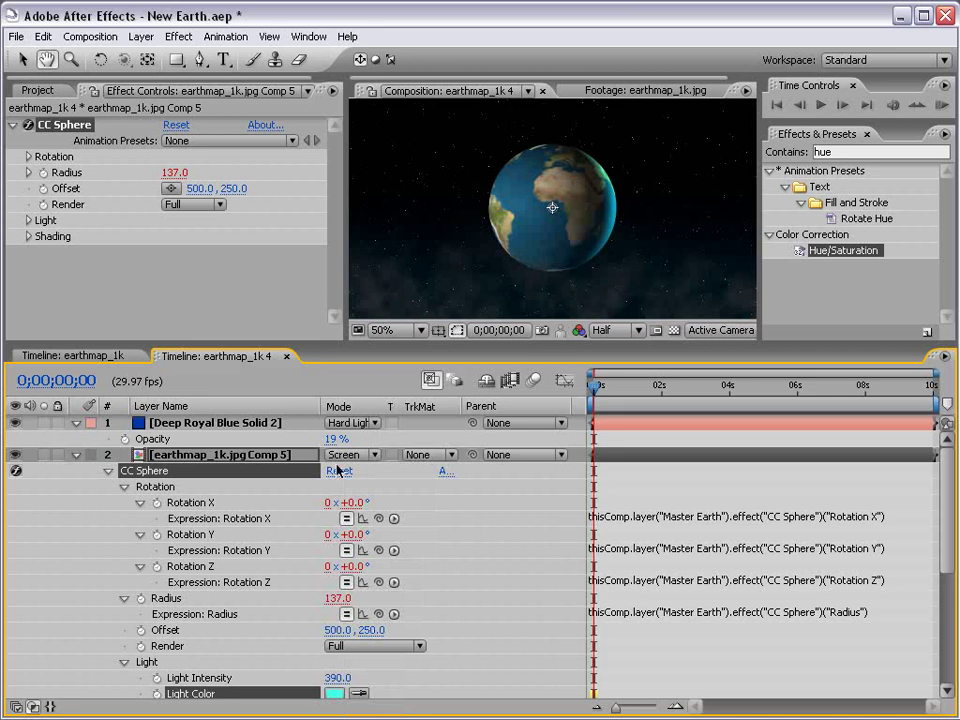
key(grave)
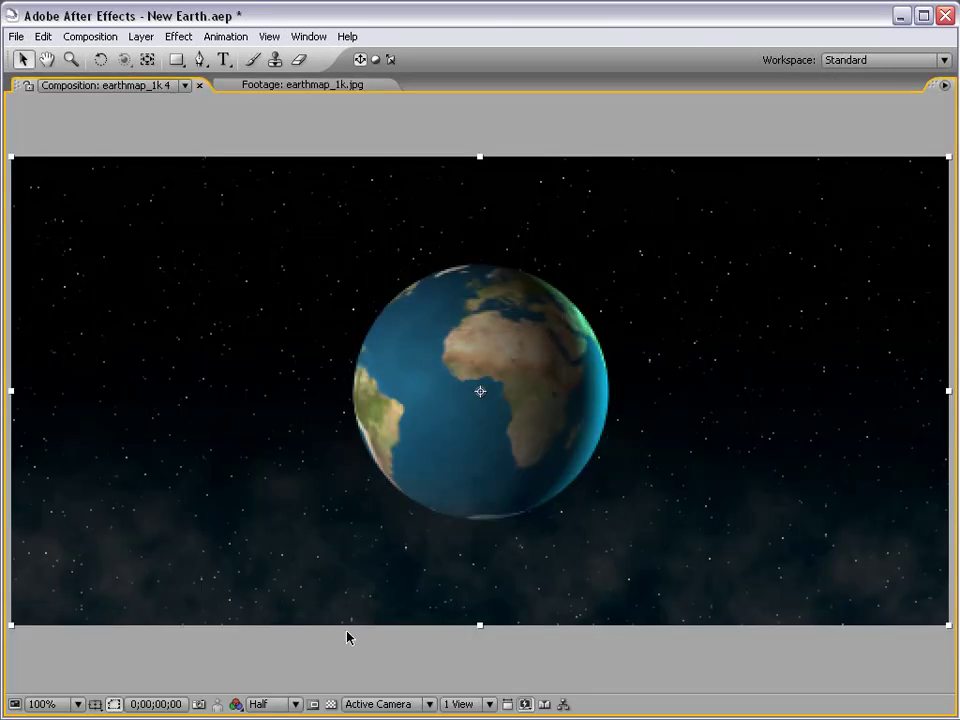
key(ctrl+j)
key(grave)
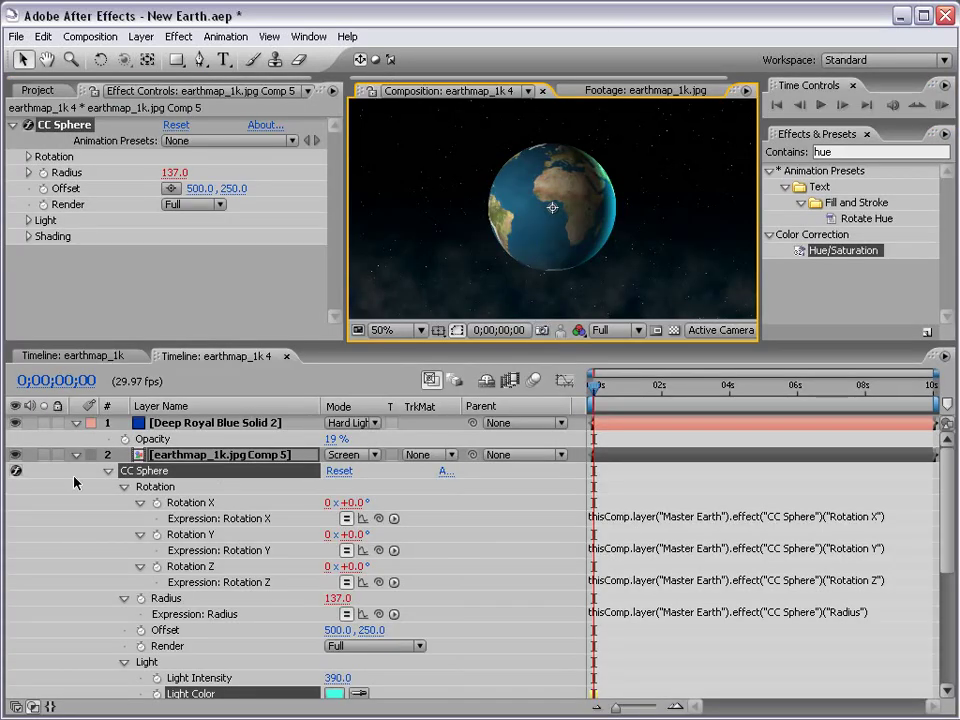
Step: Spin Master Earth's Rotation Y, check layer 2 soloed, and settle back on +29°
click(76, 456)
click(175, 470)
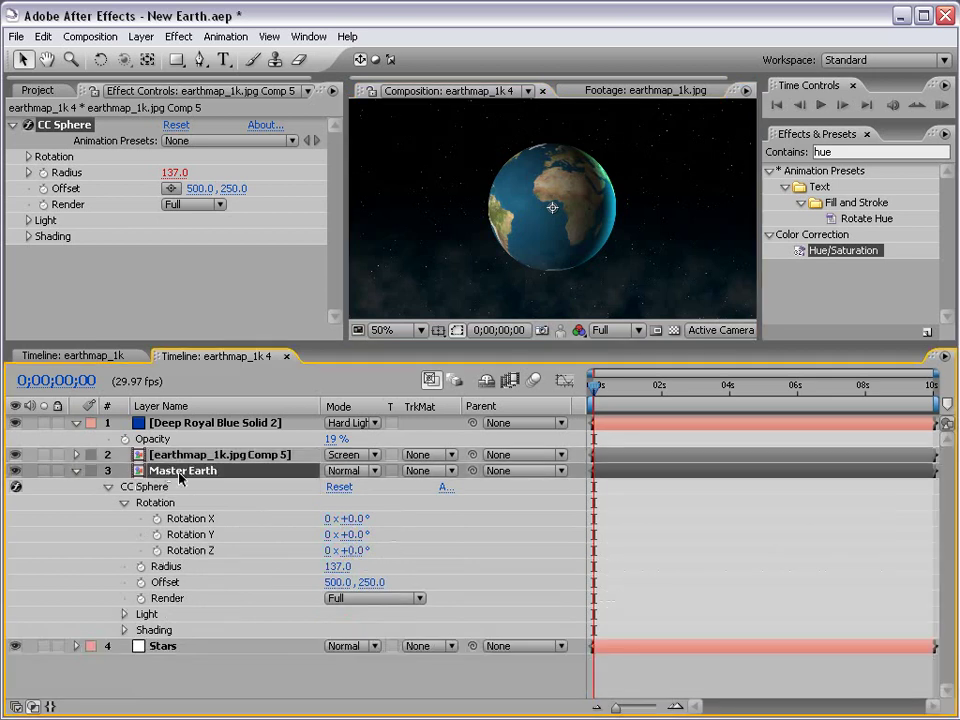
drag(360, 536, 368, 512)
click(145, 486)
click(44, 456)
click(44, 455)
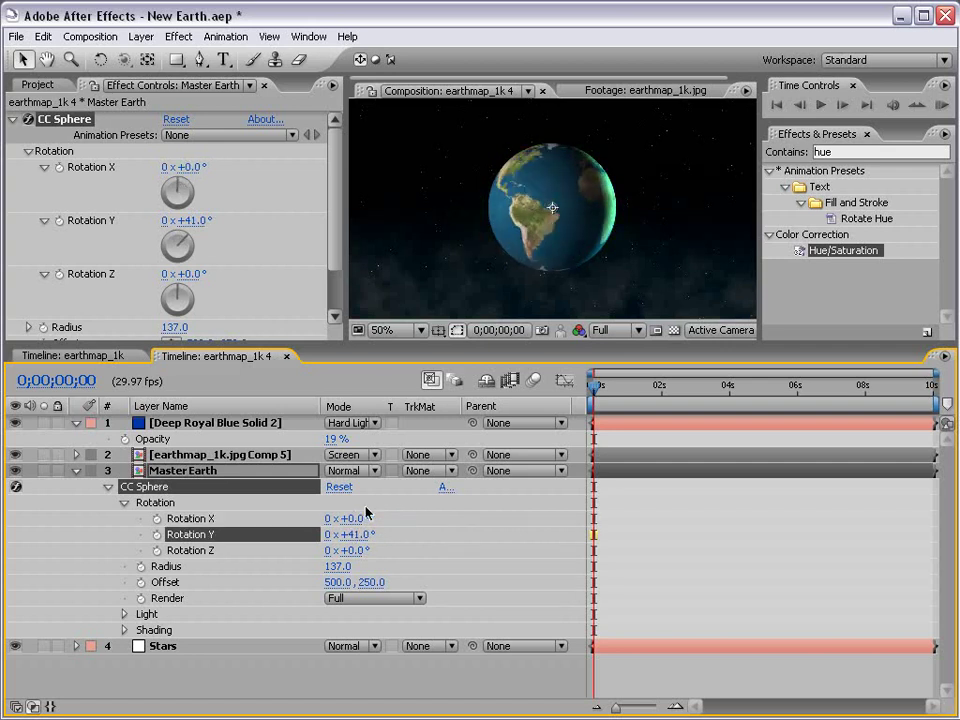
key(ctrl+z)
Step: Duplicate the upper globe layer and reveal the copy's CC Sphere Light settings
click(190, 457)
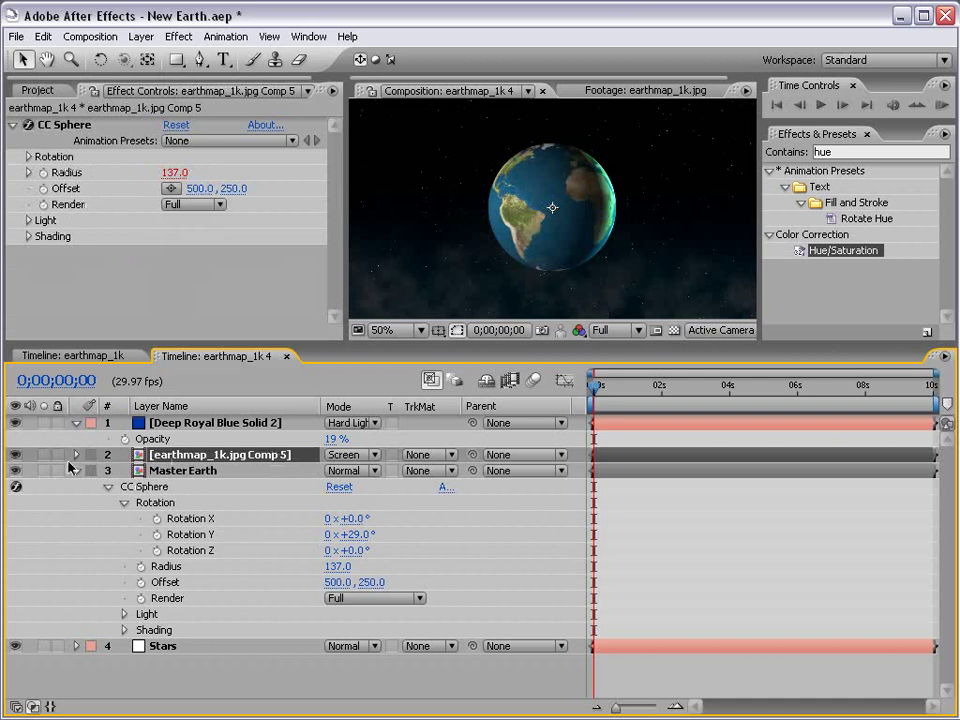
click(76, 472)
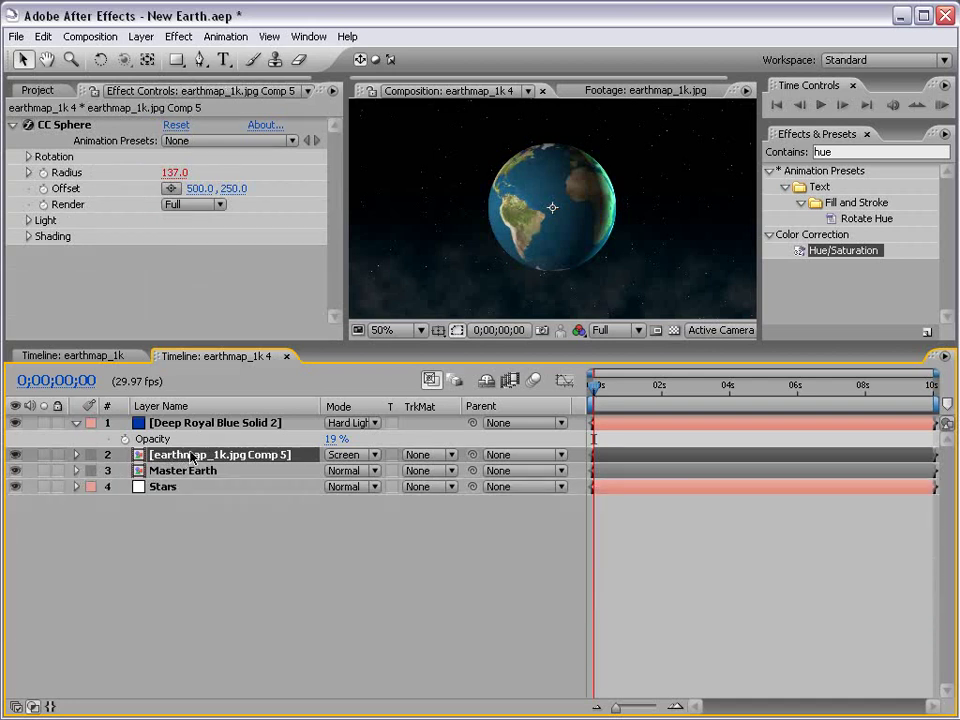
key(ctrl+d)
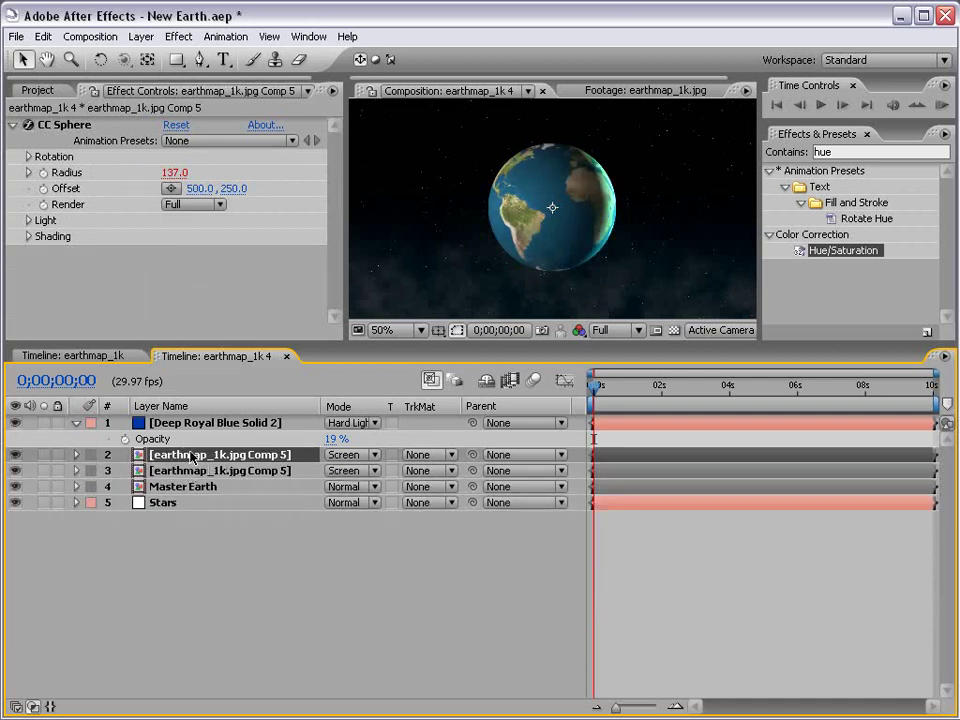
click(78, 455)
click(92, 470)
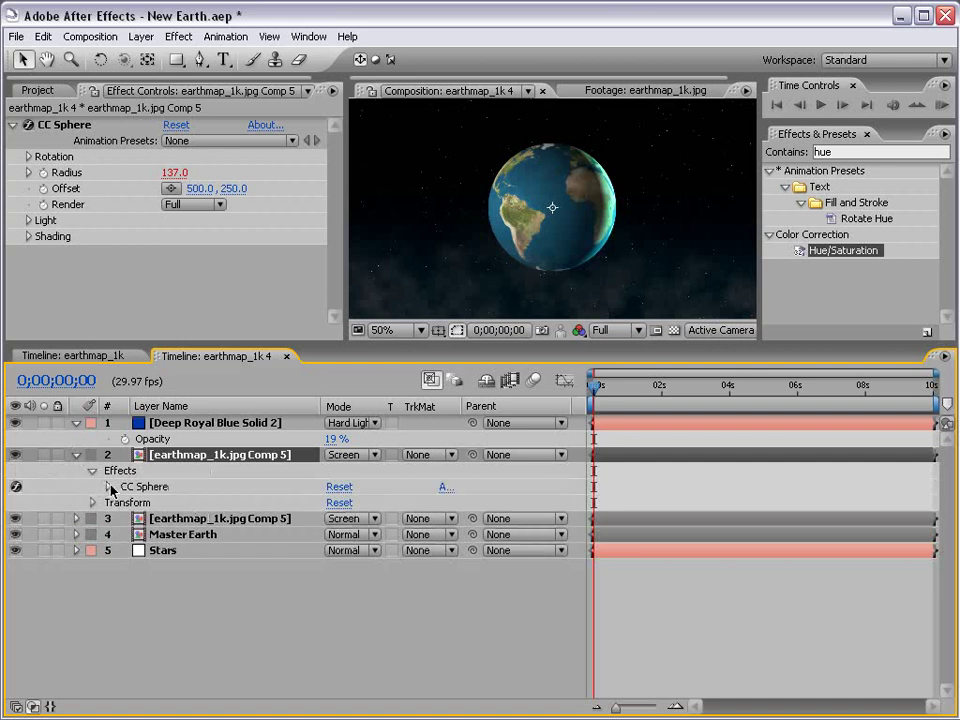
click(108, 486)
click(124, 566)
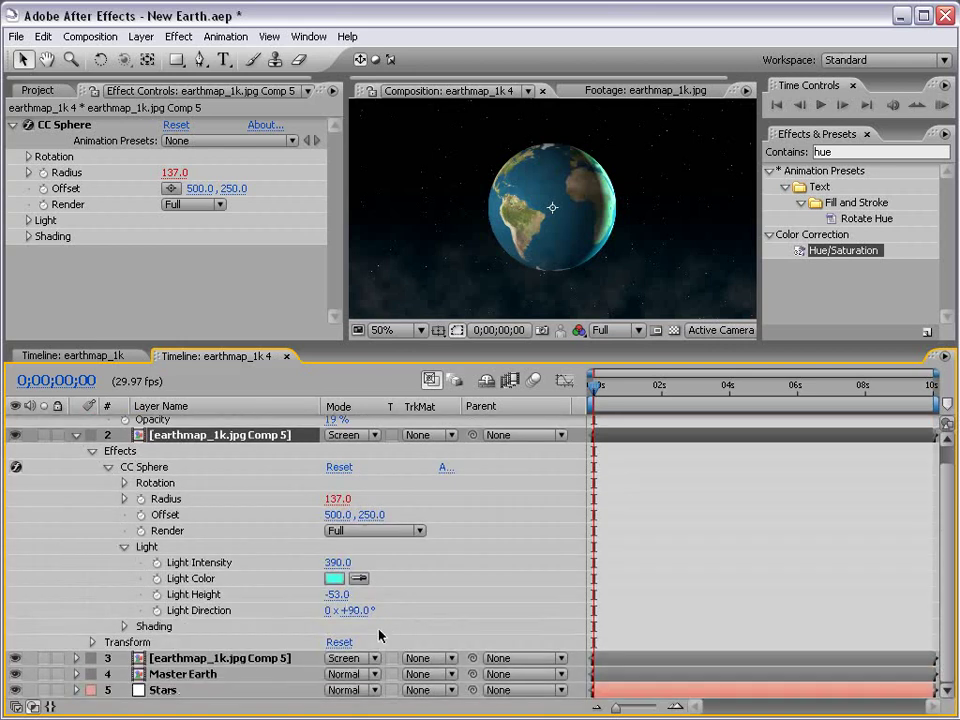
Step: Set the light Height to -22, color pale cyan B8D7D3 and Intensity 242
drag(358, 610, 503, 596)
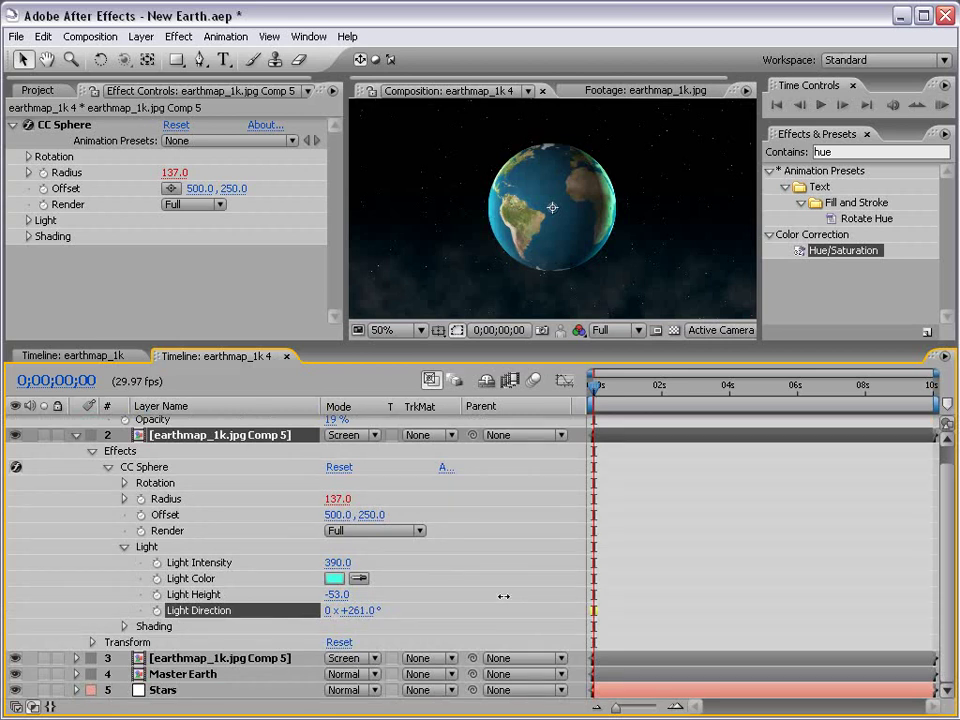
drag(336, 594, 360, 594)
click(334, 578)
drag(228, 378, 200, 314)
click(561, 303)
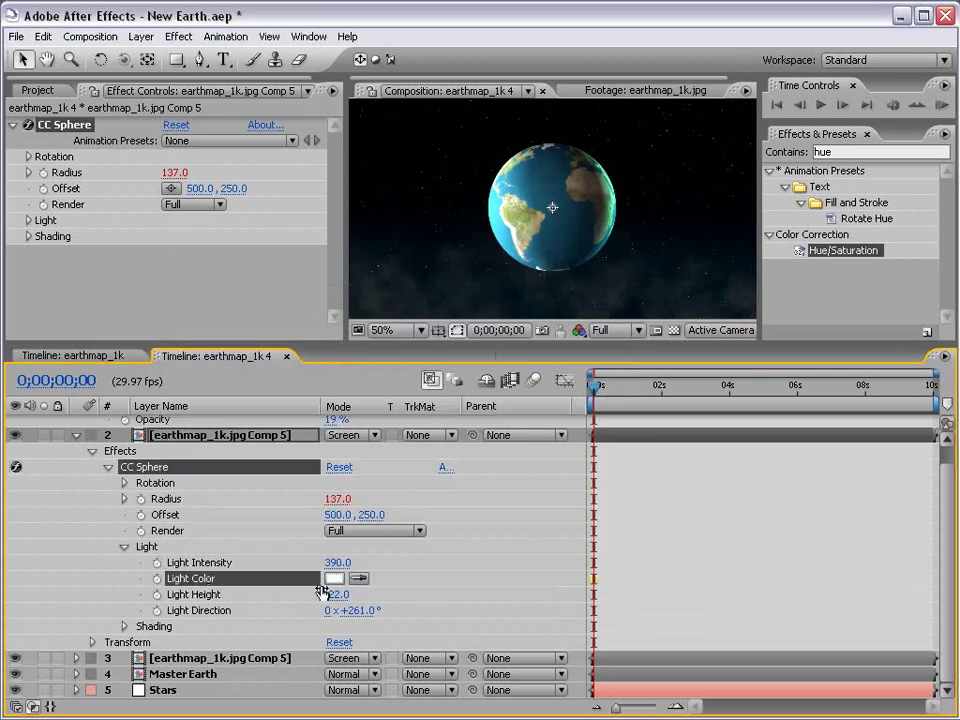
drag(336, 563, 309, 563)
Step: Set the Light Direction to exactly 270° and check the globe at full size
key(grave)
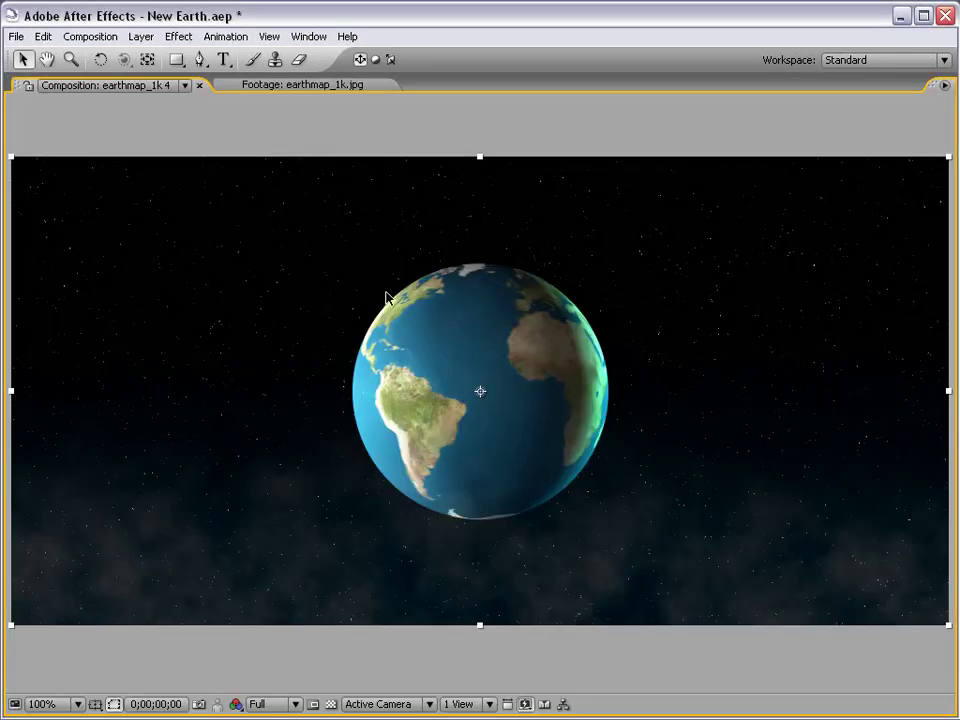
key(grave)
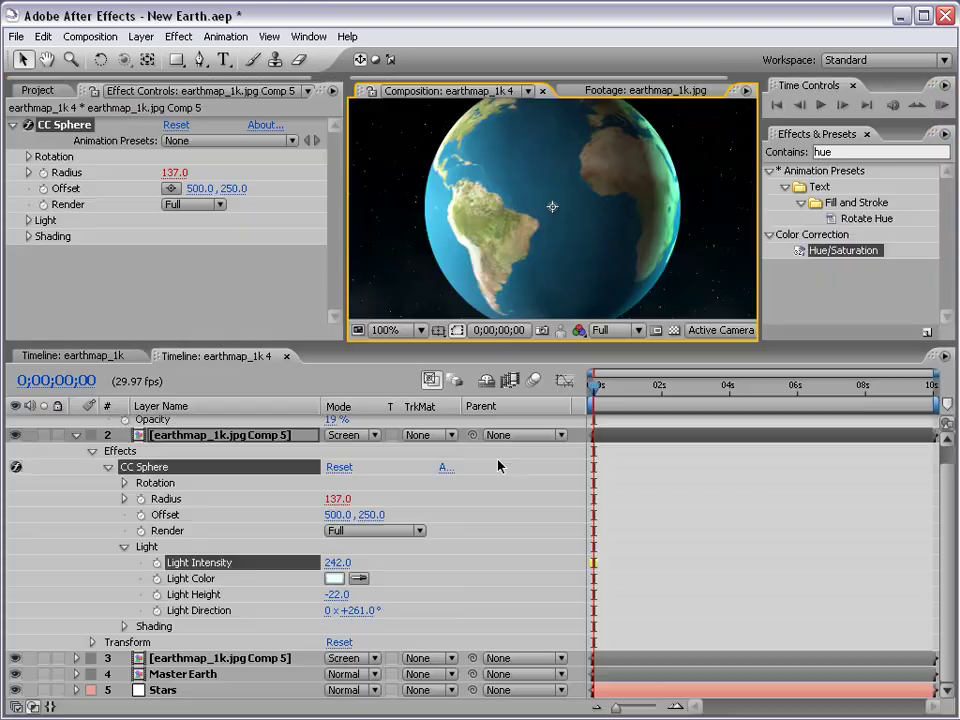
click(353, 610)
text(270)
key(Return)
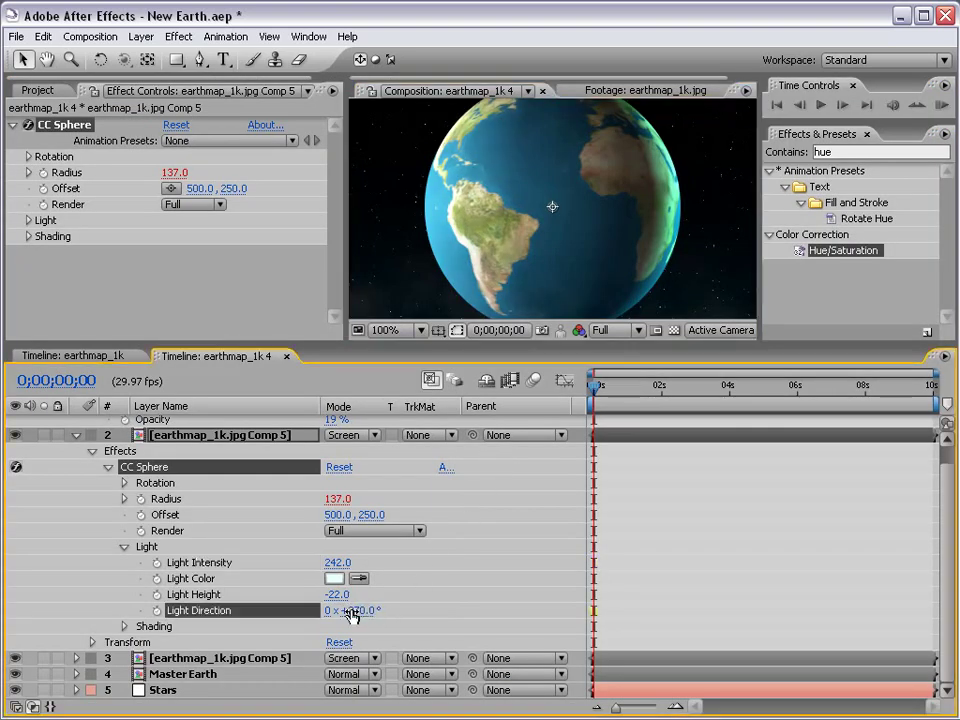
click(578, 254)
key(comma)
key(grave)
key(period)
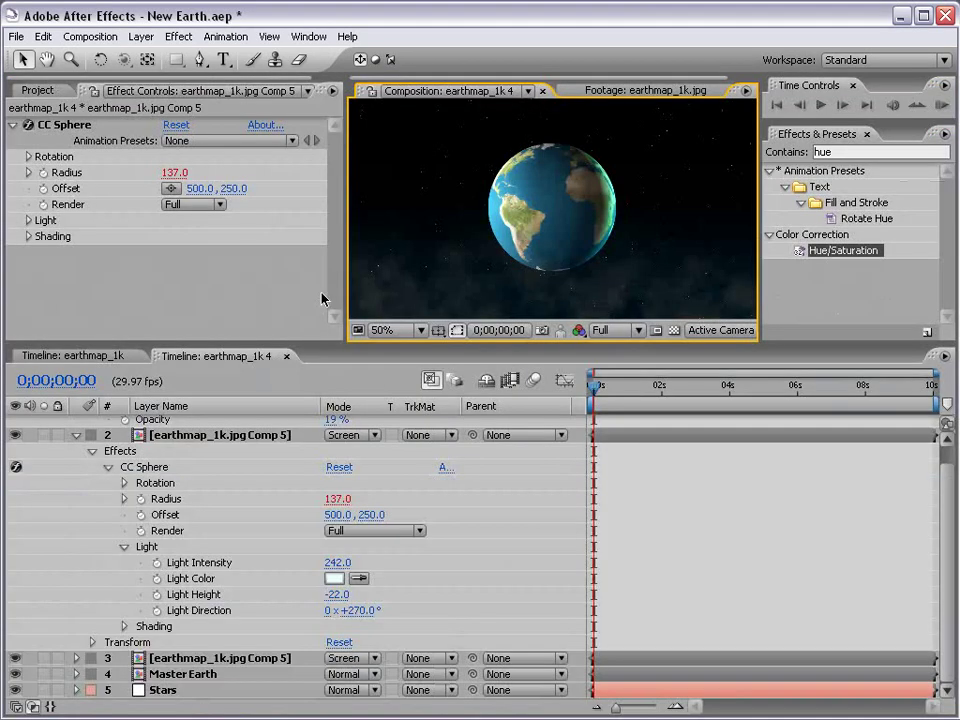
Step: Open Master Earth's CC Sphere shading settings and raise Specular to 100
click(78, 437)
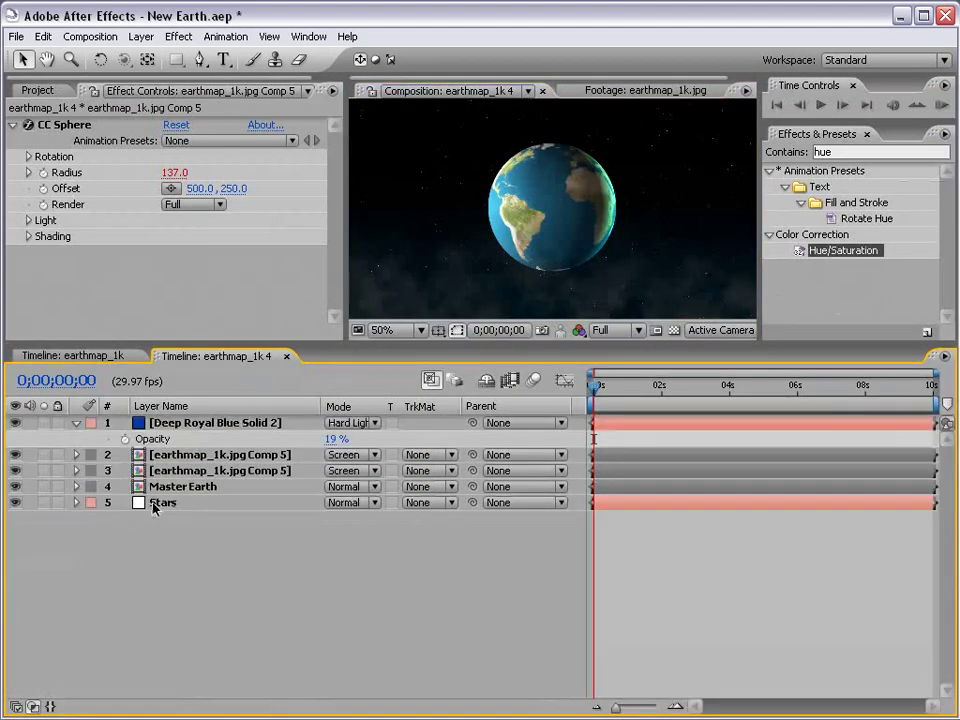
click(133, 486)
click(75, 486)
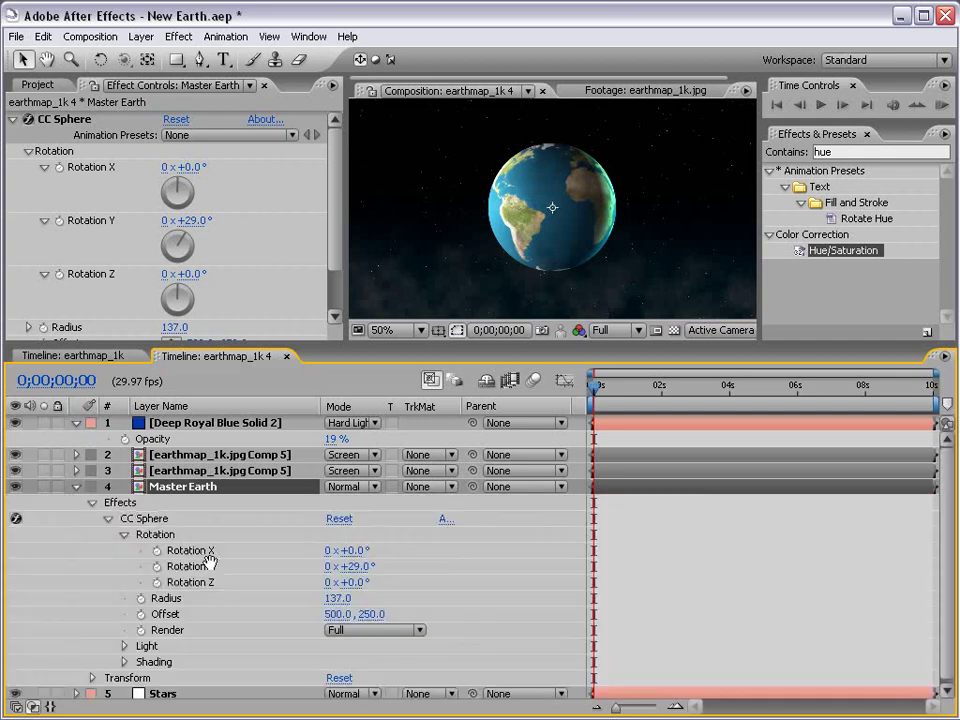
click(124, 658)
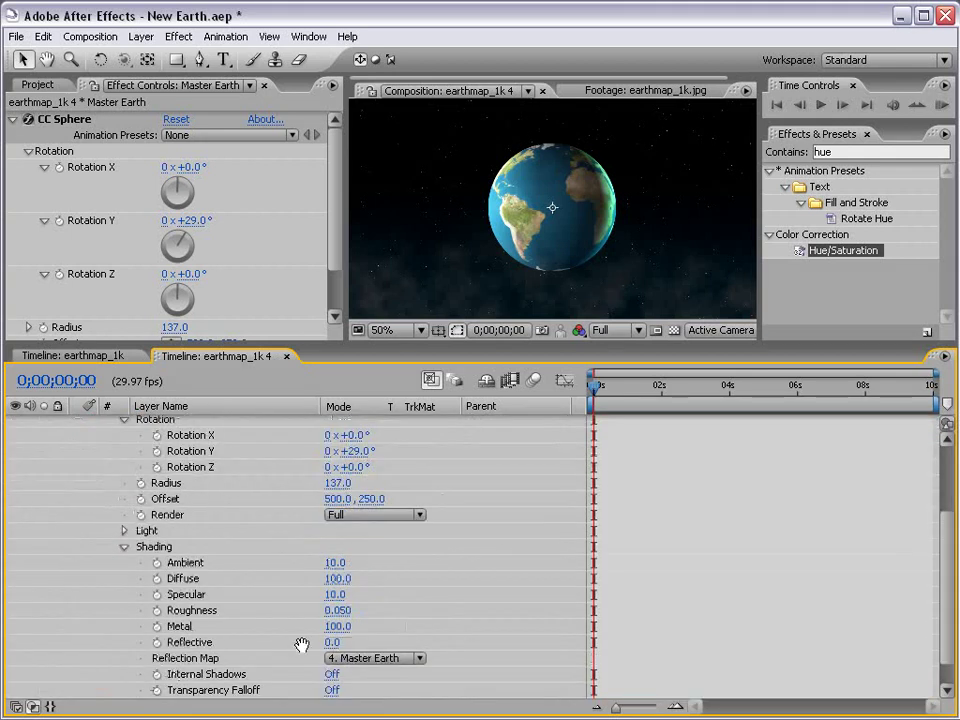
scroll(298, 610, down, 1)
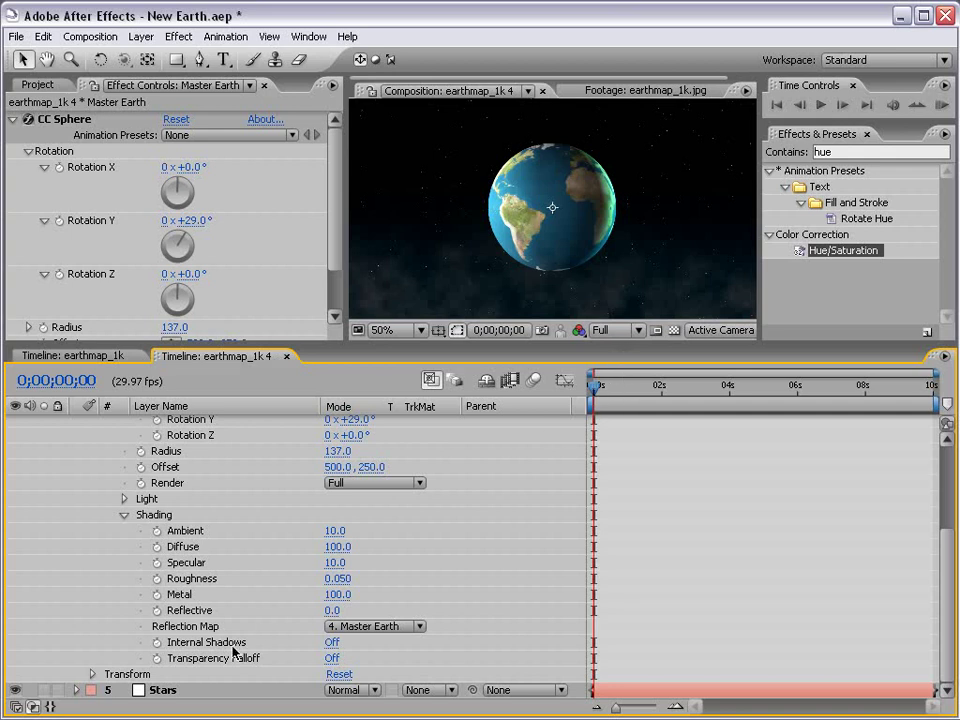
drag(336, 563, 440, 565)
scroll(380, 525, up, 4)
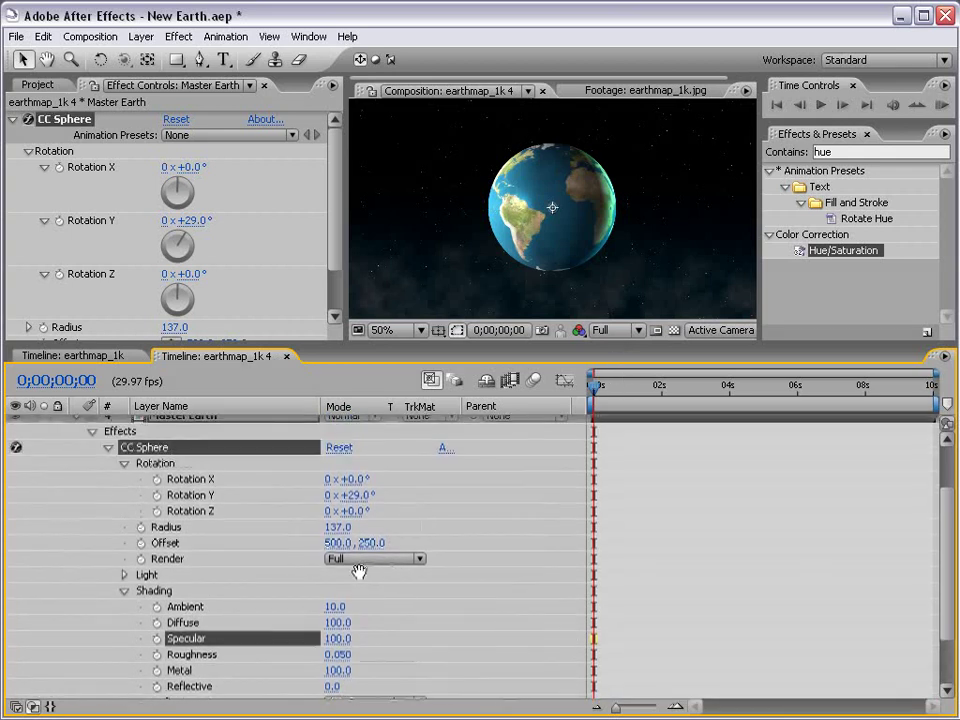
Step: Set Light Intensity 226, Diffuse 39, Metal 60, and tone Specular down to 69
click(124, 575)
scroll(302, 520, down, 4)
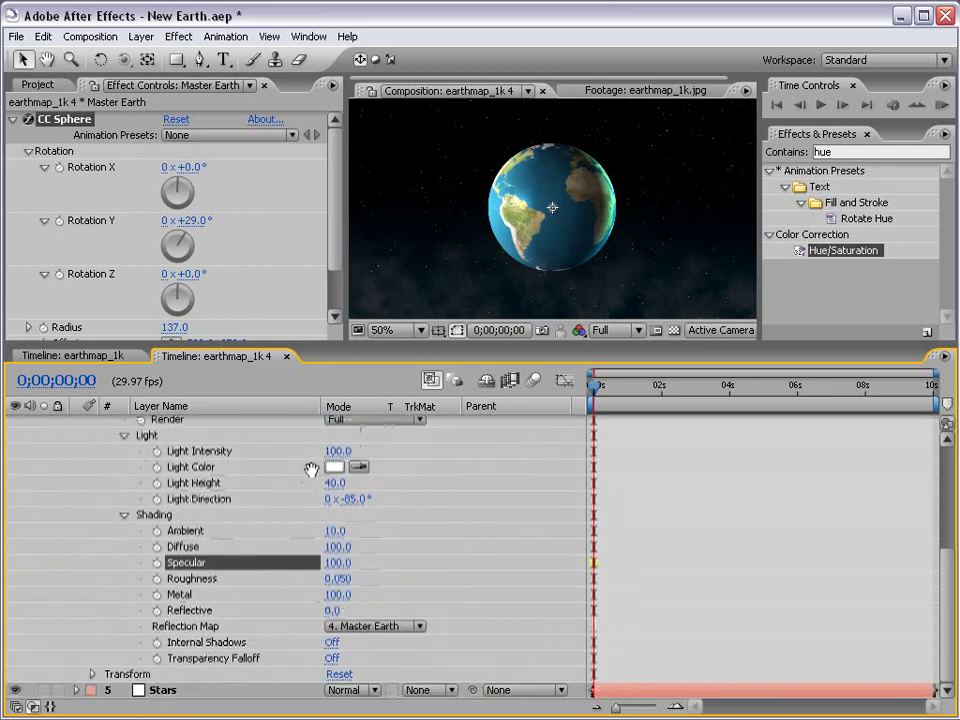
drag(334, 456, 450, 452)
drag(327, 548, 272, 545)
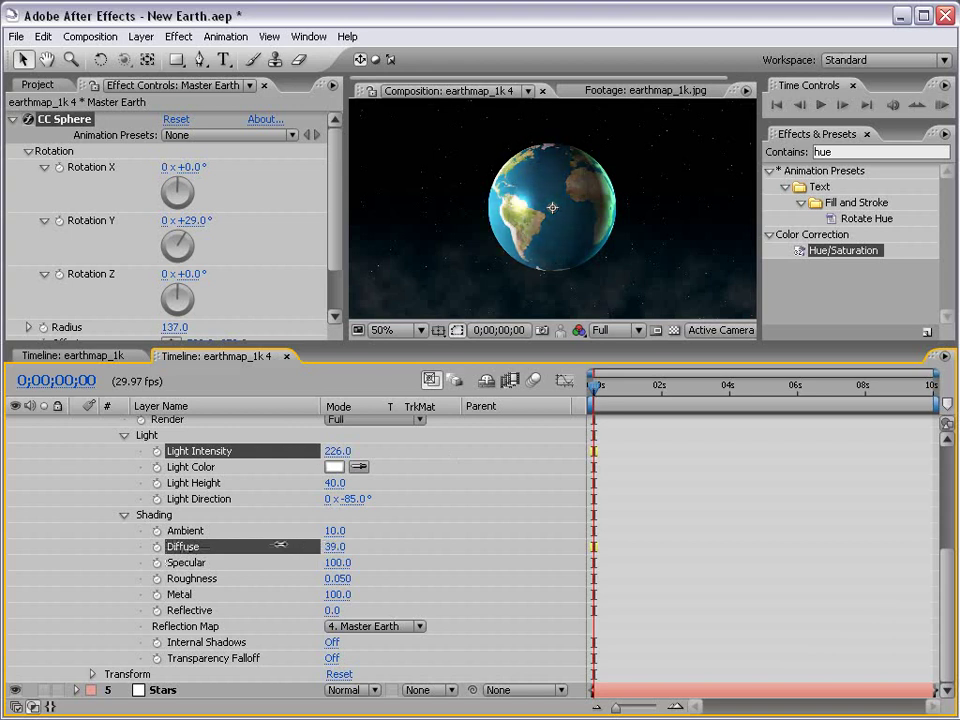
key(grave)
key(grave)
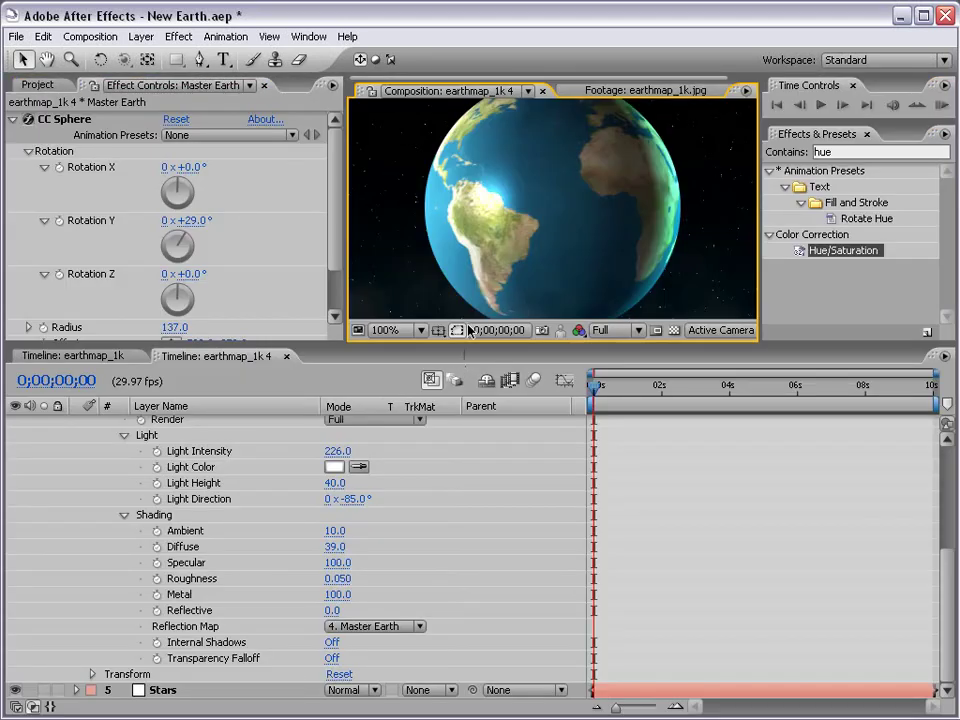
drag(333, 601, 265, 594)
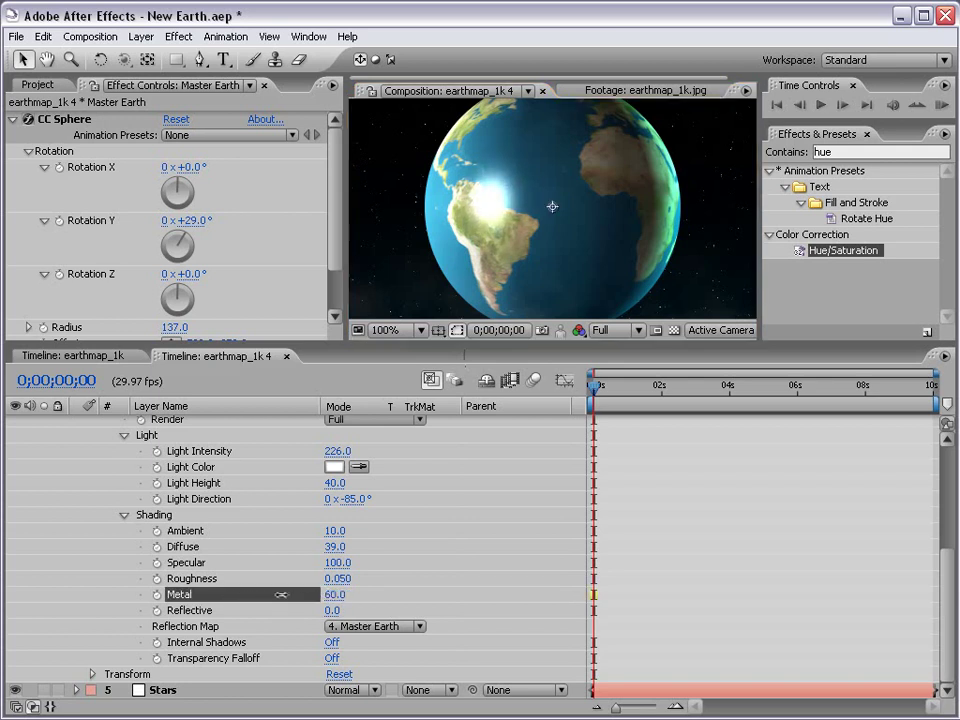
key(grave)
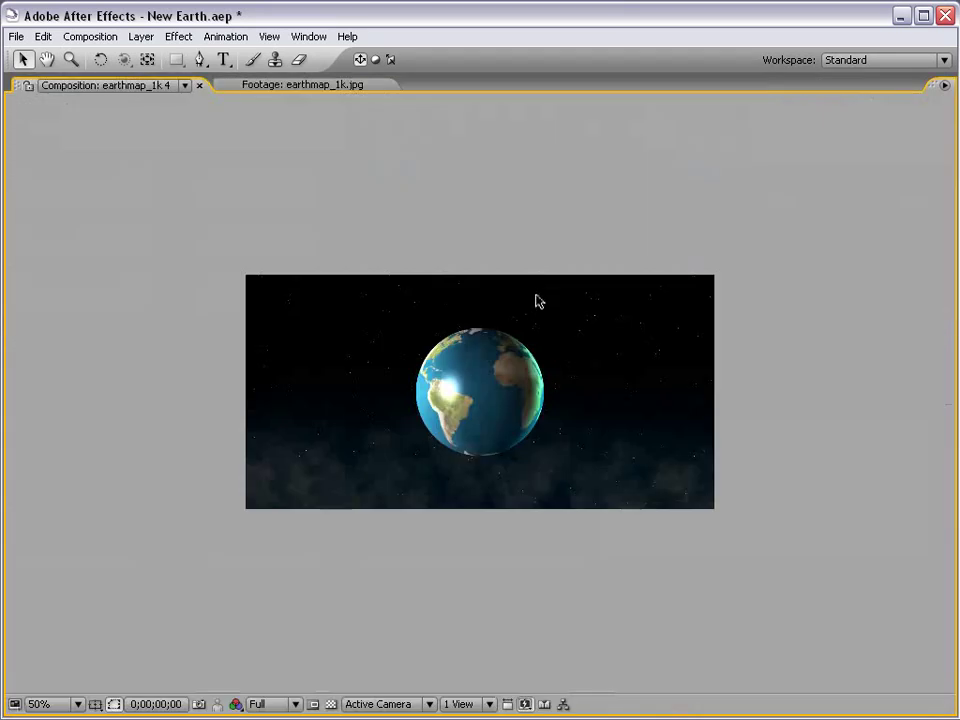
key(grave)
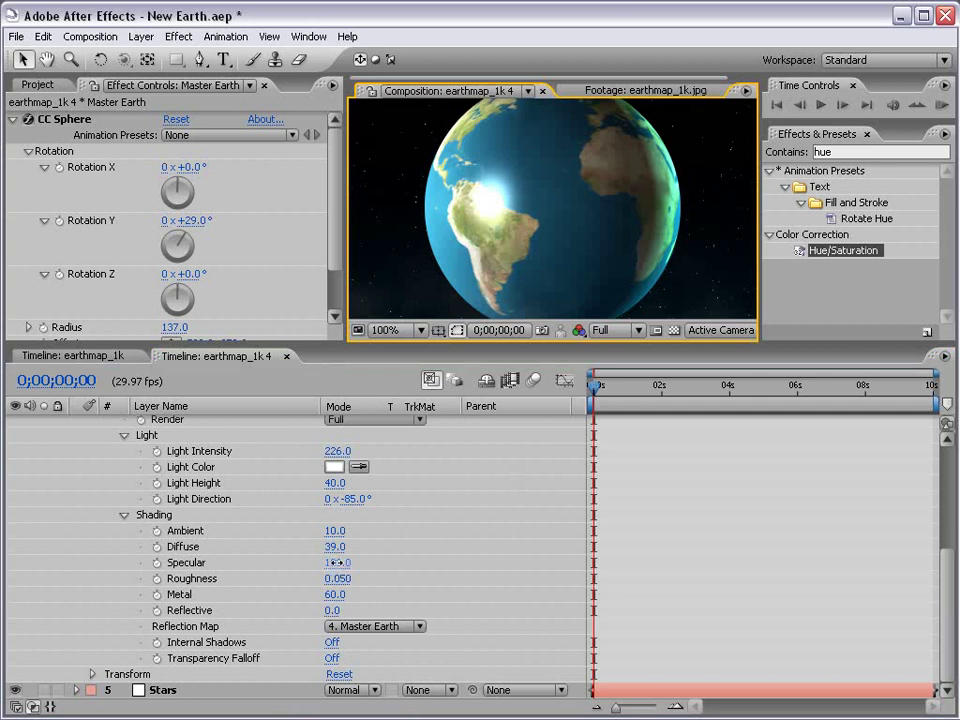
mouse_move(335, 562)
mouse_down()
mouse_move(300, 562)
mouse_move(343, 574)
mouse_move(357, 563)
mouse_move(325, 566)
mouse_up()
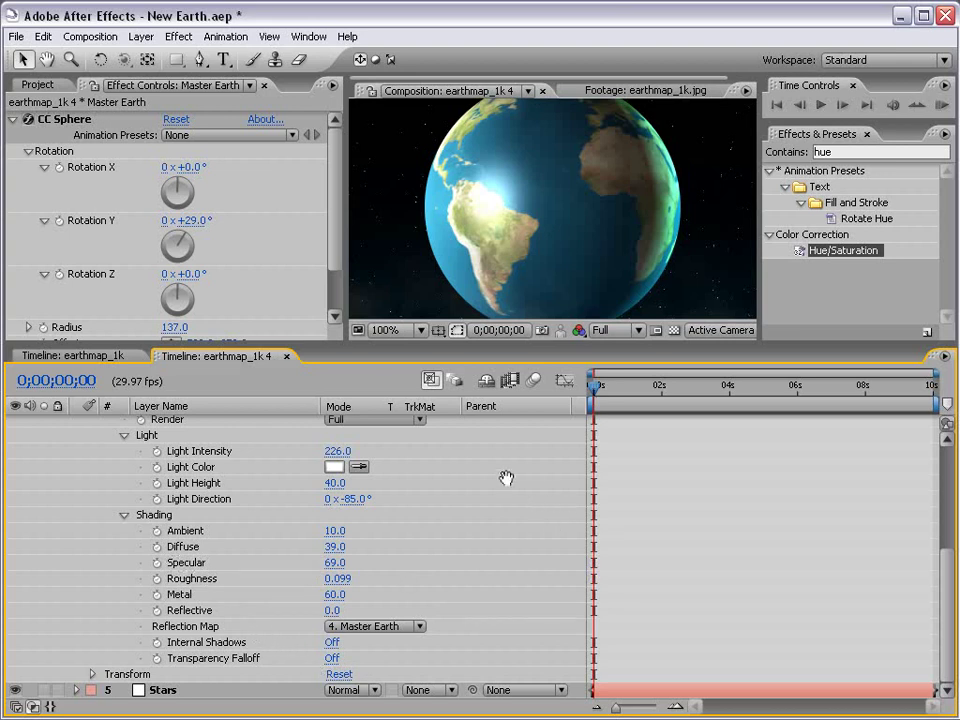
scroll(186, 507, up, 5)
click(77, 452)
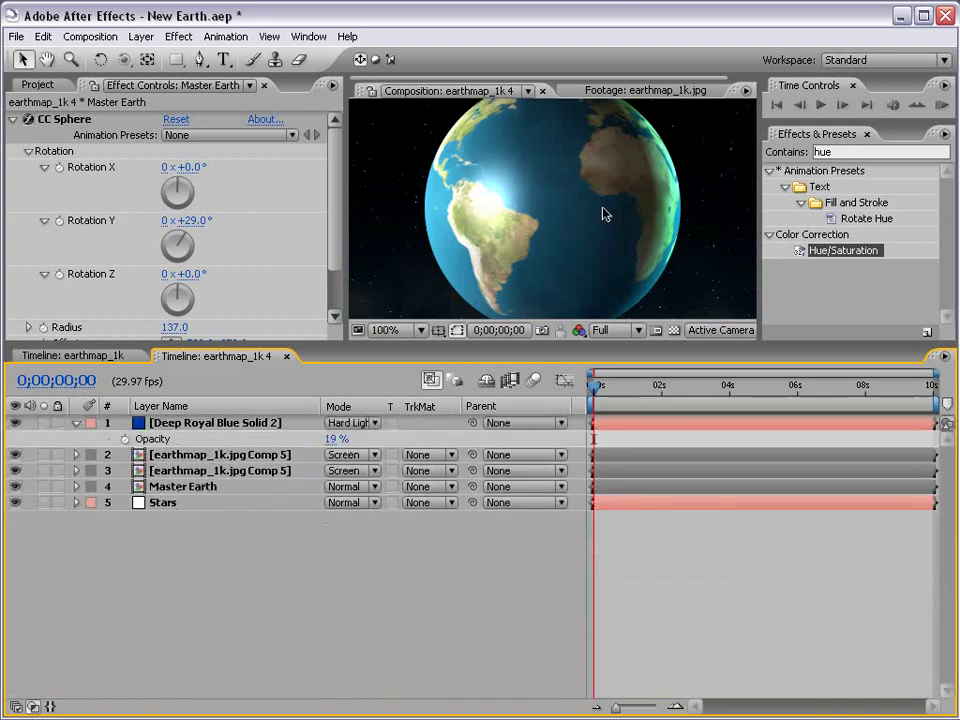
key(comma)
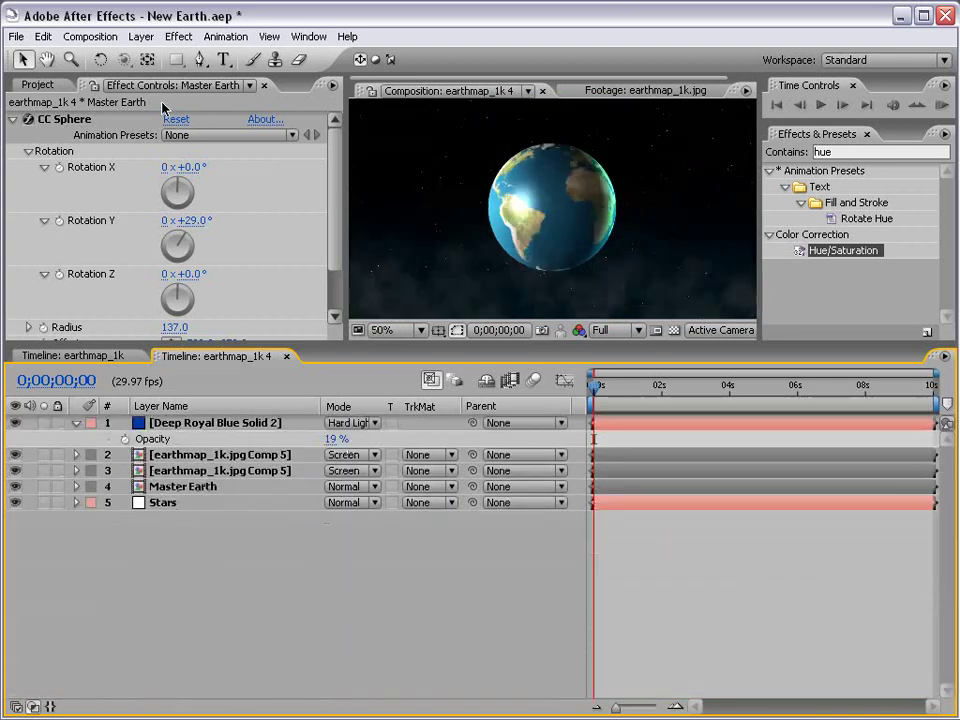
Step: Apply Glow to Master Earth, based on Alpha Channel with the original composited on top
click(235, 490)
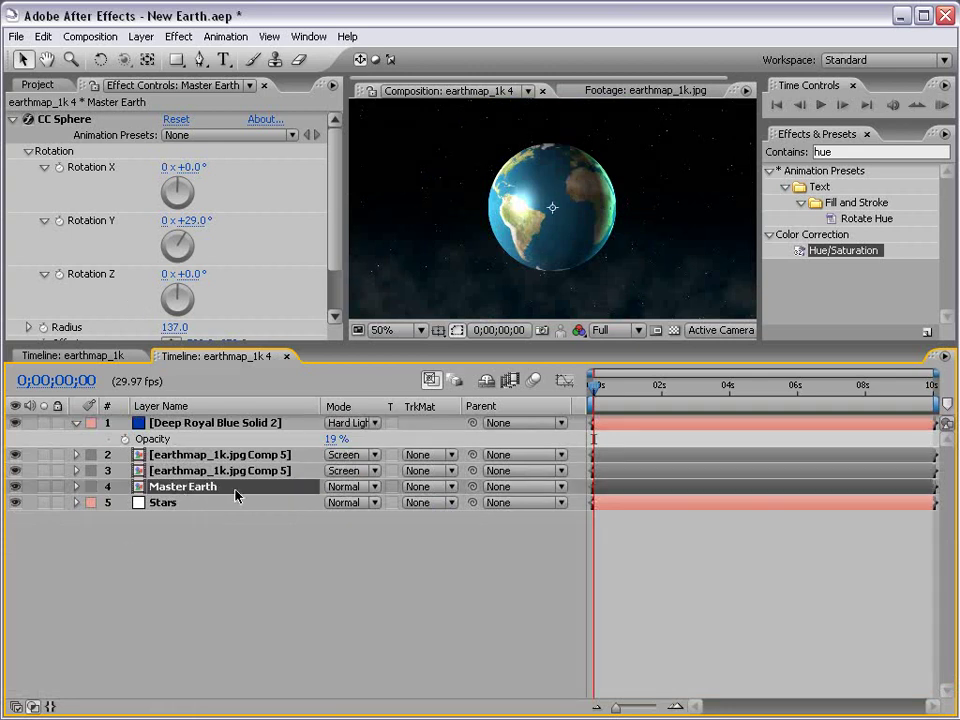
click(178, 37)
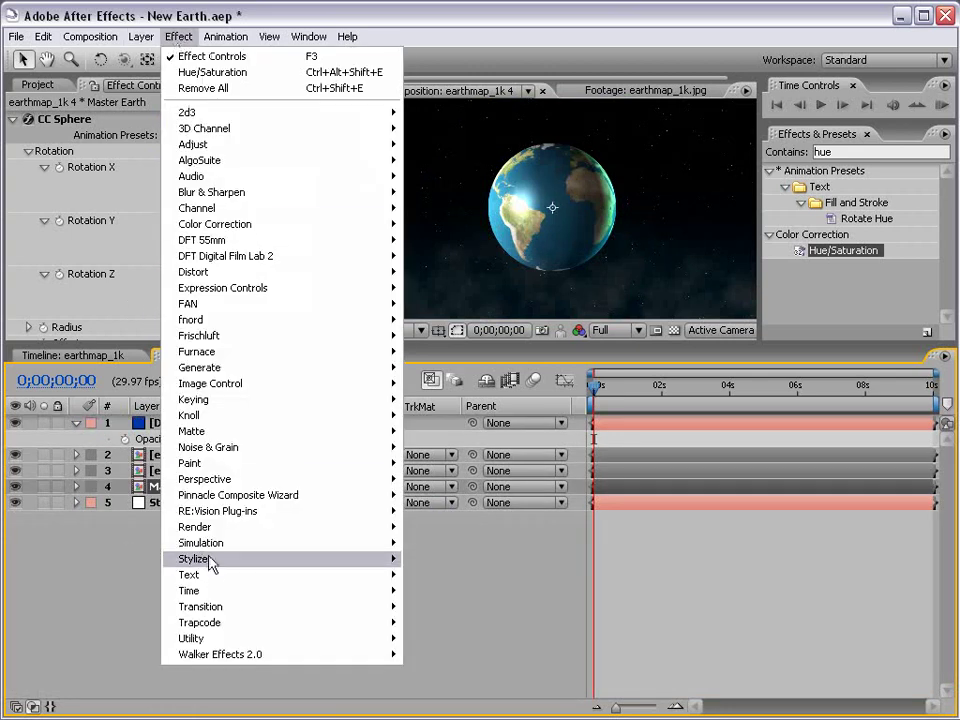
mouse_move(212, 560)
click(445, 687)
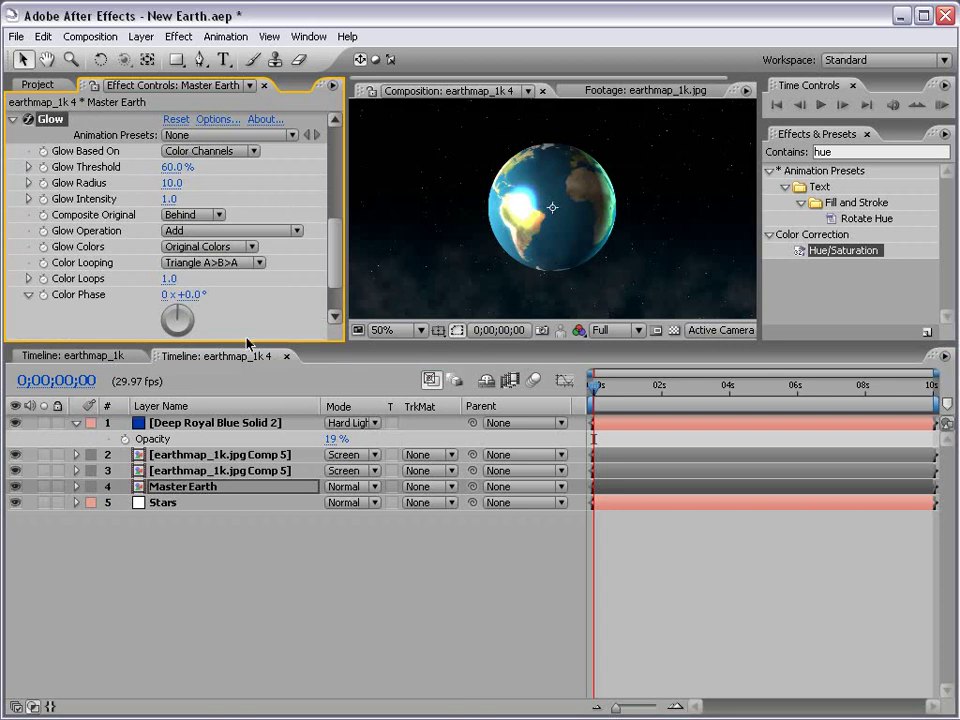
drag(245, 345, 242, 414)
click(215, 157)
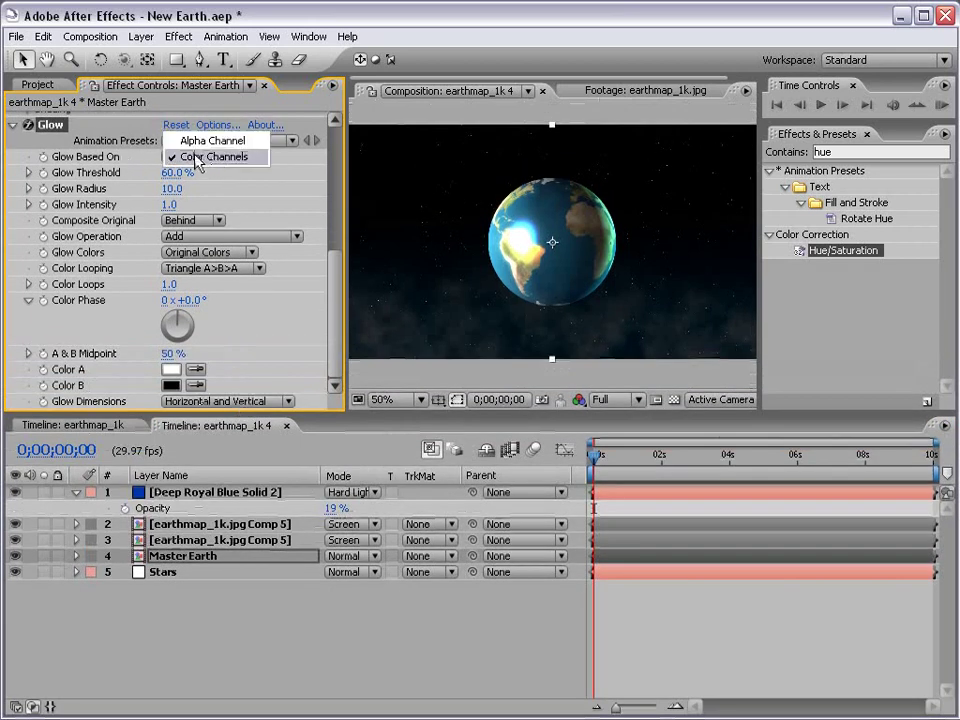
click(212, 141)
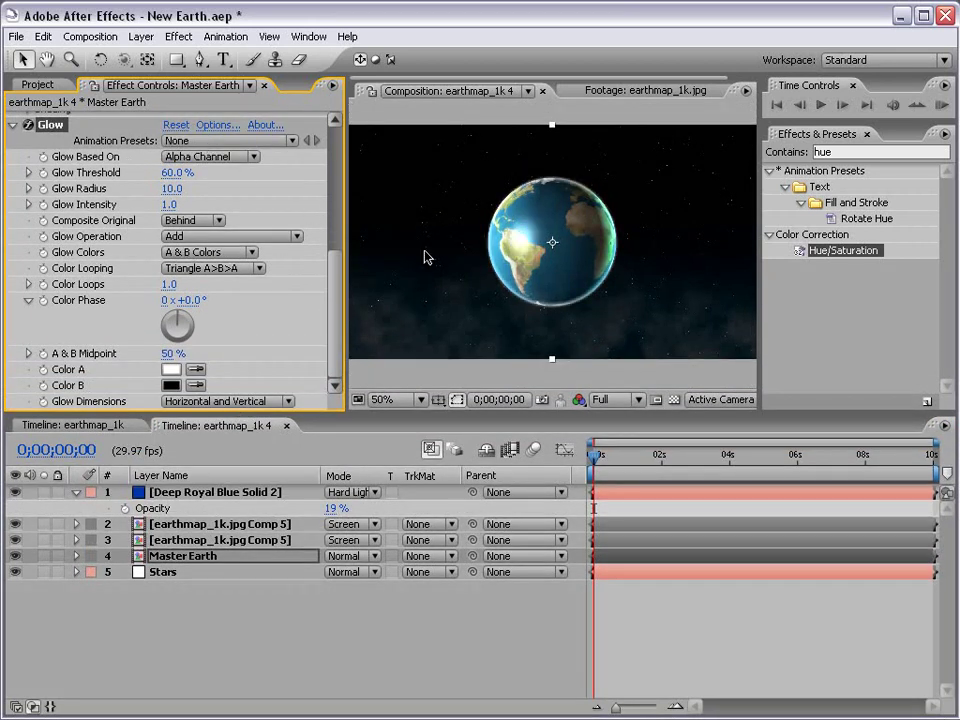
click(199, 224)
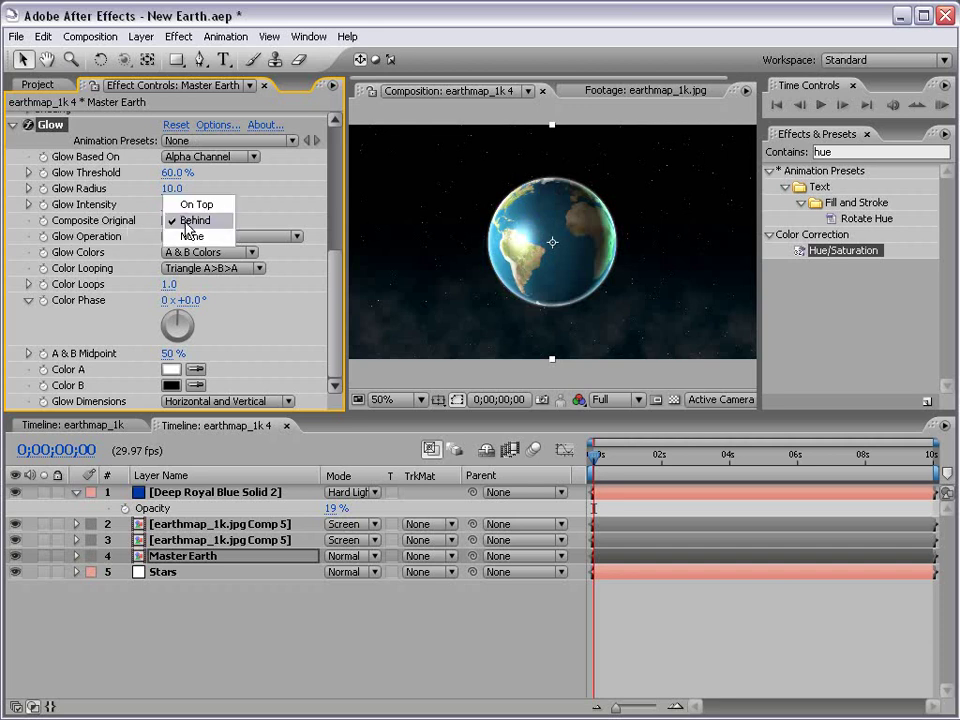
click(200, 204)
key(grave)
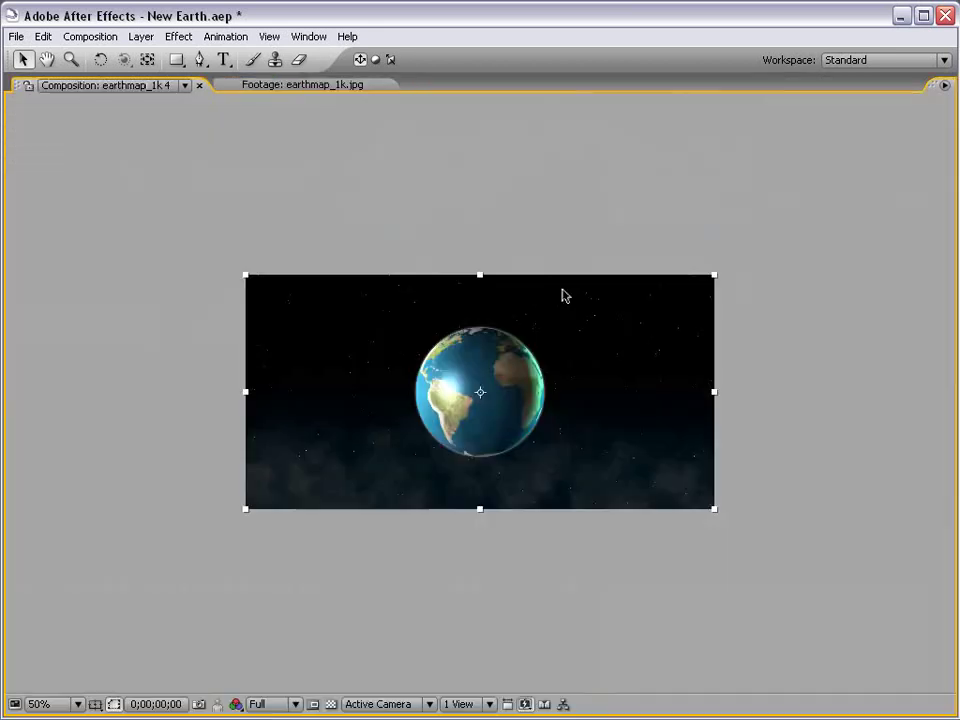
key(period)
key(comma)
key(grave)
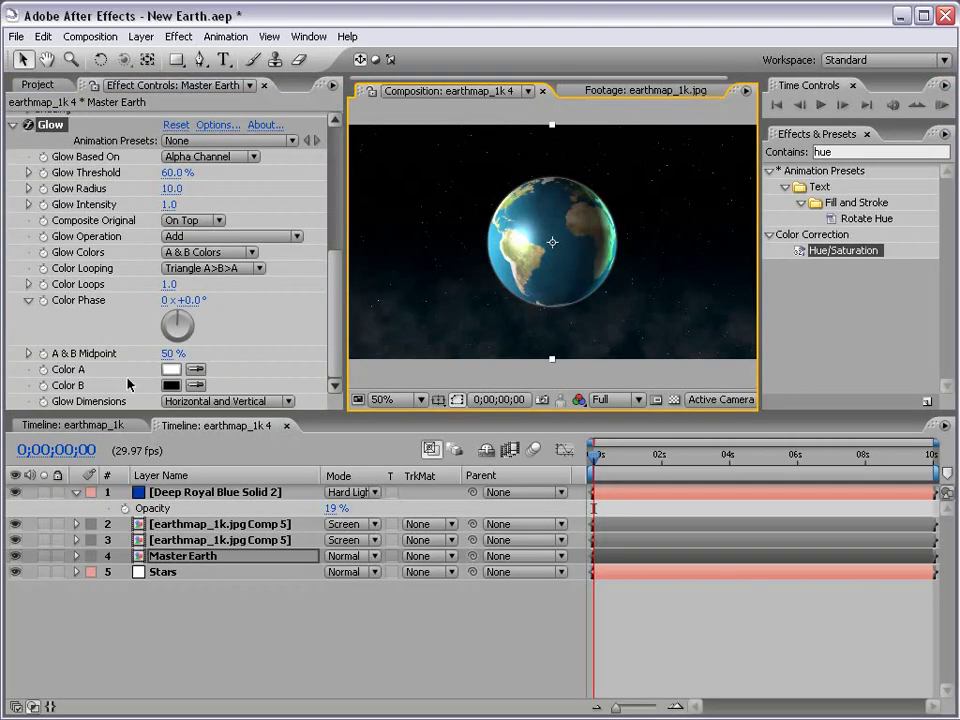
Step: Set Glow Color A to bright blue 009CFF and Color B to dark blue
click(170, 372)
click(444, 418)
click(417, 313)
click(594, 301)
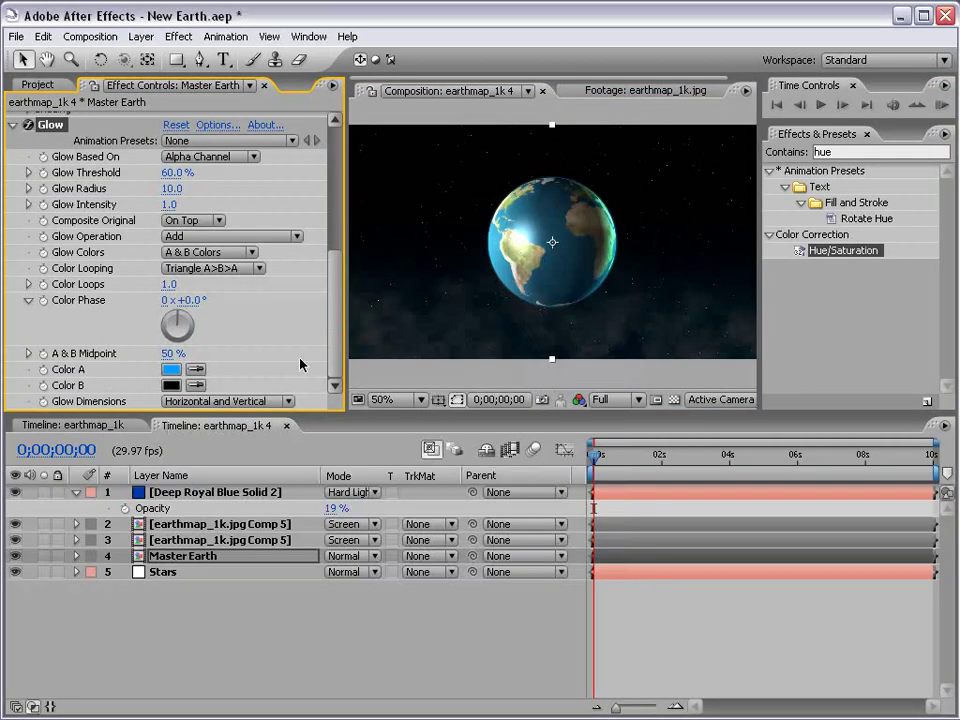
click(171, 388)
click(428, 401)
click(418, 425)
click(585, 304)
Step: Increase the Glow Radius to about 44 and preview the globe's first second
key(period)
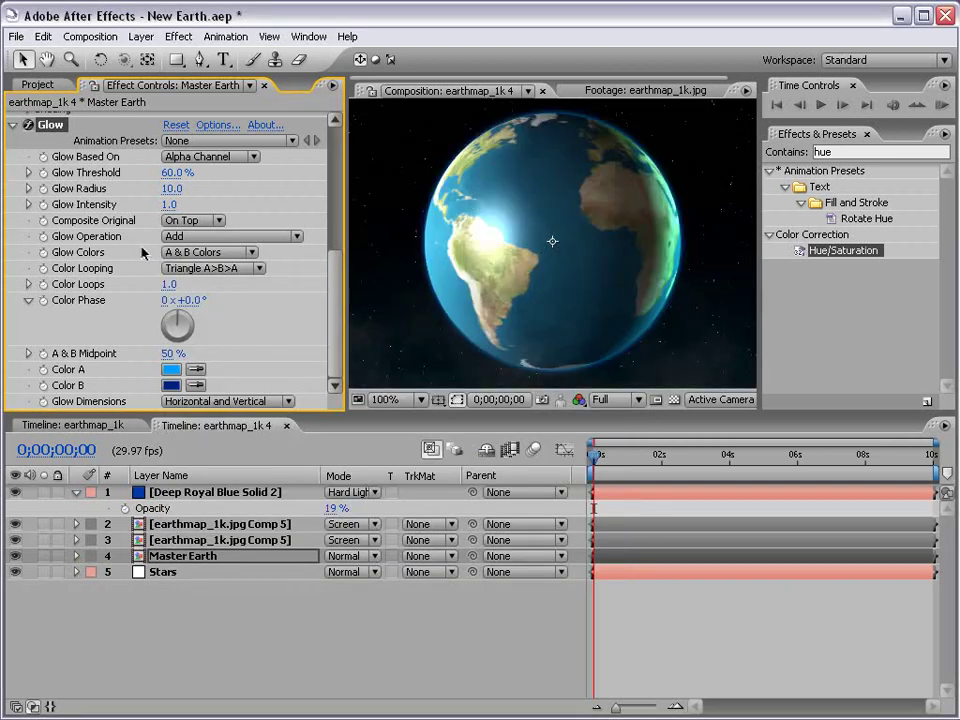
drag(172, 188, 202, 186)
key(comma)
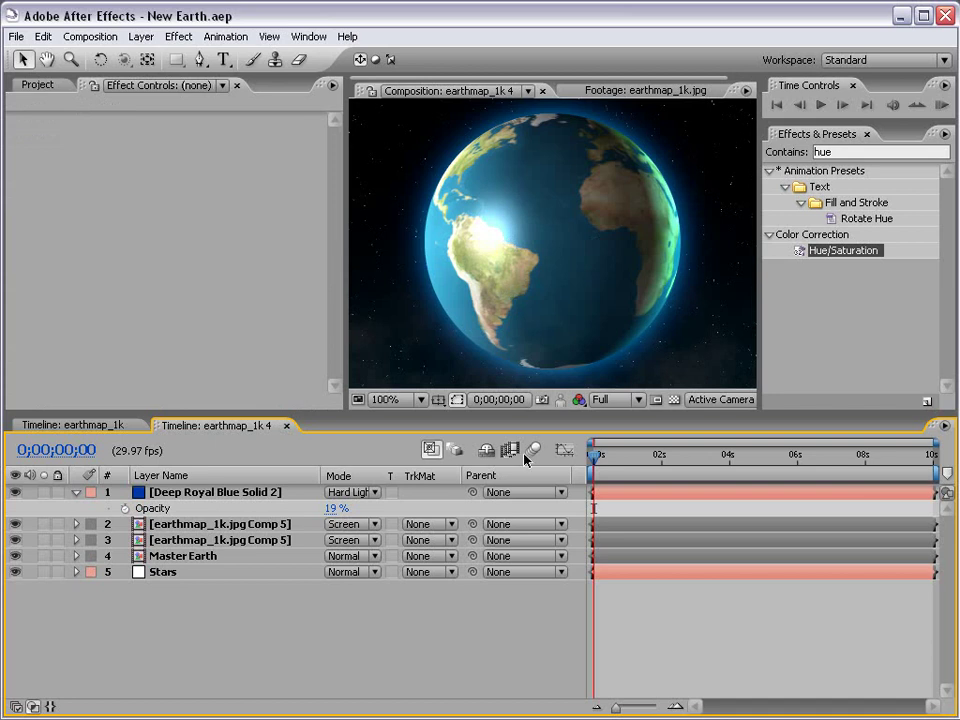
mouse_move(606, 456)
mouse_down()
mouse_move(628, 456)
mouse_move(594, 456)
mouse_up()
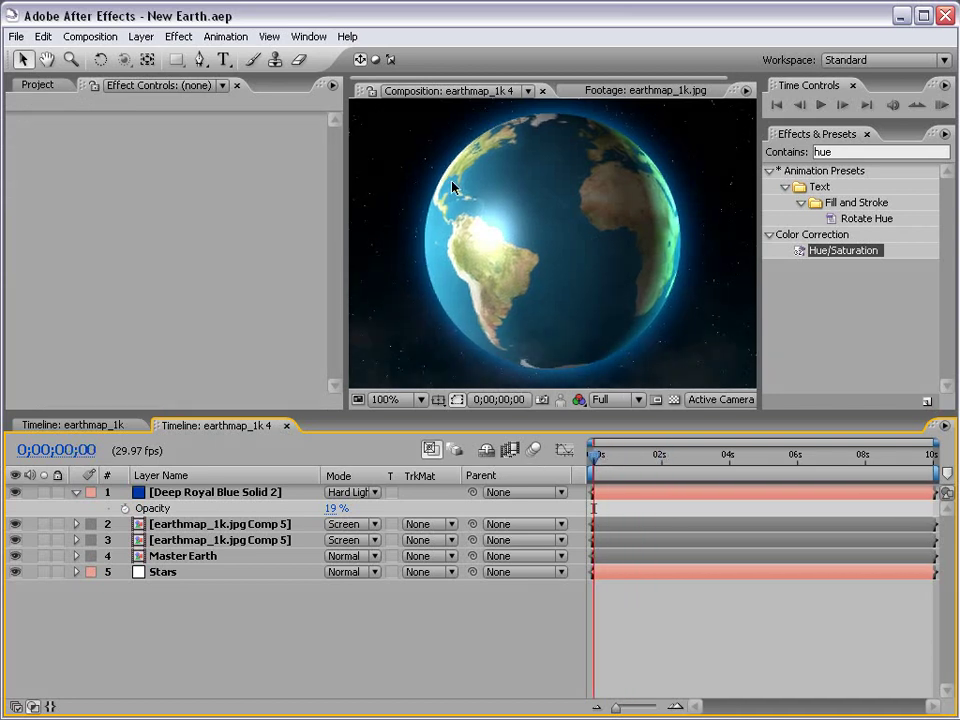
Step: Add clouds_1k.jpg above the map in earthmap_1k.jpg Comp 5, blended in Screen mode
double_click(180, 558)
key(comma)
key(comma)
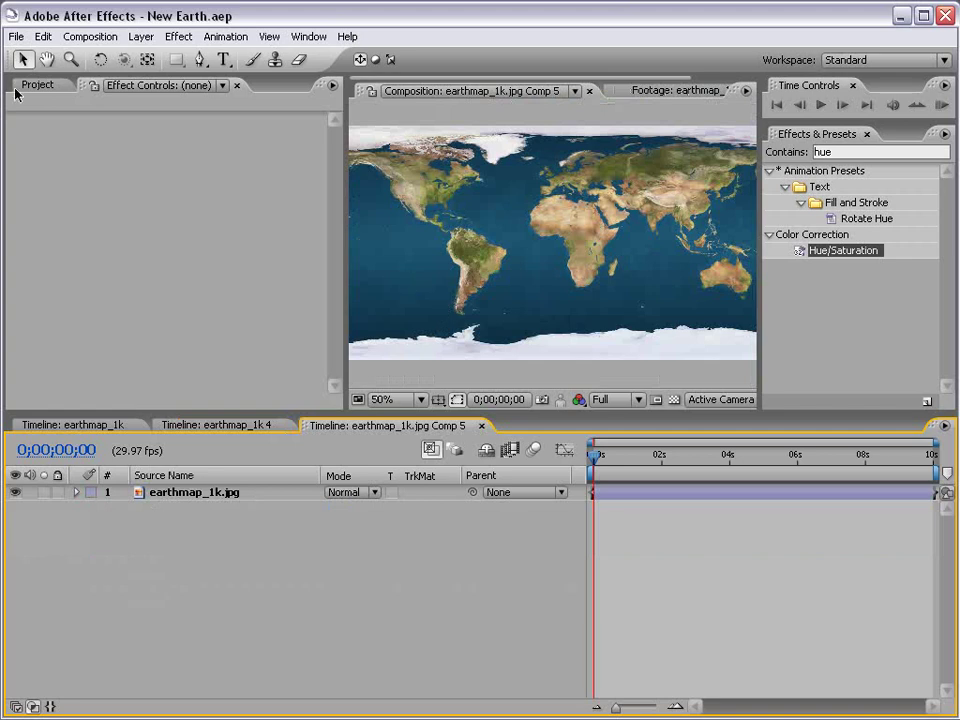
click(22, 88)
drag(25, 203, 612, 497)
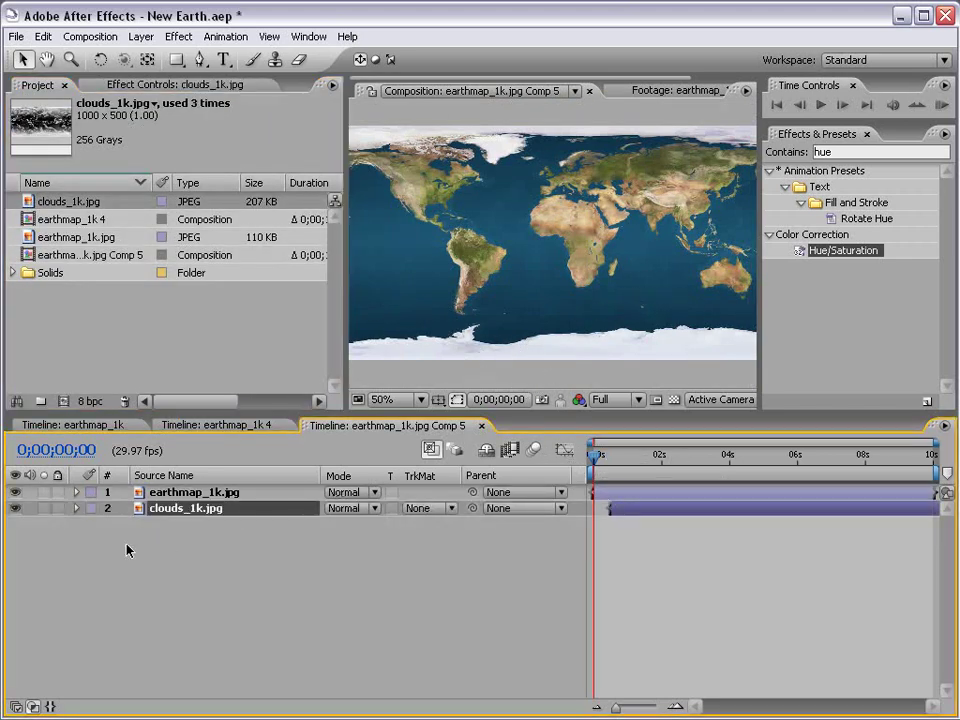
drag(167, 511, 162, 493)
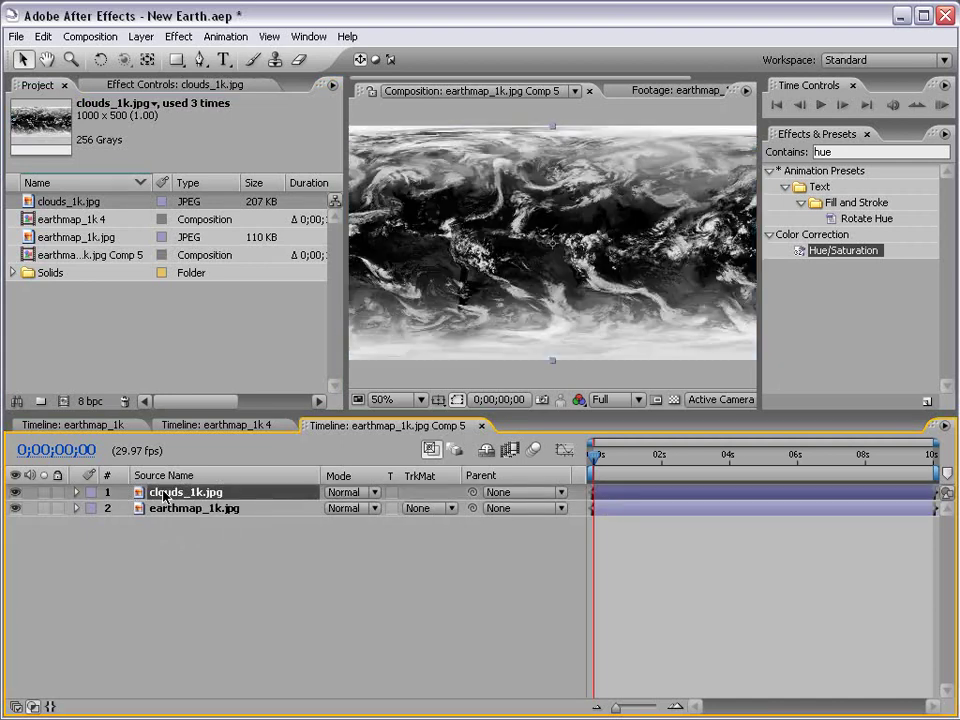
click(345, 493)
click(350, 671)
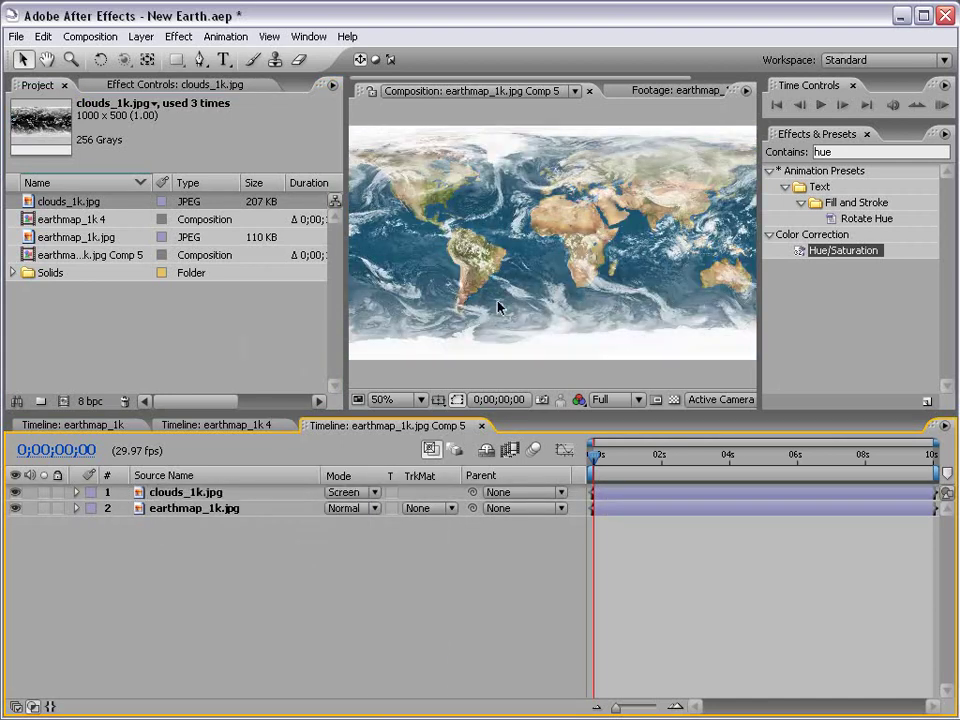
drag(468, 295, 449, 286)
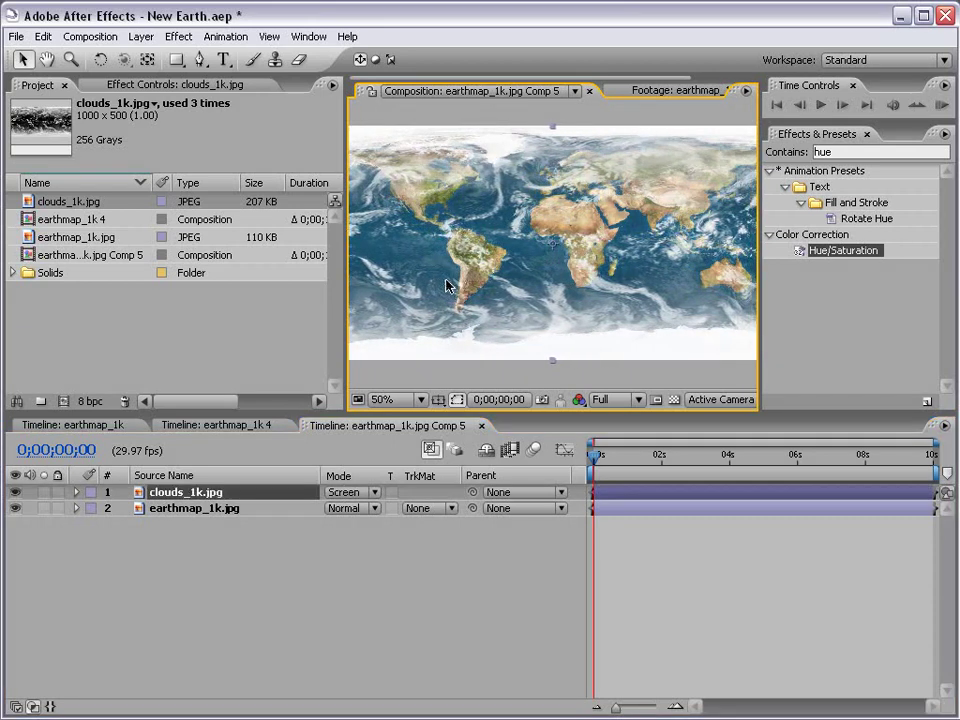
Step: Apply Motion Tile to clouds_1k.jpg and keyframe Tile Center from 500,250 to 939,250
click(860, 153)
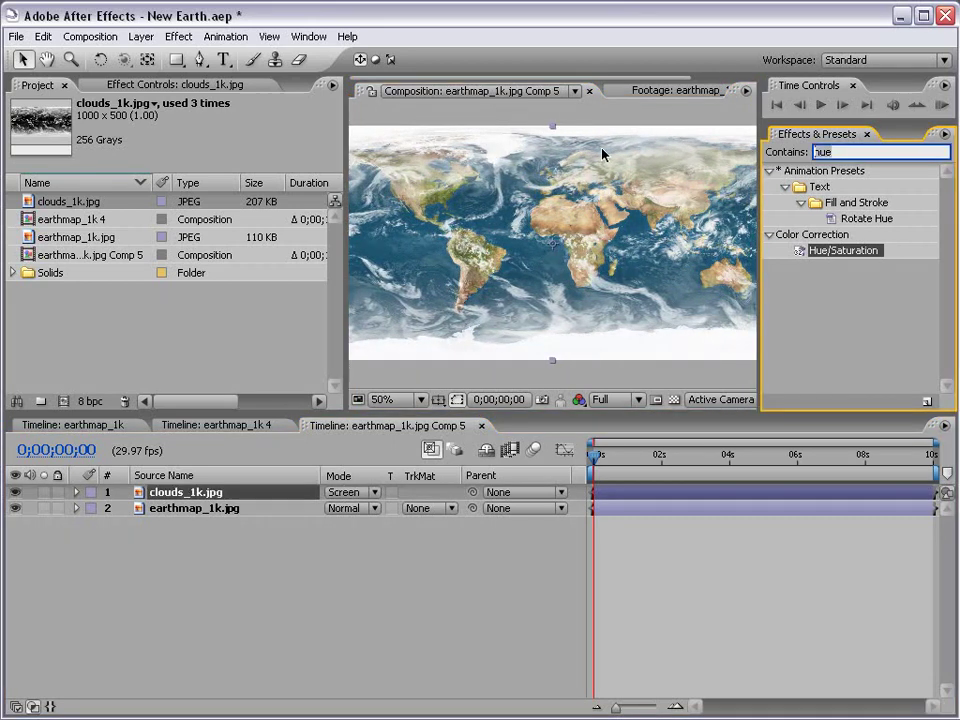
text(motion)
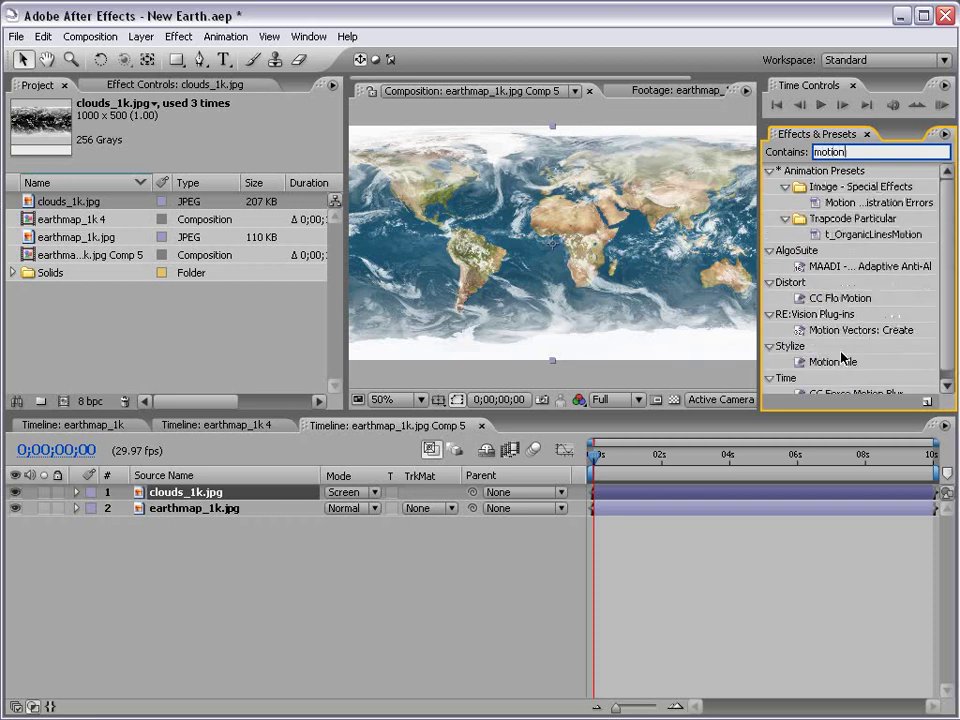
drag(838, 362, 525, 249)
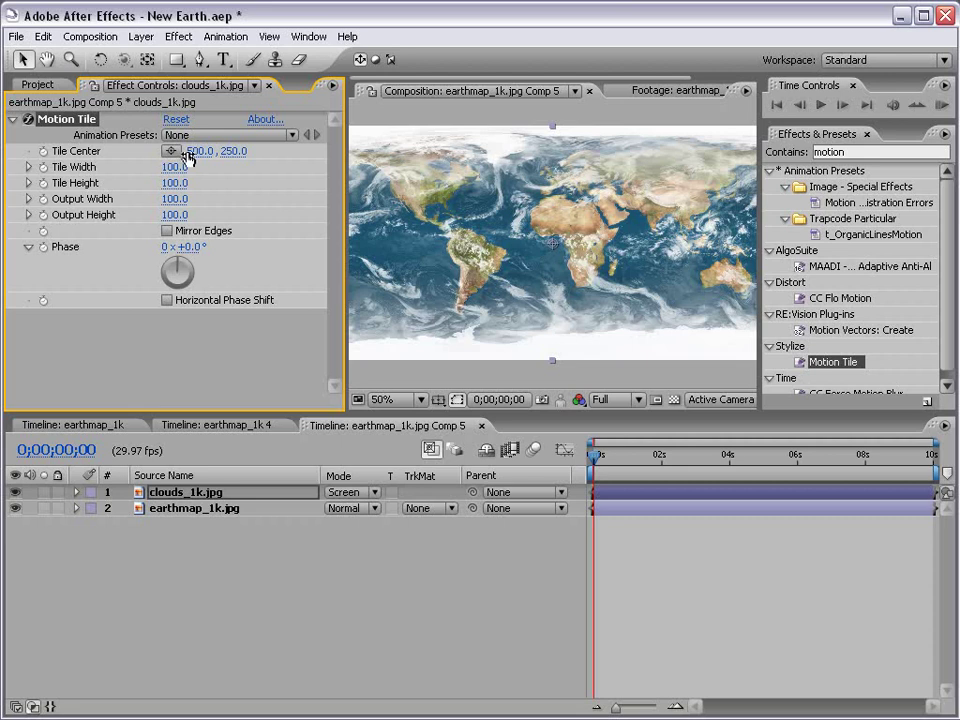
drag(200, 151, 4, 140)
click(43, 152)
drag(717, 455, 932, 455)
drag(200, 151, 621, 167)
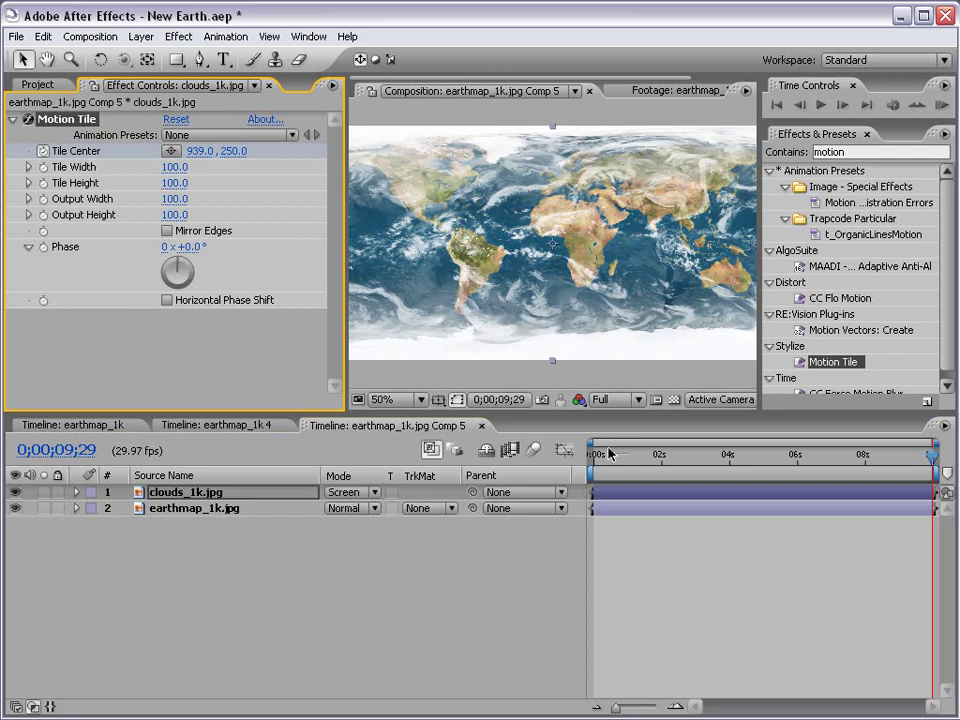
drag(605, 457, 568, 463)
key(ctrl+z)
Step: Keyframe Master Earth's Rotation Y from 0° at the start to 118° later
click(218, 428)
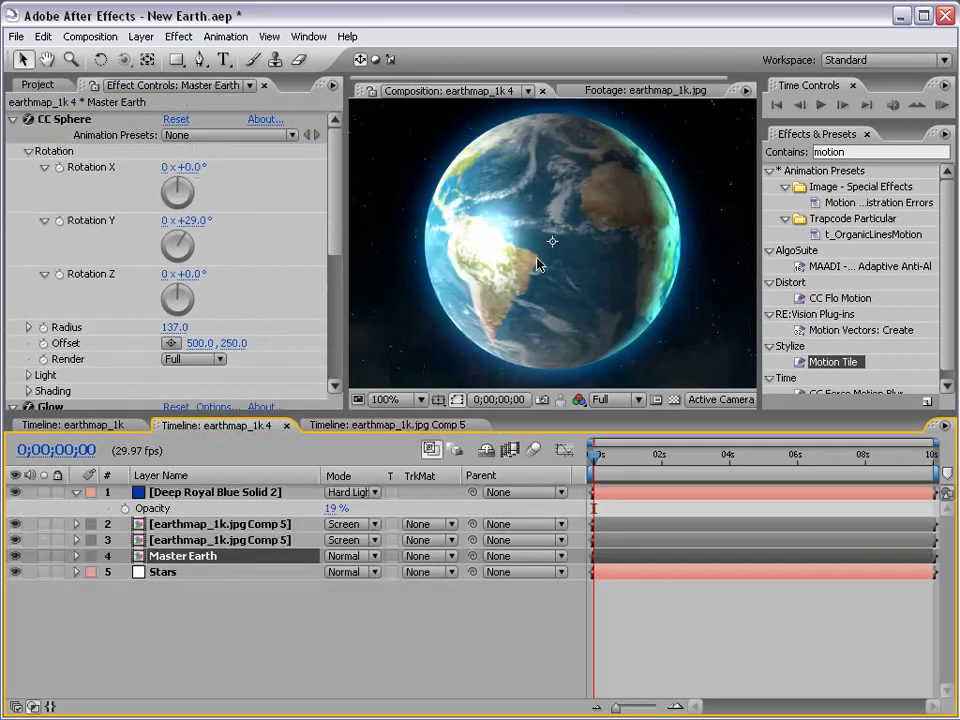
key(e)
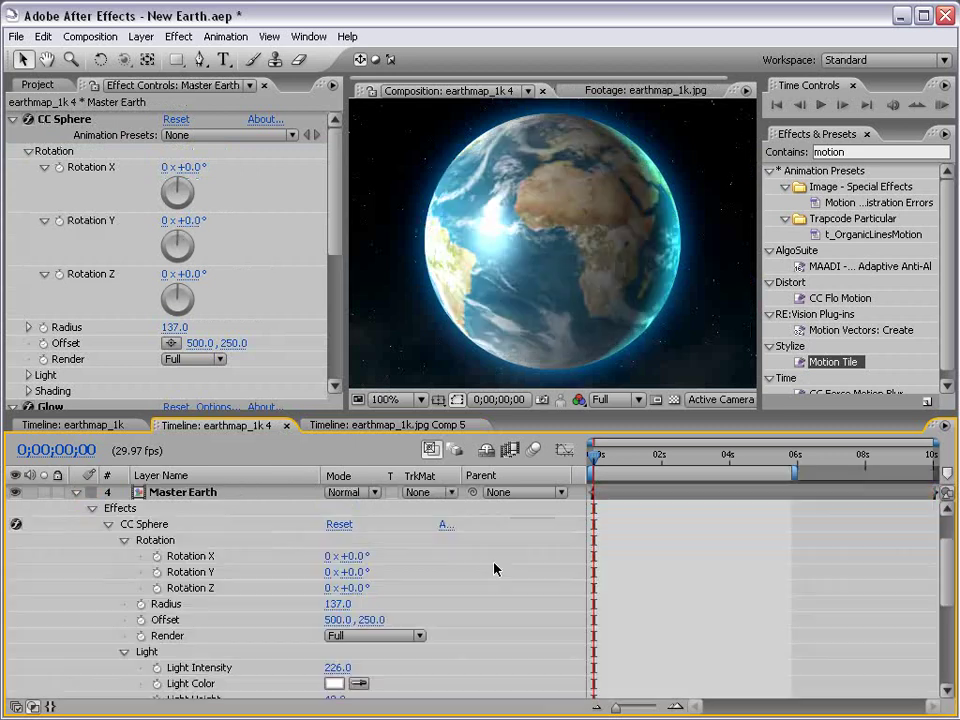
click(157, 573)
drag(622, 472, 752, 478)
drag(352, 572, 462, 571)
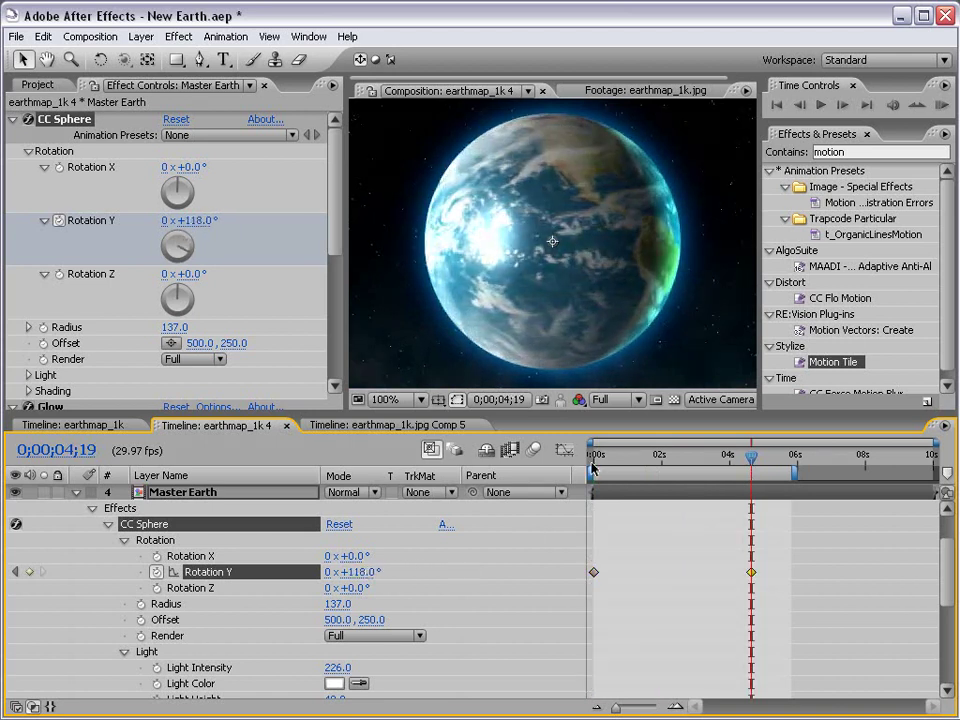
drag(595, 457, 588, 483)
Step: Preview the spinning globe and return to an early frame
key(KP_0)
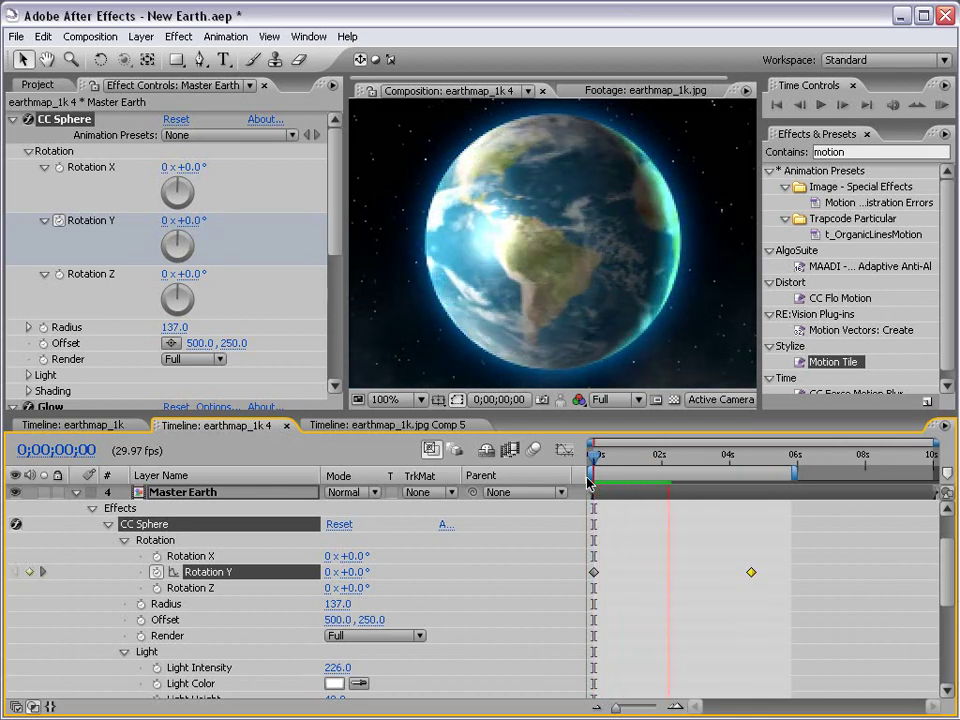
click(604, 475)
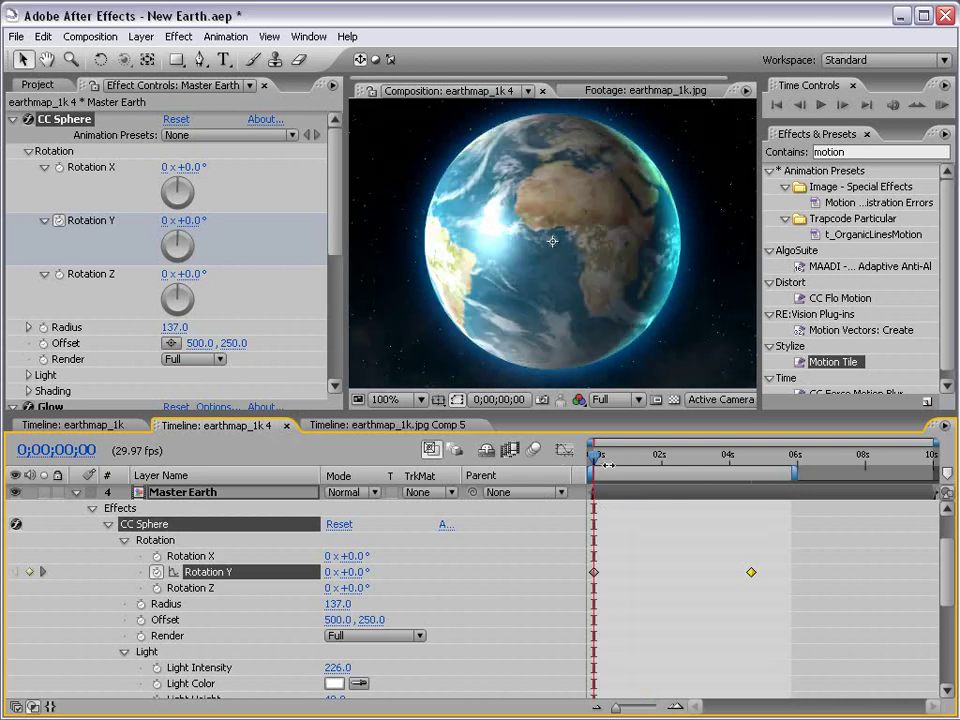
mouse_move(607, 465)
mouse_down()
mouse_move(707, 464)
mouse_move(607, 475)
mouse_up()
click(610, 300)
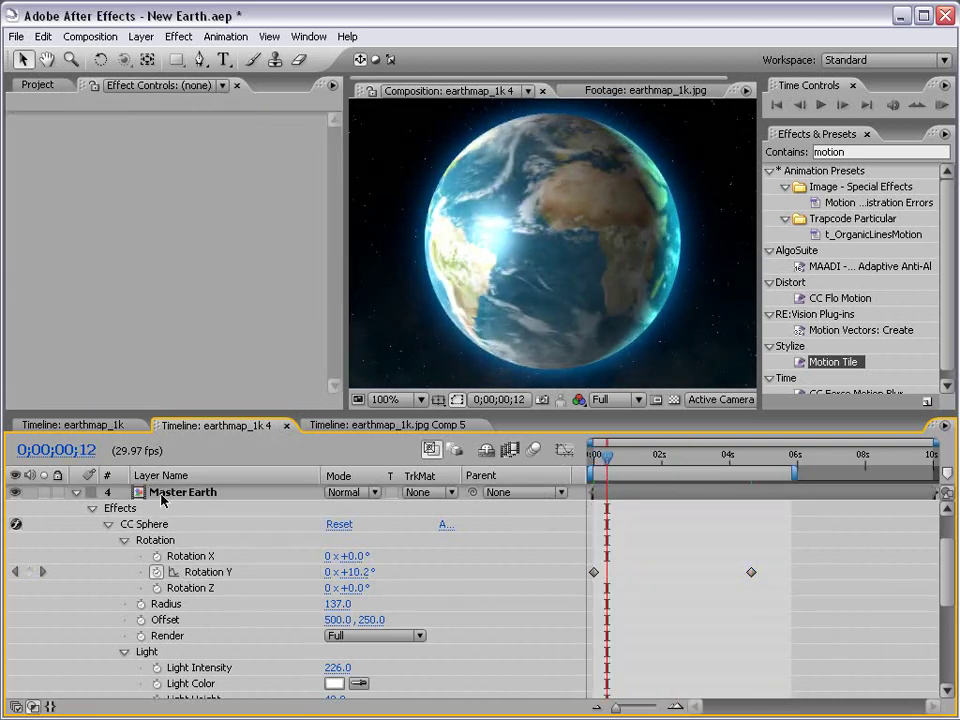
Step: Collapse the Master Earth properties and switch into the flat earth map comp, Comp 5
click(76, 493)
click(156, 522)
click(75, 491)
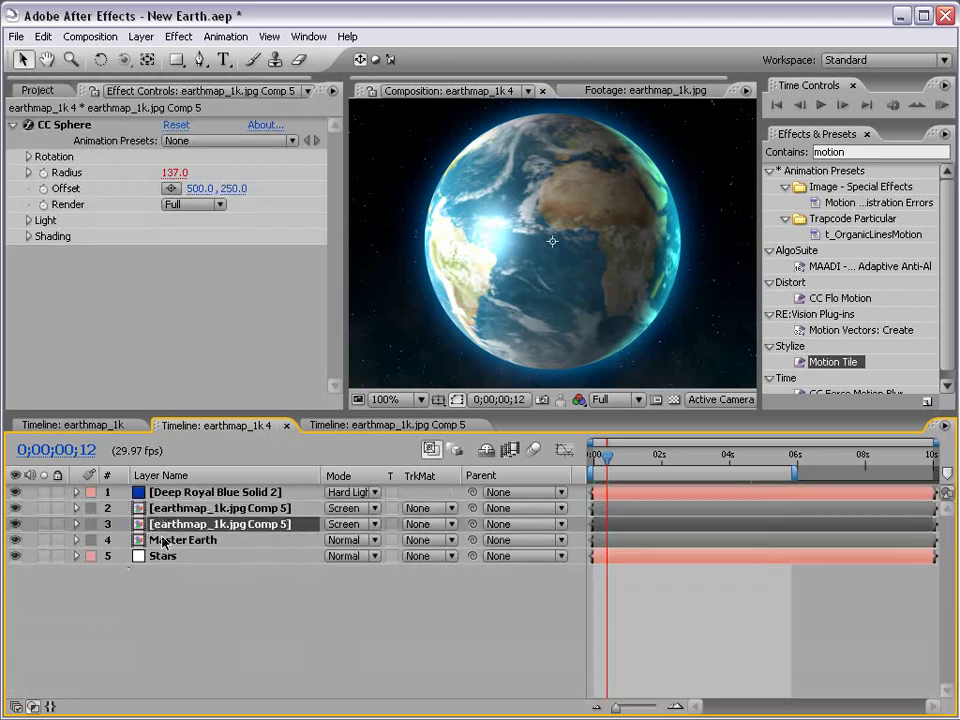
click(152, 540)
click(170, 510)
click(166, 542)
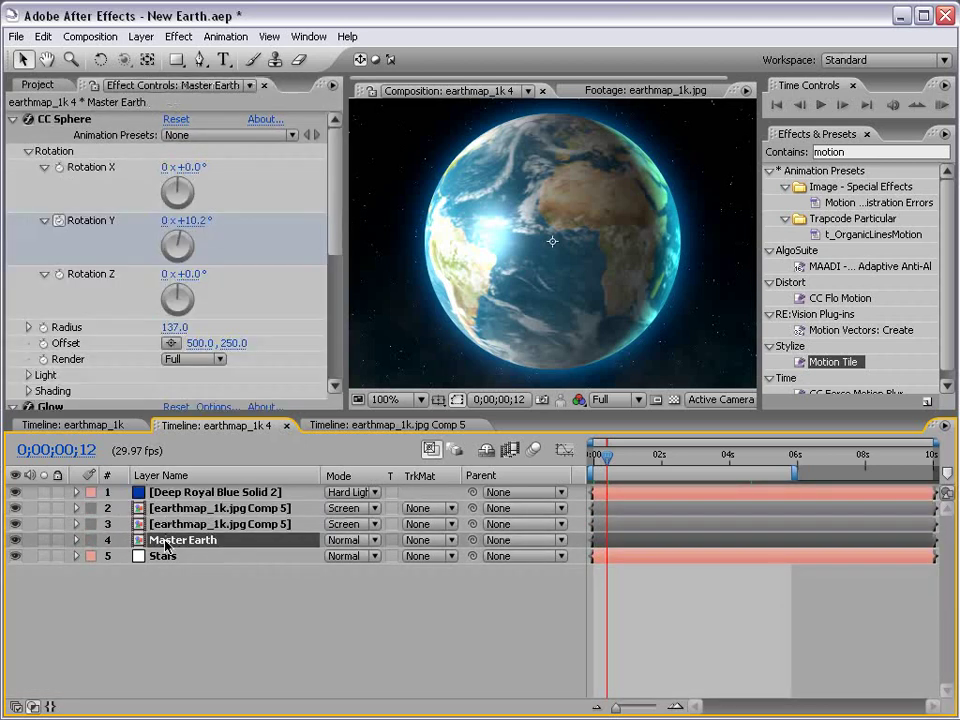
click(385, 425)
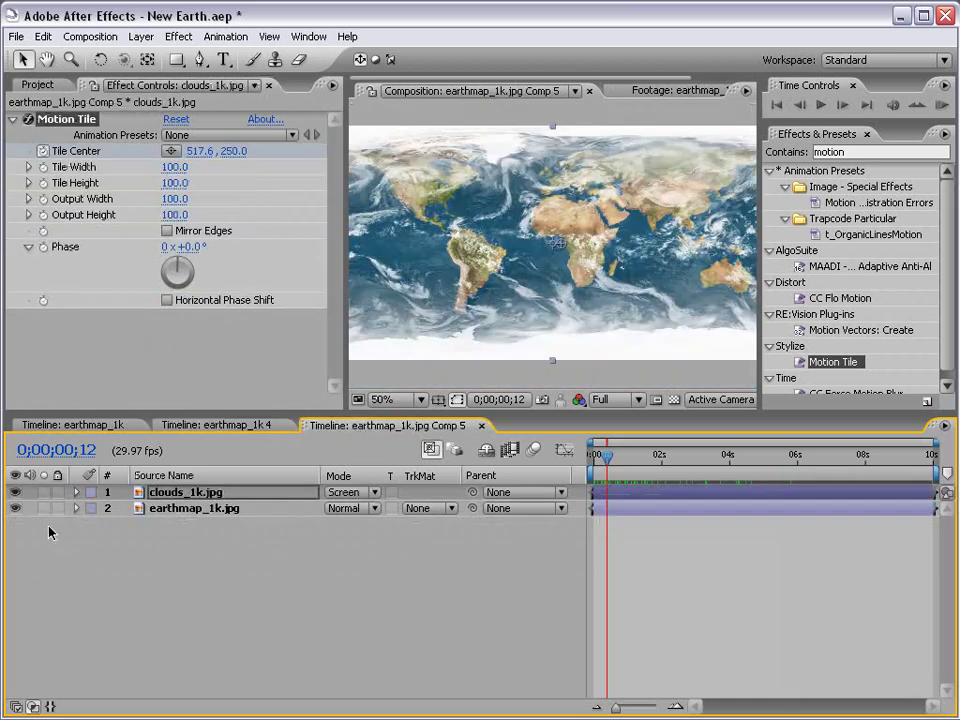
Step: Solo earthmap_1k.jpg and apply Hue/Saturation with Master Saturation at -20
click(170, 508)
click(43, 508)
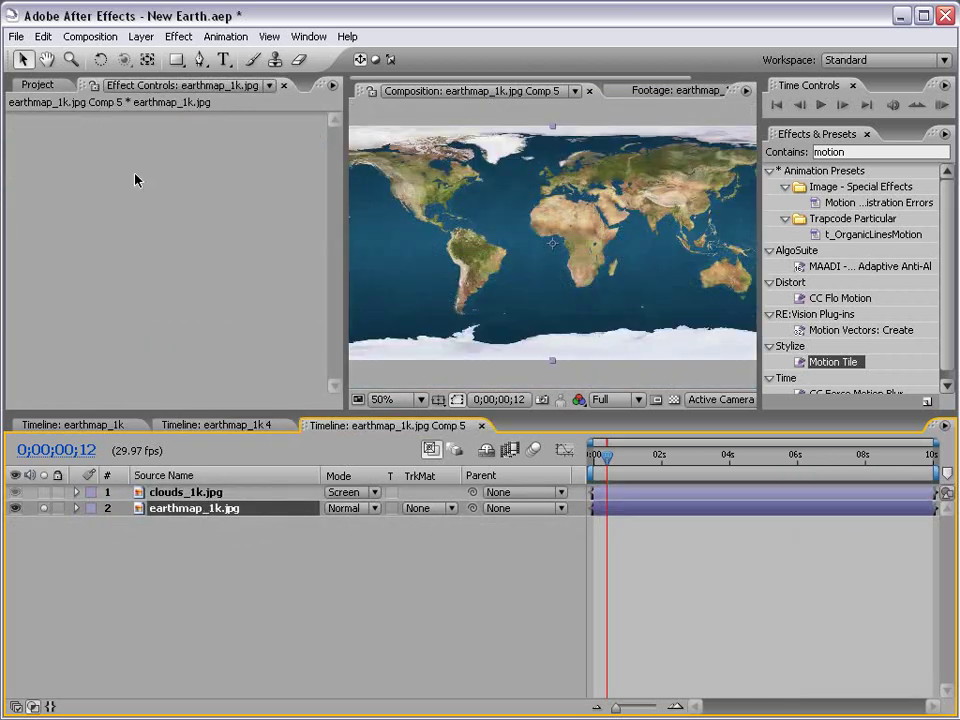
click(180, 36)
mouse_move(215, 224)
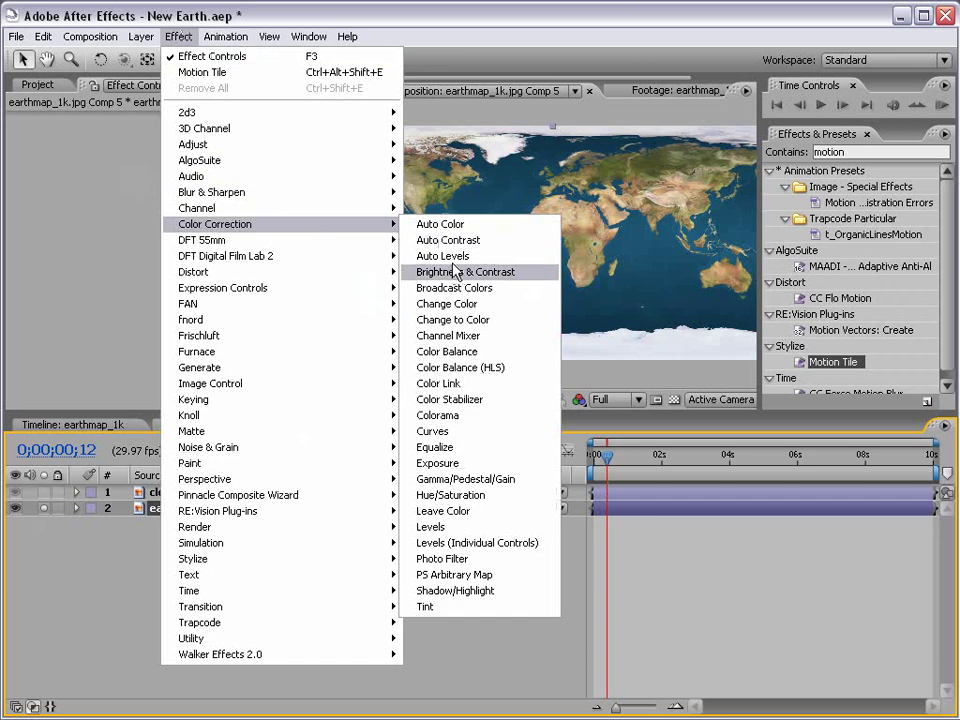
click(494, 501)
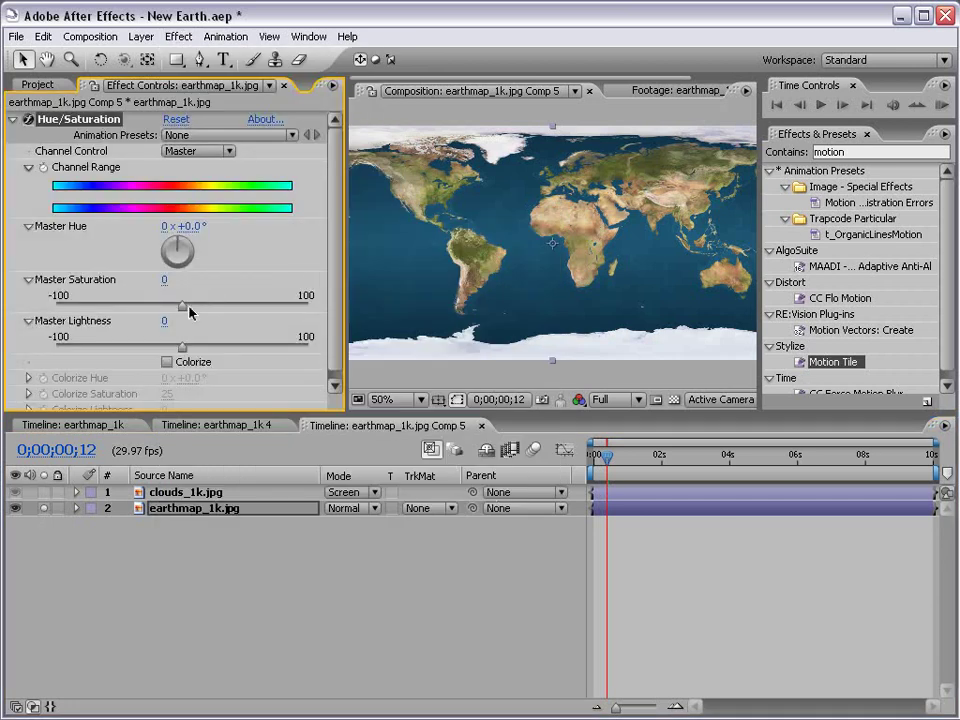
drag(181, 309, 158, 310)
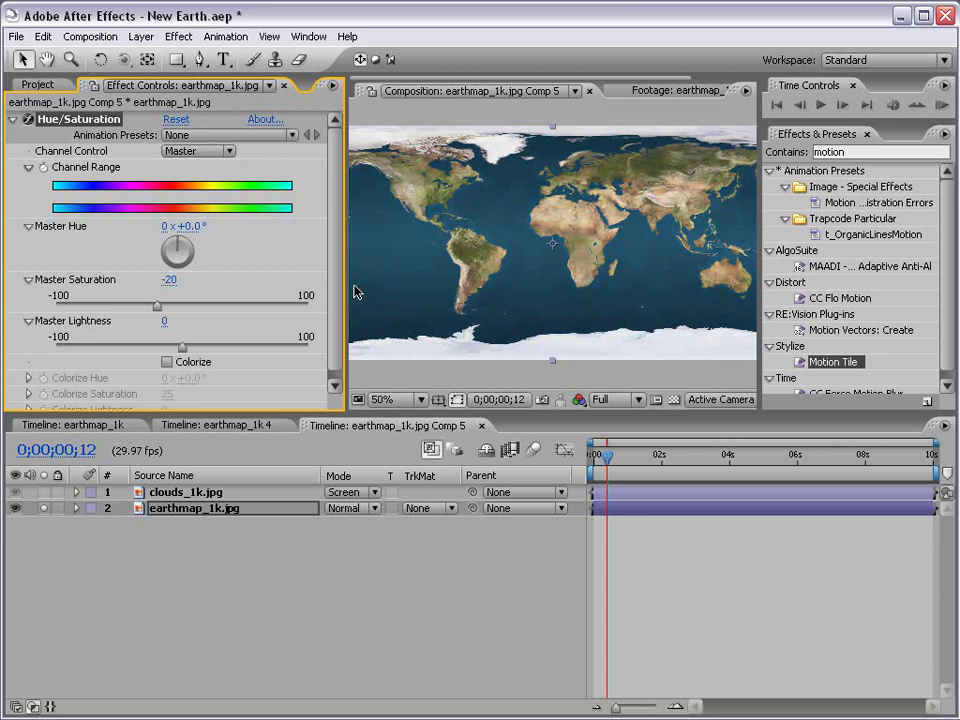
Step: Set Channel Control to Cyans and adjust the cyan range, after briefly checking Reds
click(189, 152)
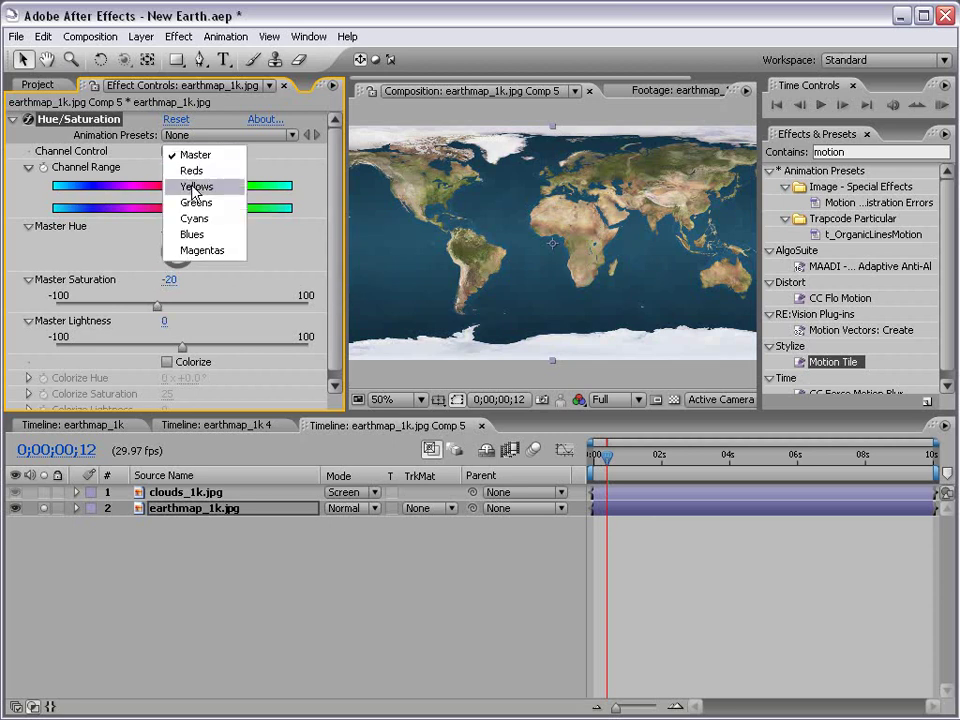
click(195, 218)
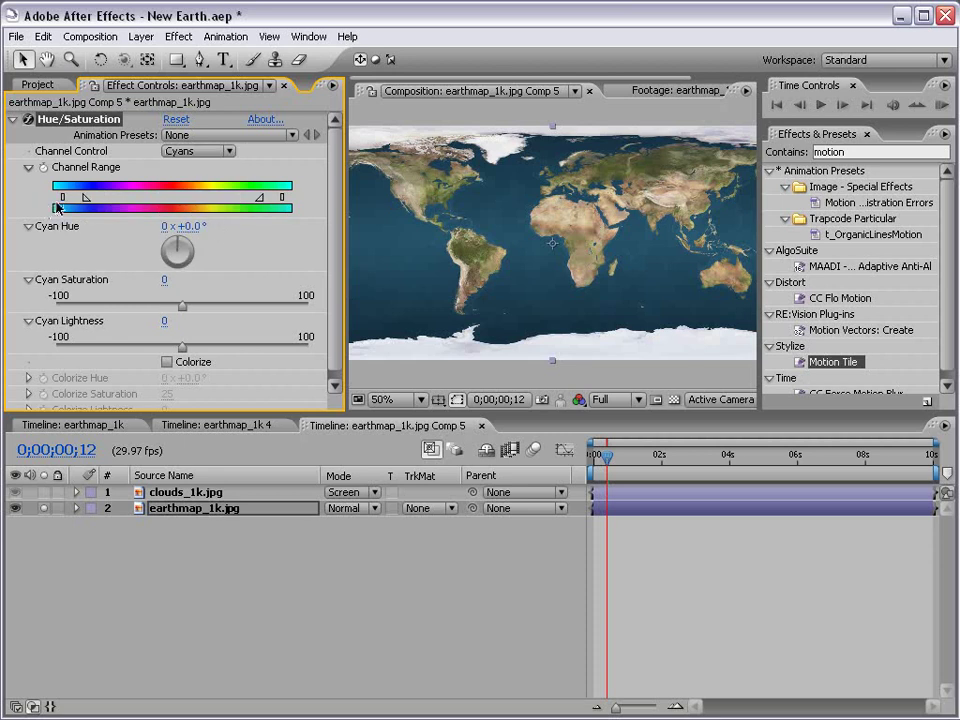
mouse_move(89, 205)
mouse_down()
mouse_move(120, 201)
mouse_move(89, 203)
mouse_up()
click(199, 151)
click(190, 101)
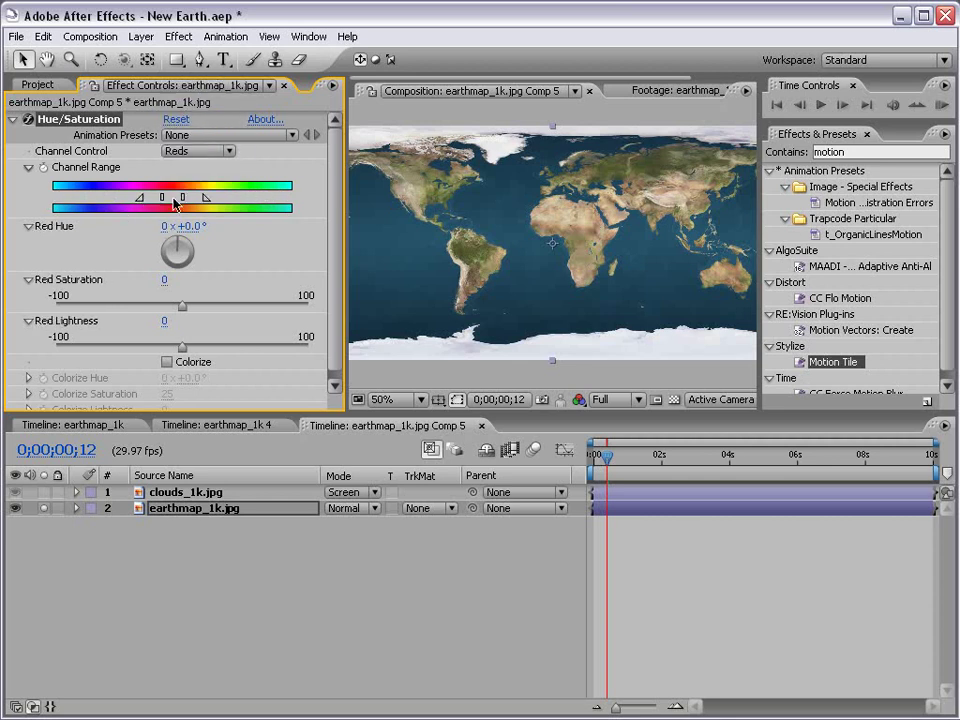
click(190, 152)
click(202, 197)
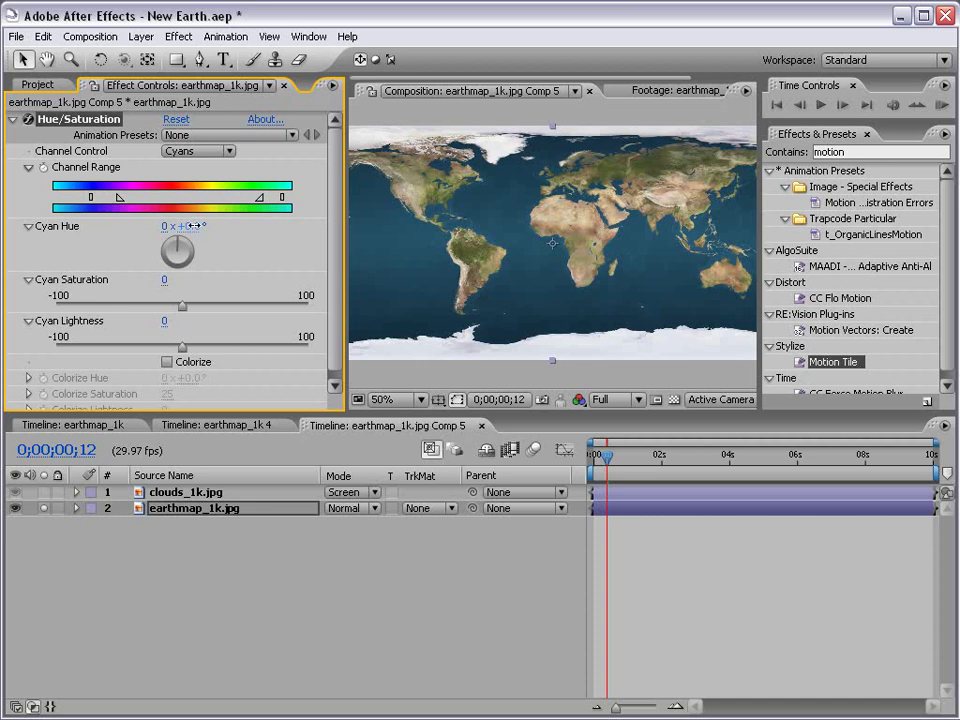
Step: Shift Cyan Hue to +22° and lower Cyan Saturation to -8
mouse_move(205, 226)
mouse_down()
mouse_move(250, 218)
mouse_move(208, 219)
mouse_up()
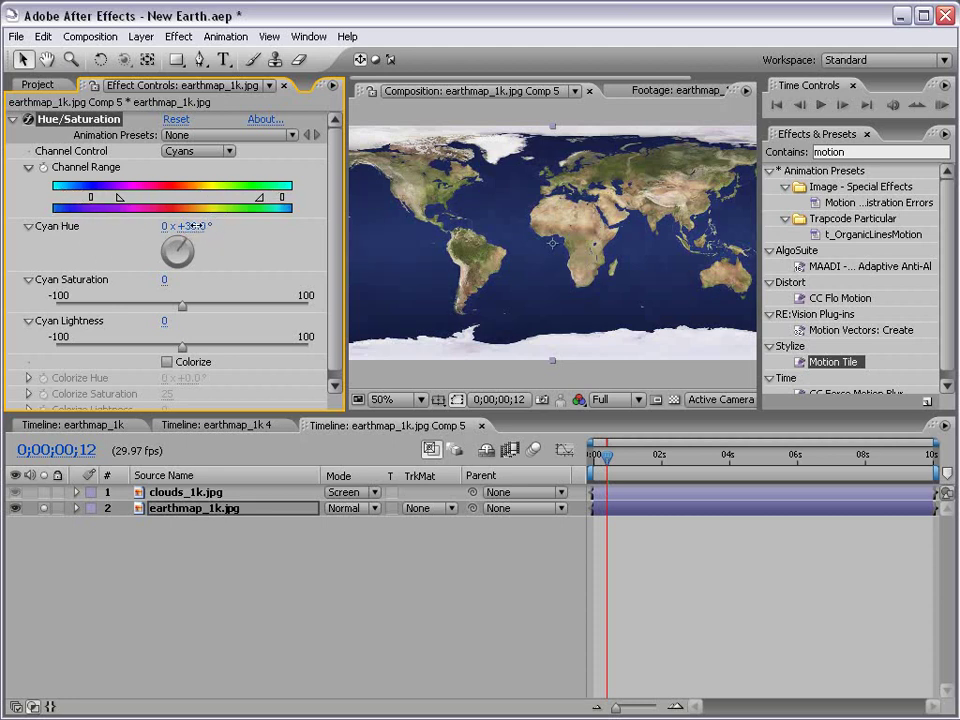
mouse_move(190, 245)
mouse_down()
mouse_move(200, 258)
mouse_move(177, 227)
mouse_move(194, 227)
mouse_up()
drag(184, 308, 173, 317)
Step: Unsolo the map layer and preview the globe's rotation in earthmap_1k 4
click(44, 508)
click(243, 424)
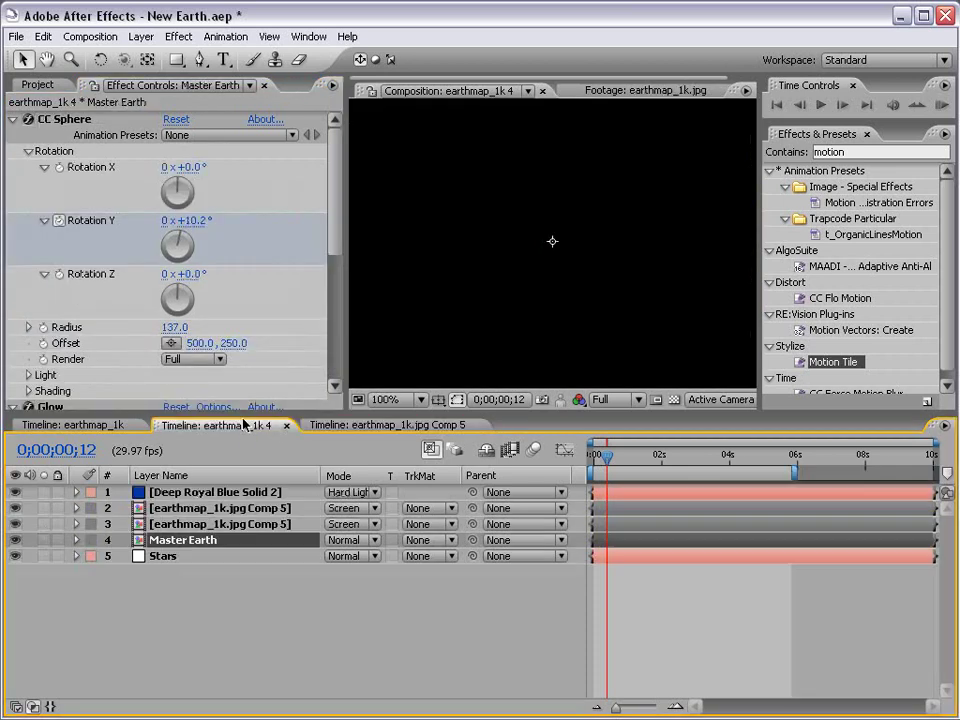
scroll(565, 300, down, 1)
scroll(525, 264, up, 1)
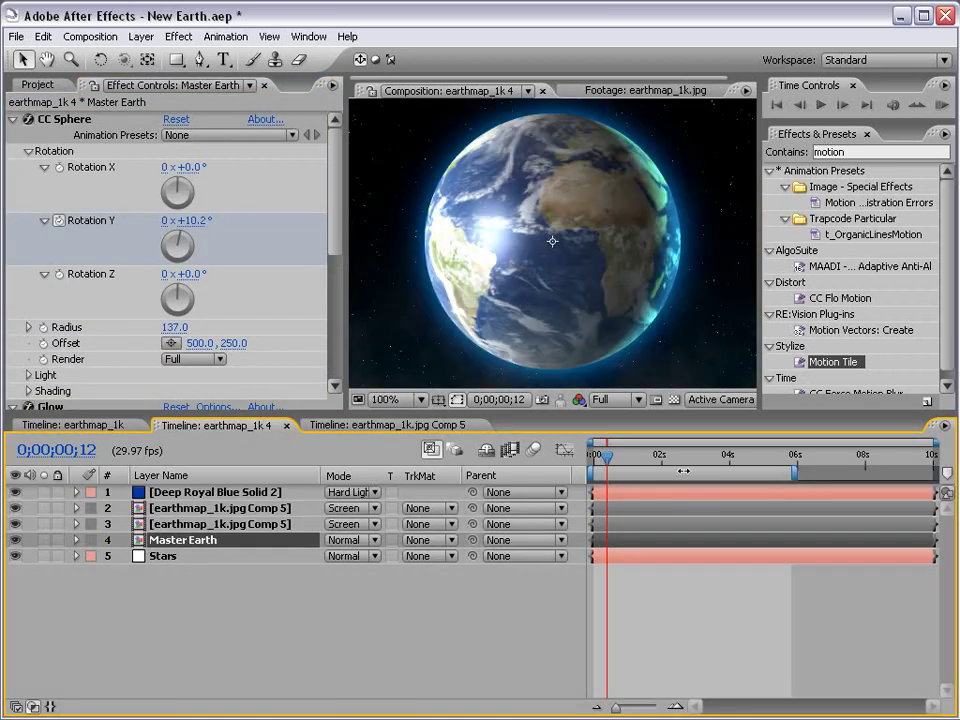
key(space)
key(space)
click(413, 427)
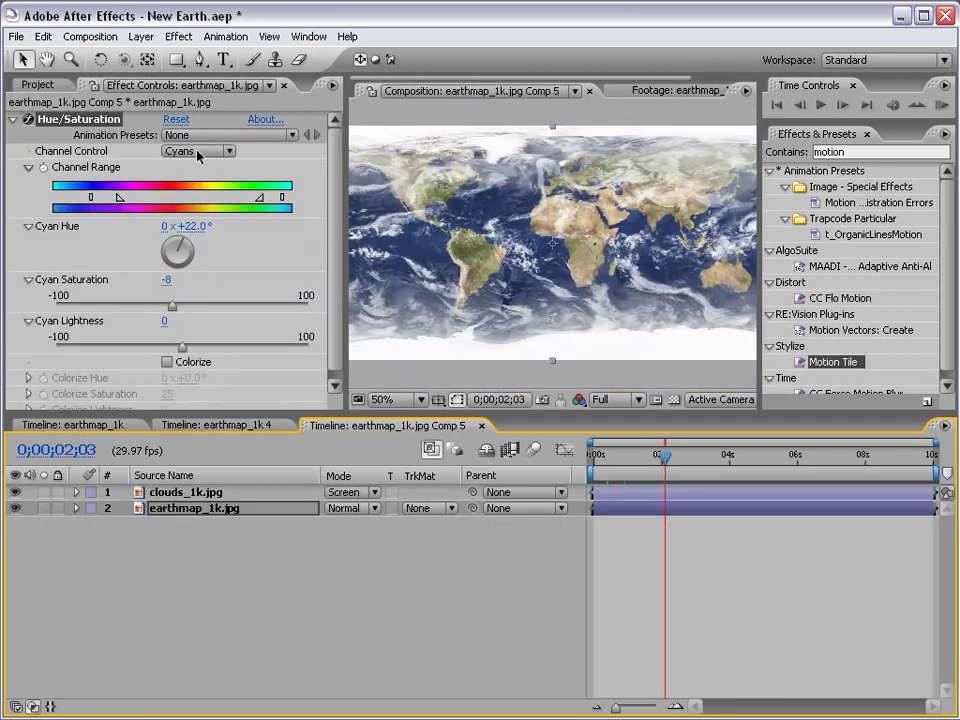
Step: Switch Channel Control to Greens, widen the green range toward yellows and boost Green Saturation
click(198, 152)
click(199, 137)
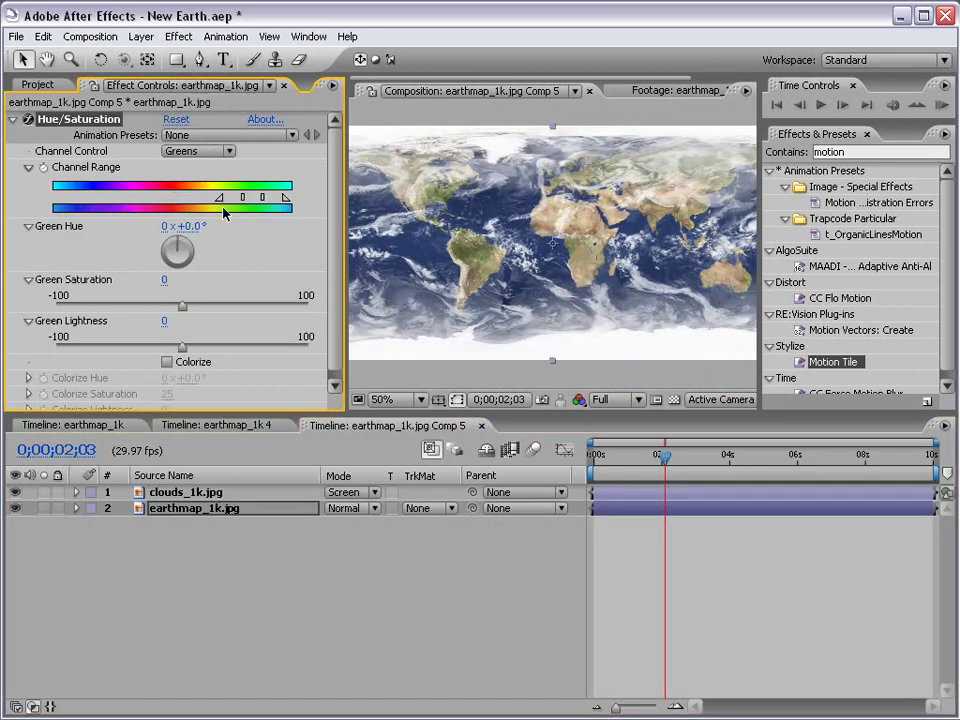
drag(221, 199, 192, 198)
drag(242, 198, 181, 199)
drag(183, 308, 233, 308)
Step: Scrub the globe to check it, tone Green Saturation down to 13, and return to the globe comp
click(203, 426)
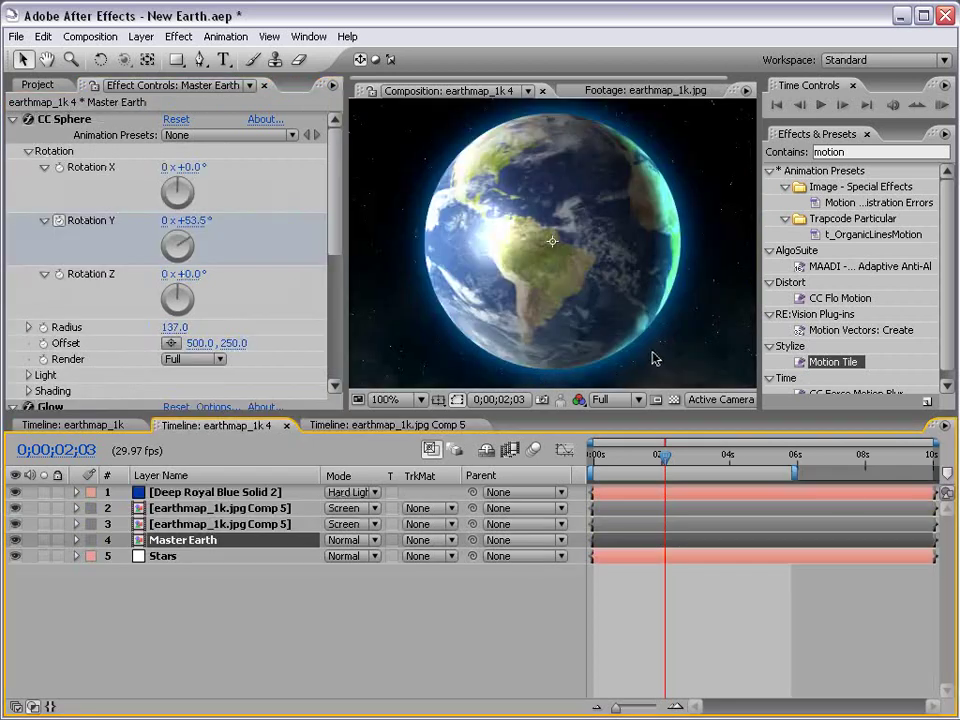
click(679, 460)
drag(679, 463, 641, 460)
click(370, 425)
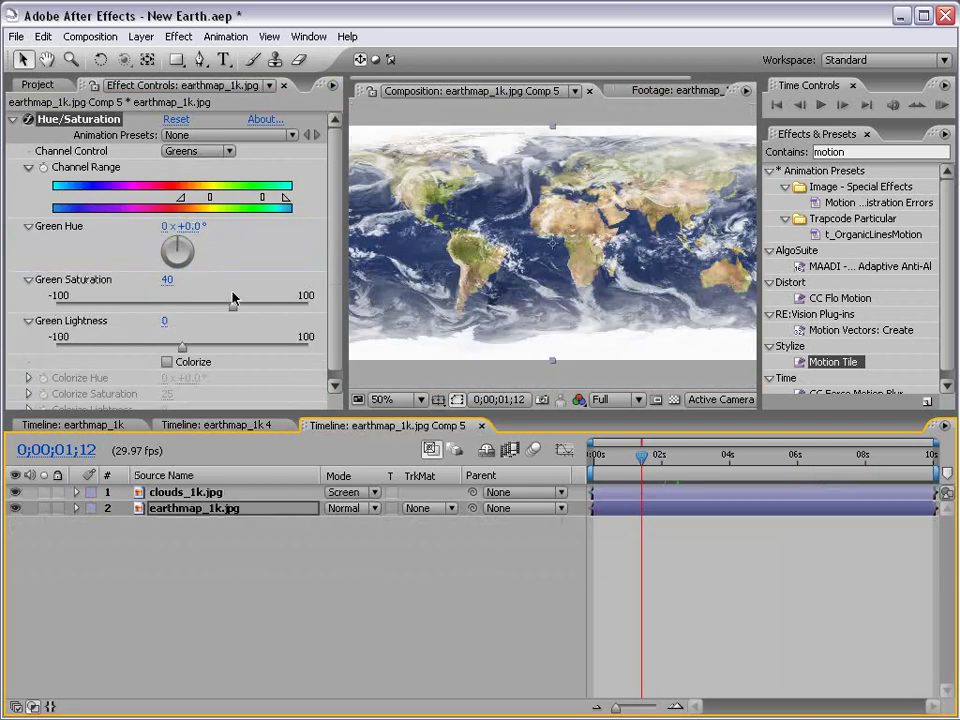
drag(230, 307, 198, 311)
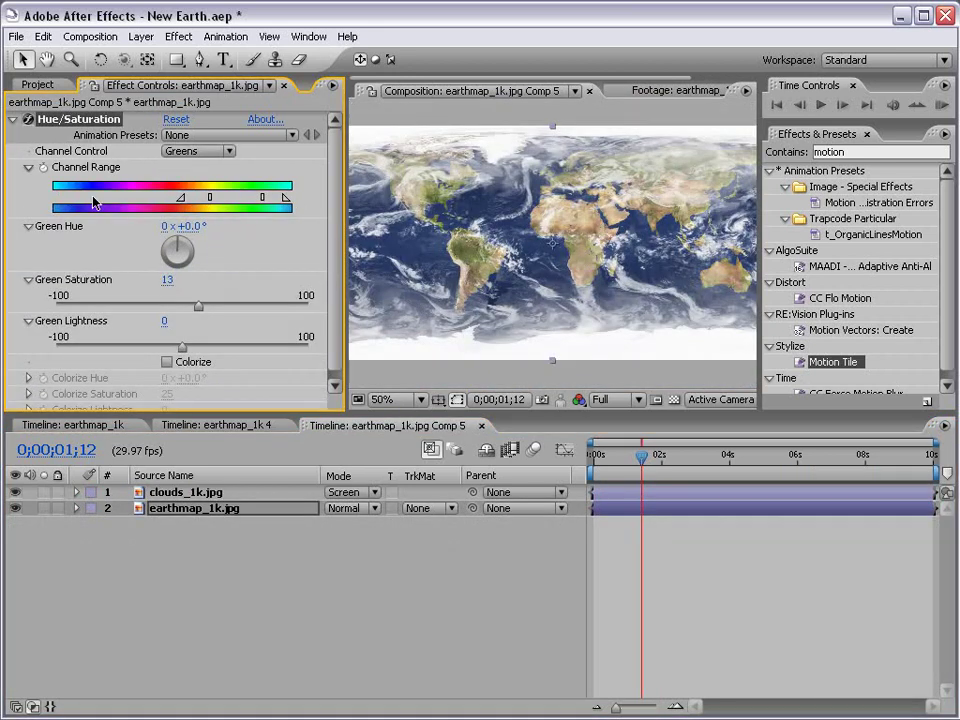
click(216, 425)
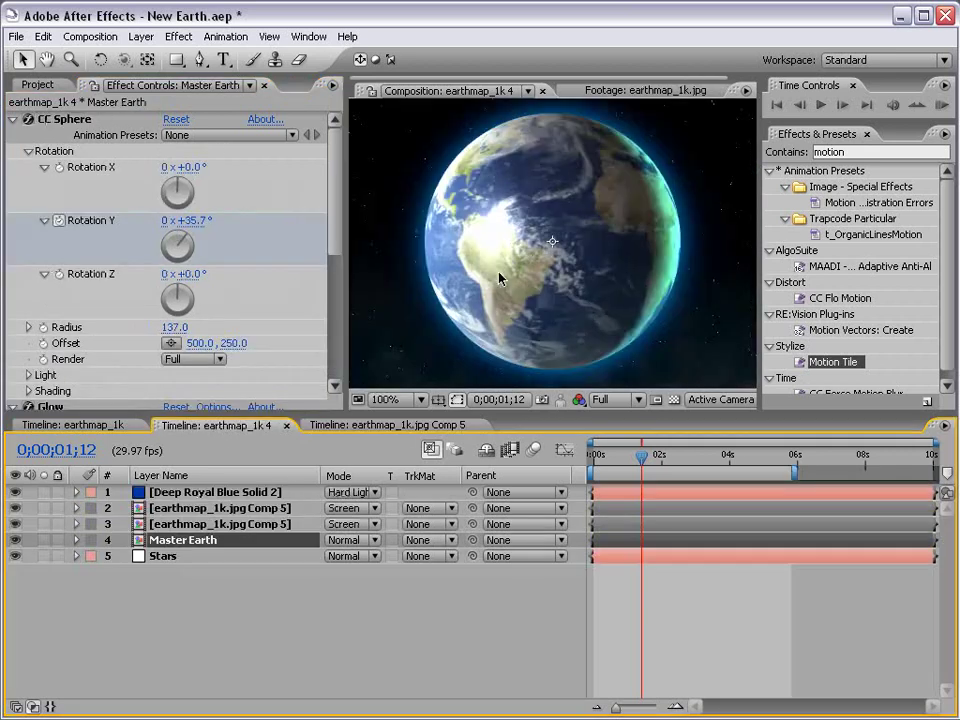
Step: Zoom the viewer to 50%, save New Earth.aep, and maximize the Composition panel
key(comma)
key(comma)
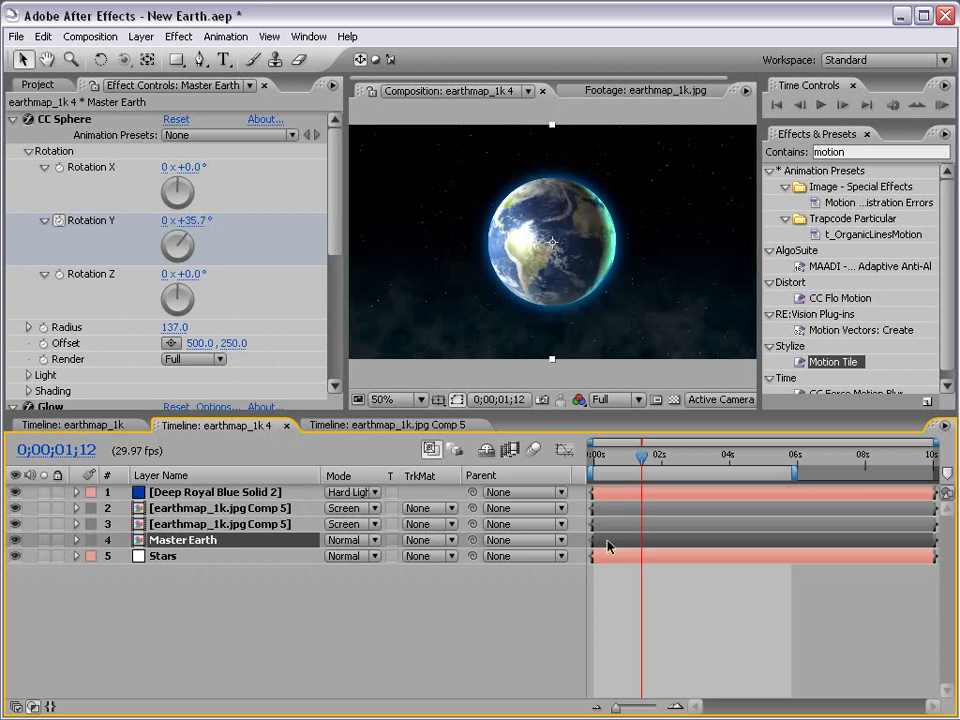
click(650, 580)
key(ctrl+s)
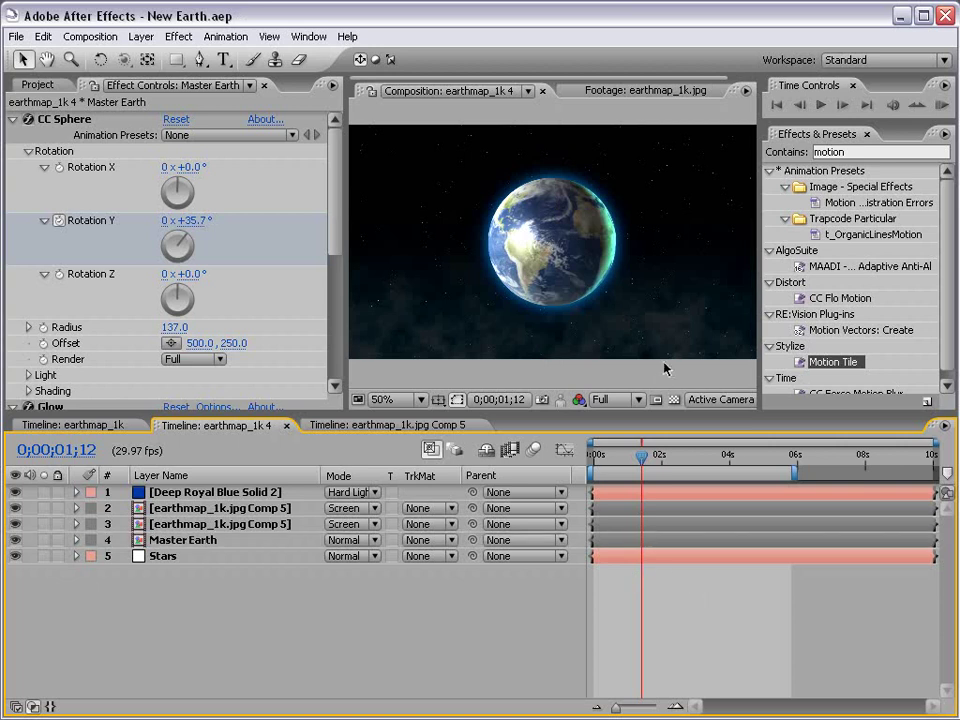
key(grave)
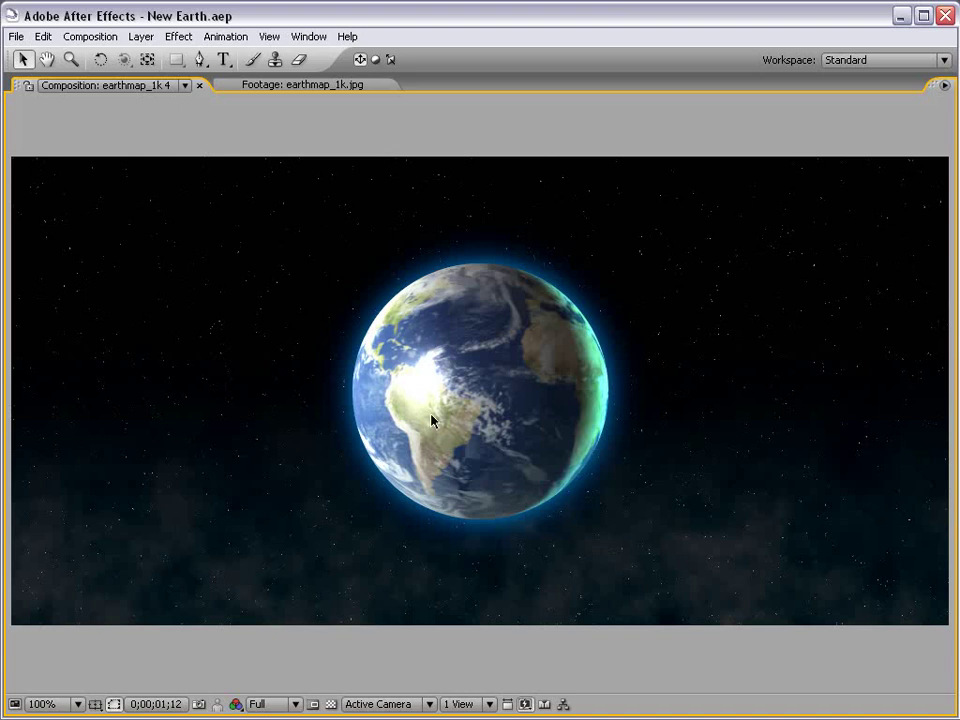
Step: Restore the panel layout and add a full-frame white (FFFFFF) solid, White Solid 6
key(grave)
click(141, 36)
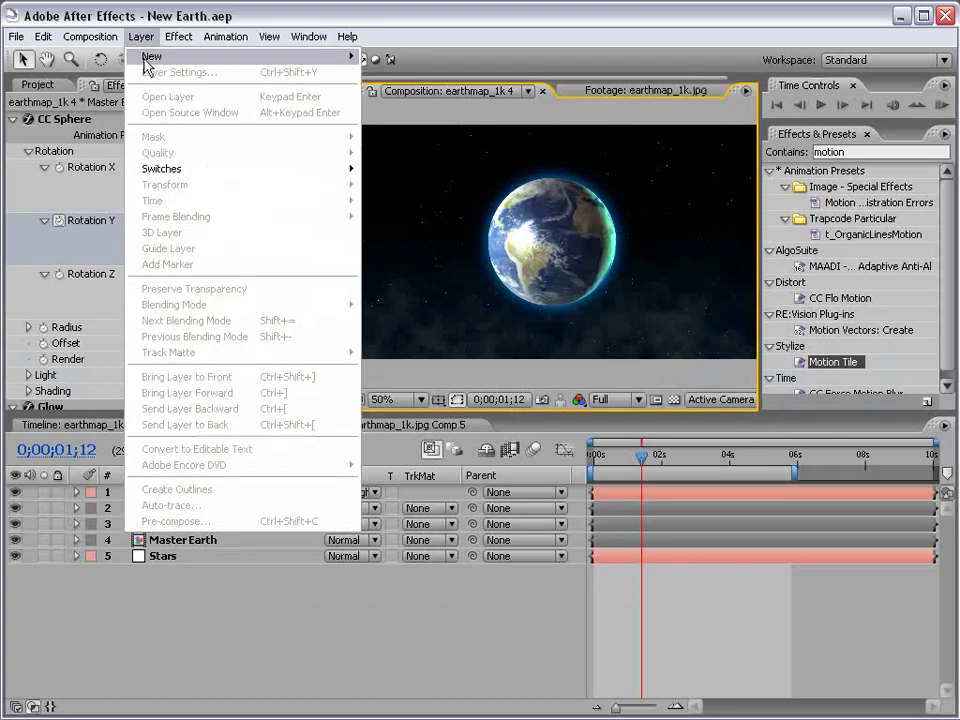
mouse_move(152, 57)
click(414, 72)
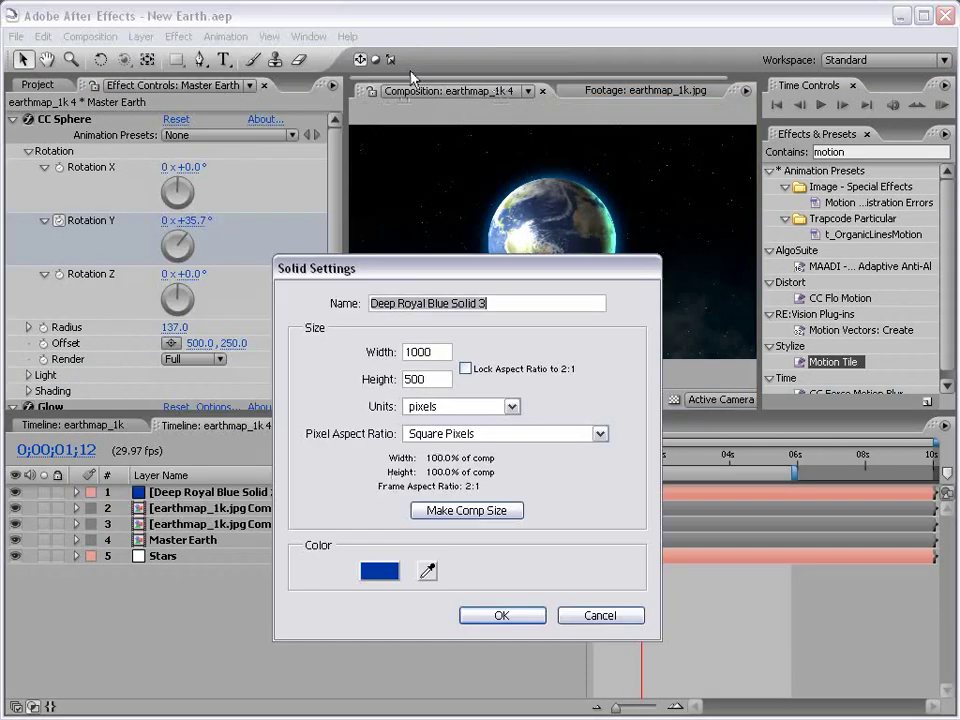
click(374, 570)
click(177, 312)
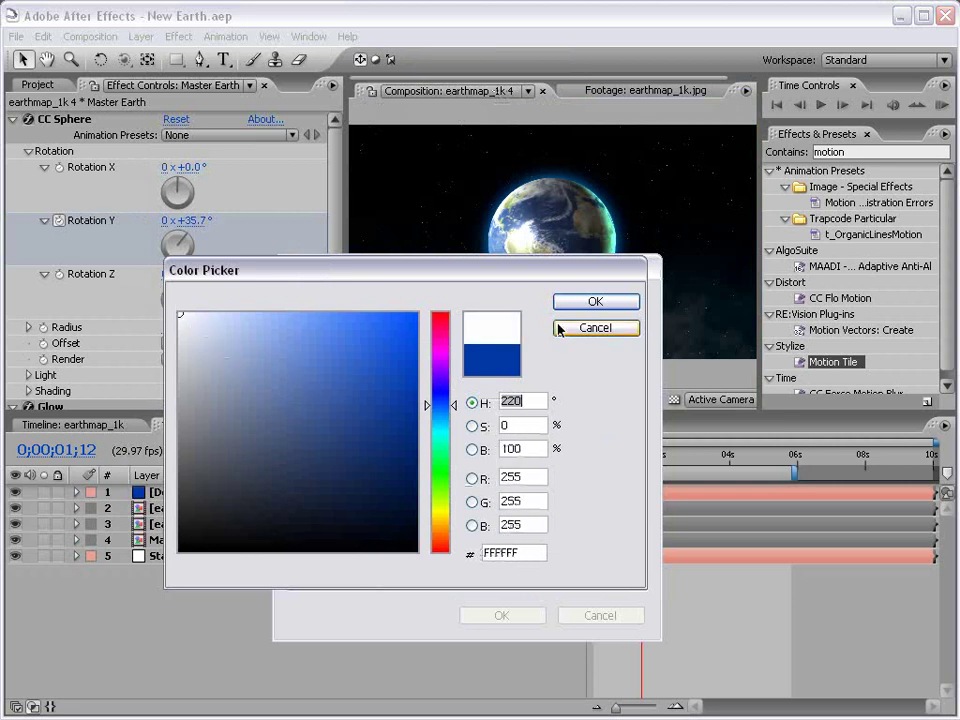
click(583, 301)
click(502, 615)
Step: Draw an elliptical mask on White Solid 6 over the globe, then deselect the layer
click(177, 61)
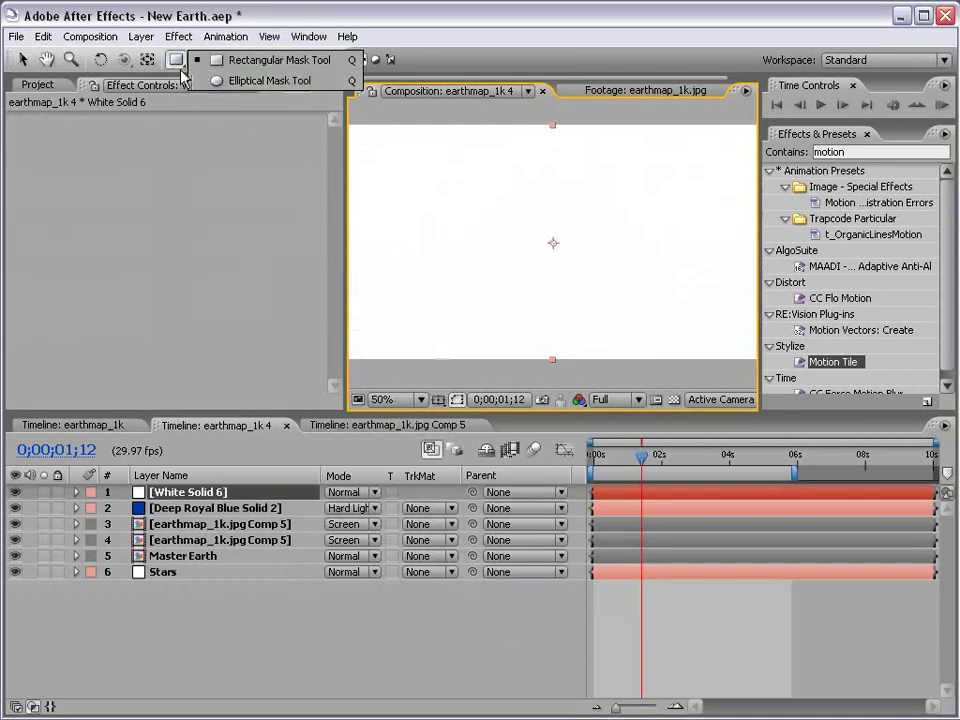
click(245, 80)
drag(550, 200, 621, 307)
key(v)
key(F2)
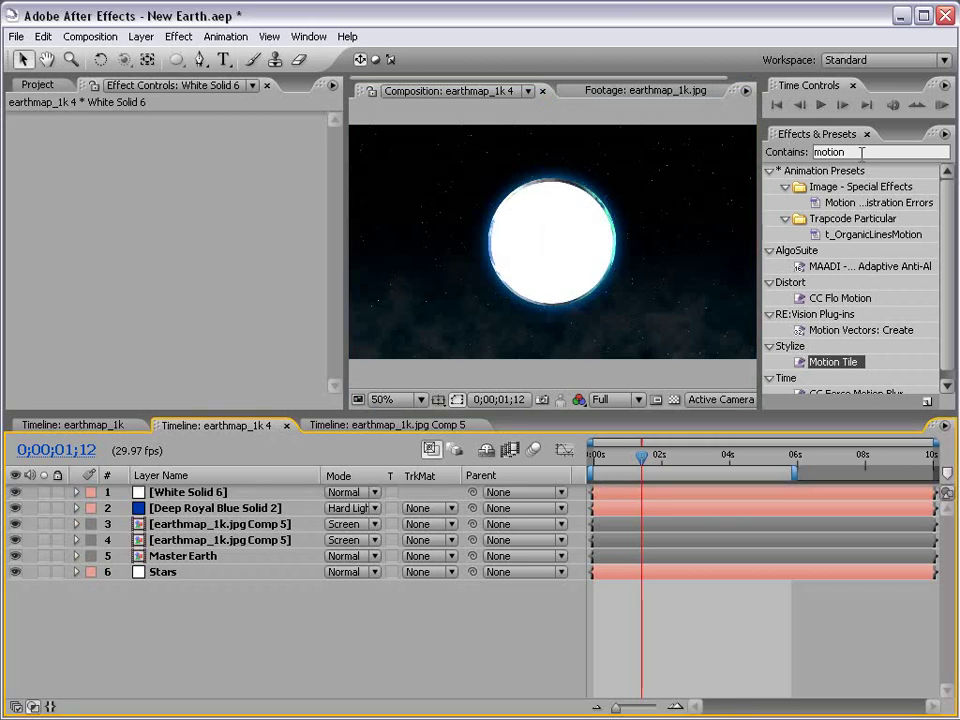
Step: Search 'glow' in Effects & Presets and apply Glow to White Solid 6
key(ctrl+5)
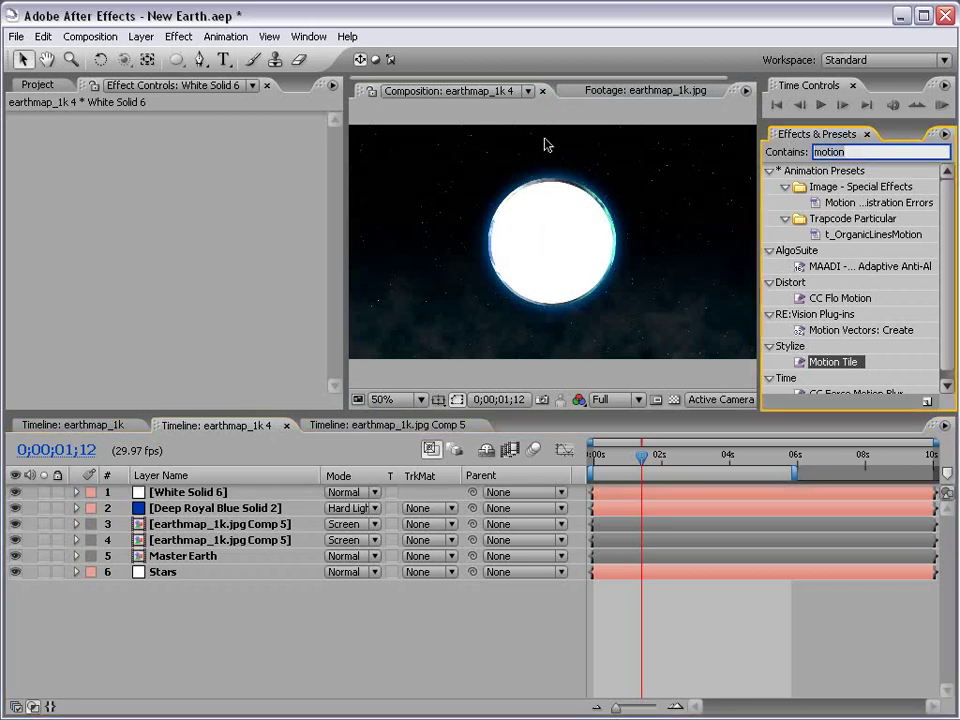
text(glow)
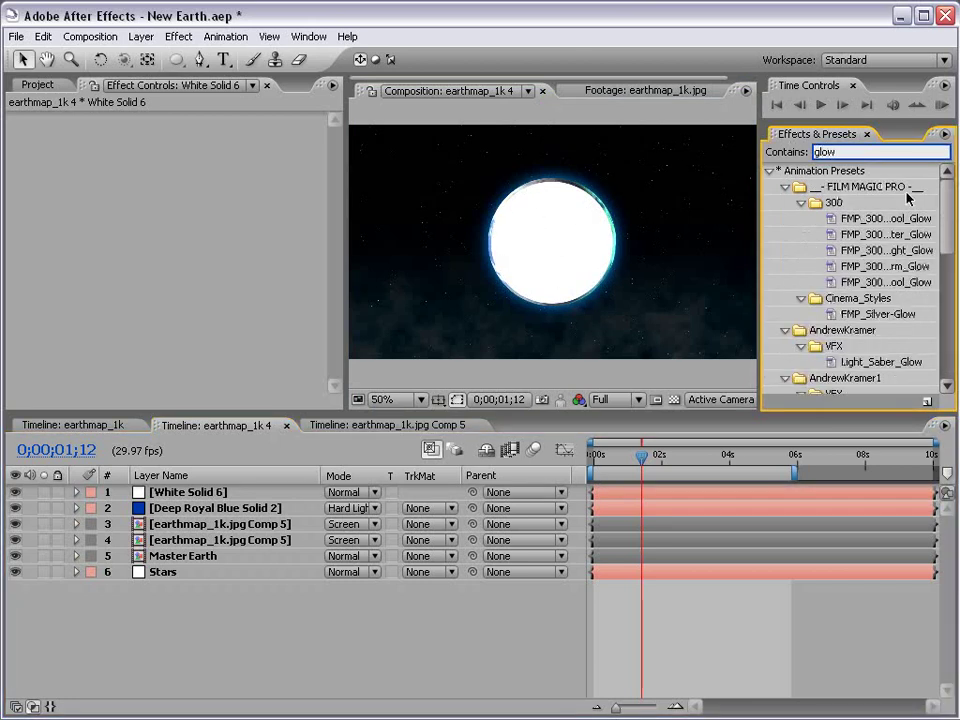
scroll(953, 290, down, 5)
scroll(953, 290, down, 1)
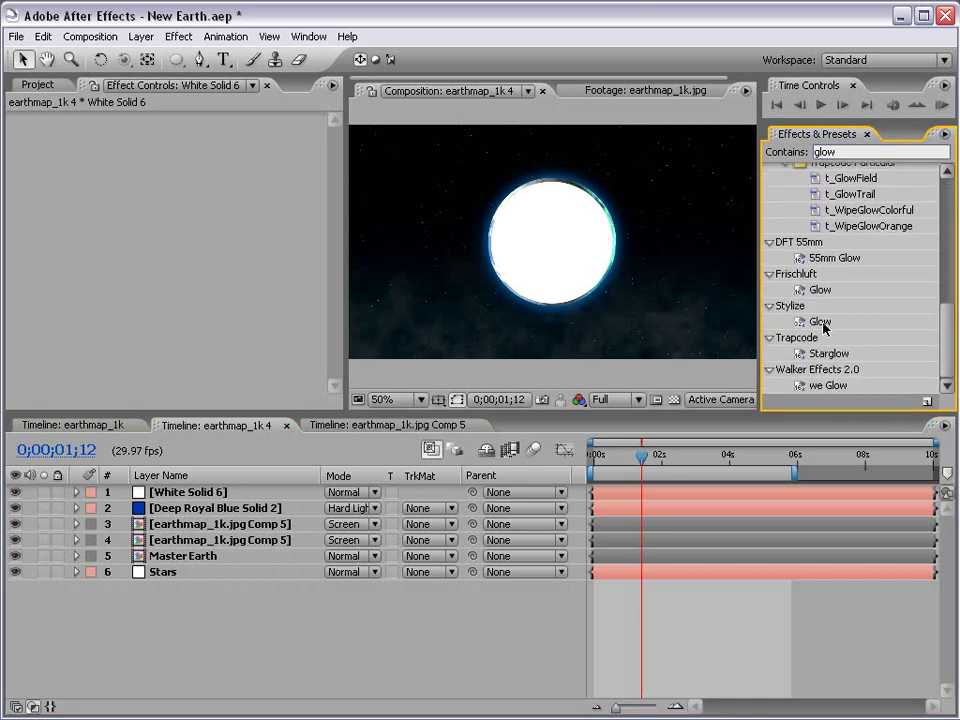
drag(821, 322, 564, 240)
Step: Set Glow to use the Alpha Channel, composite On Top, with an orange Color B
click(197, 152)
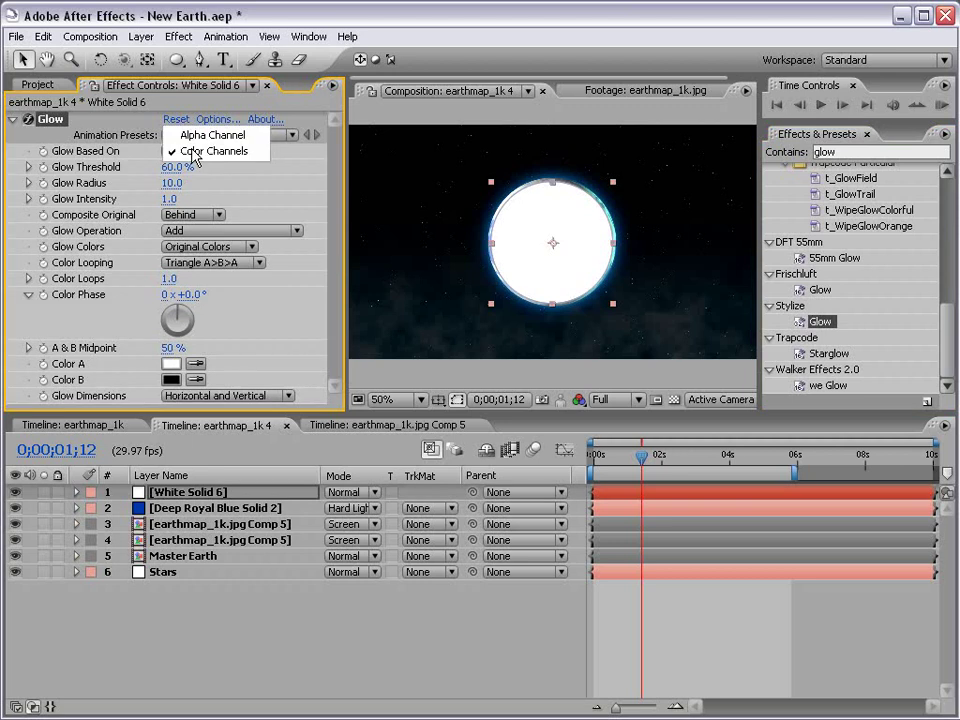
click(200, 134)
click(200, 215)
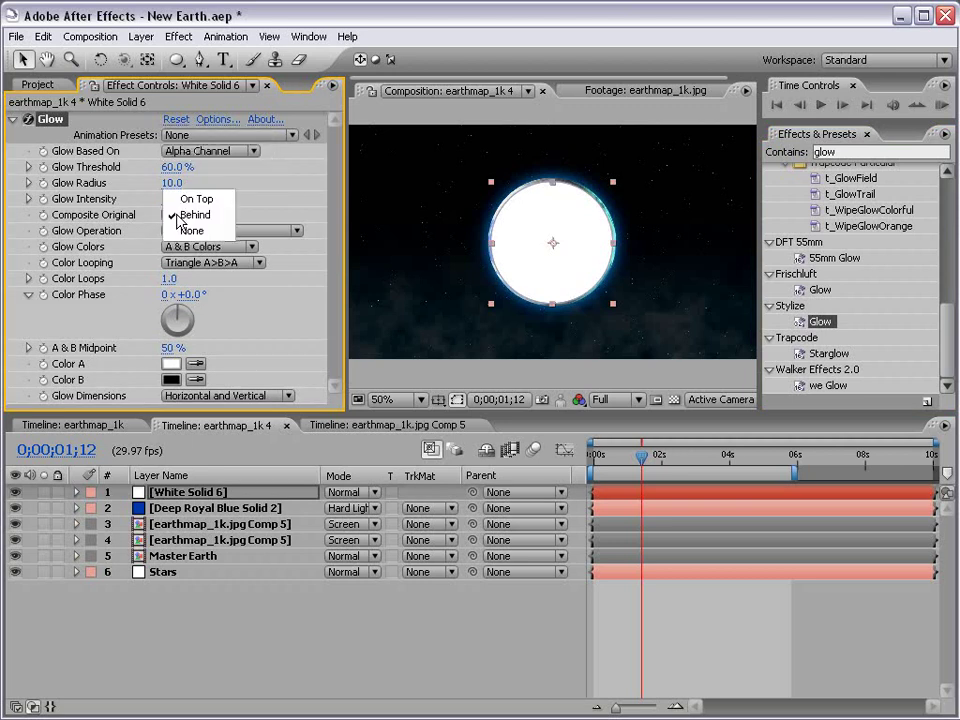
click(206, 198)
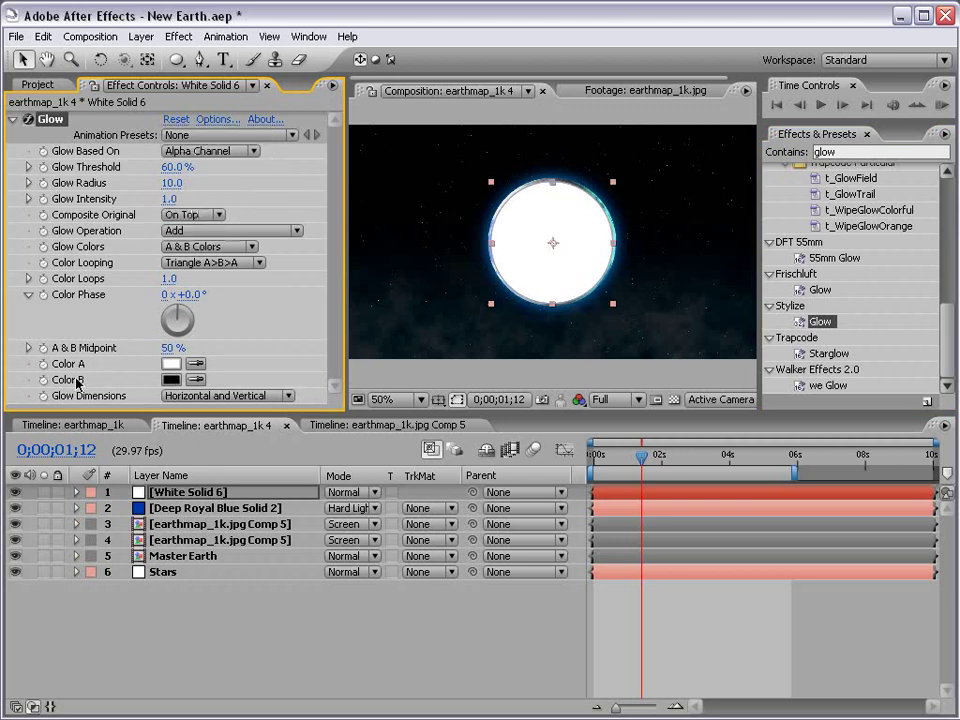
click(171, 380)
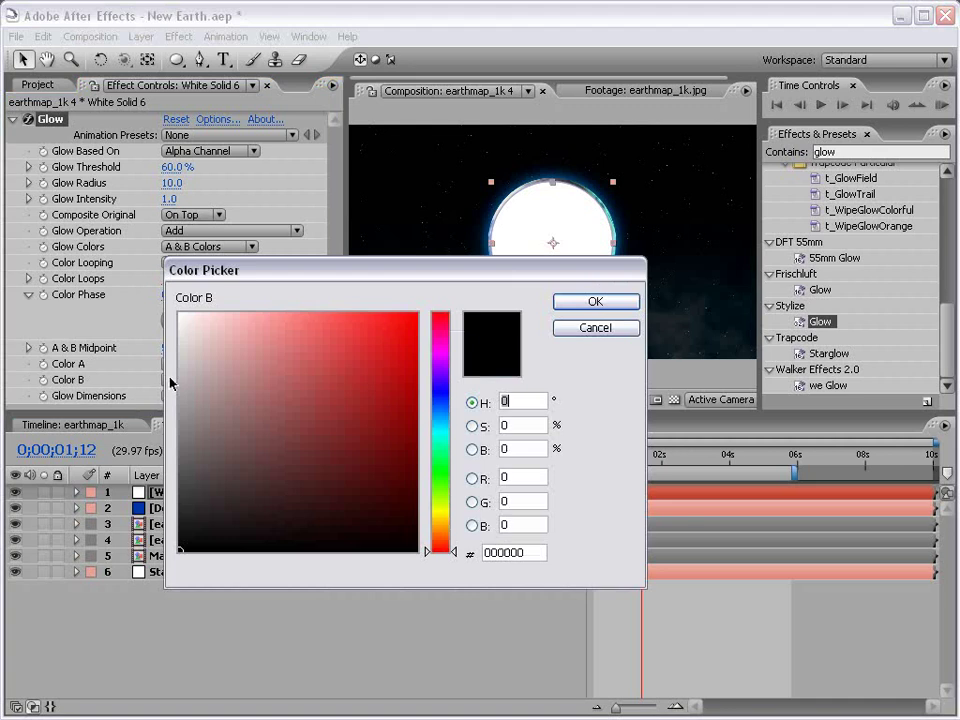
click(438, 525)
click(384, 384)
click(418, 313)
click(570, 303)
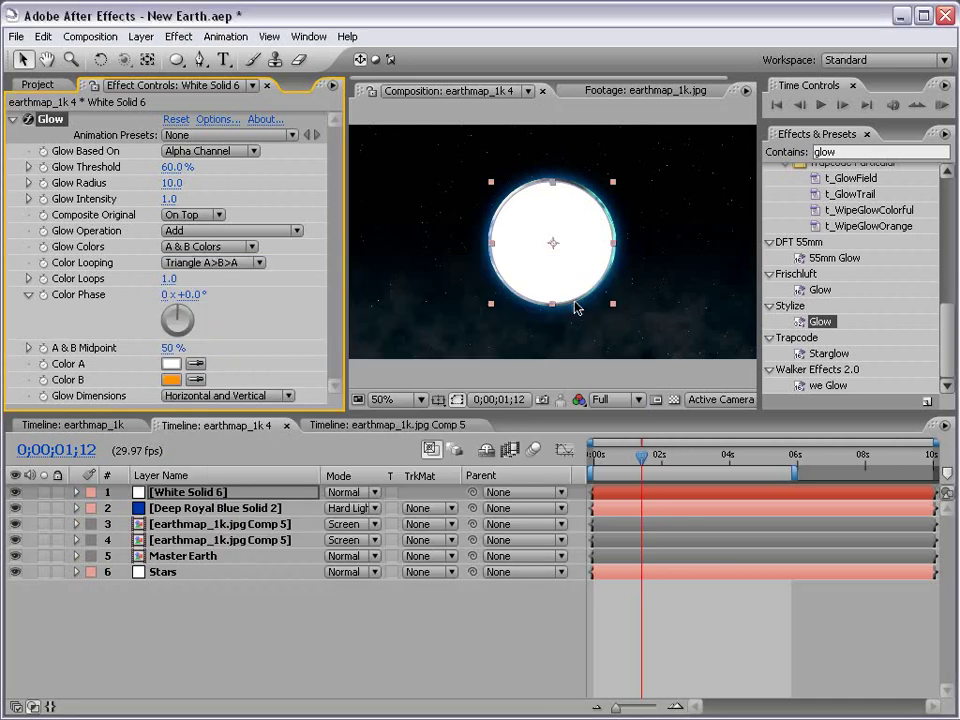
Step: Set Glow Intensity 1.9 and Radius 32, and move the layer just above Stars
drag(169, 199, 251, 200)
drag(169, 184, 190, 182)
drag(161, 494, 175, 564)
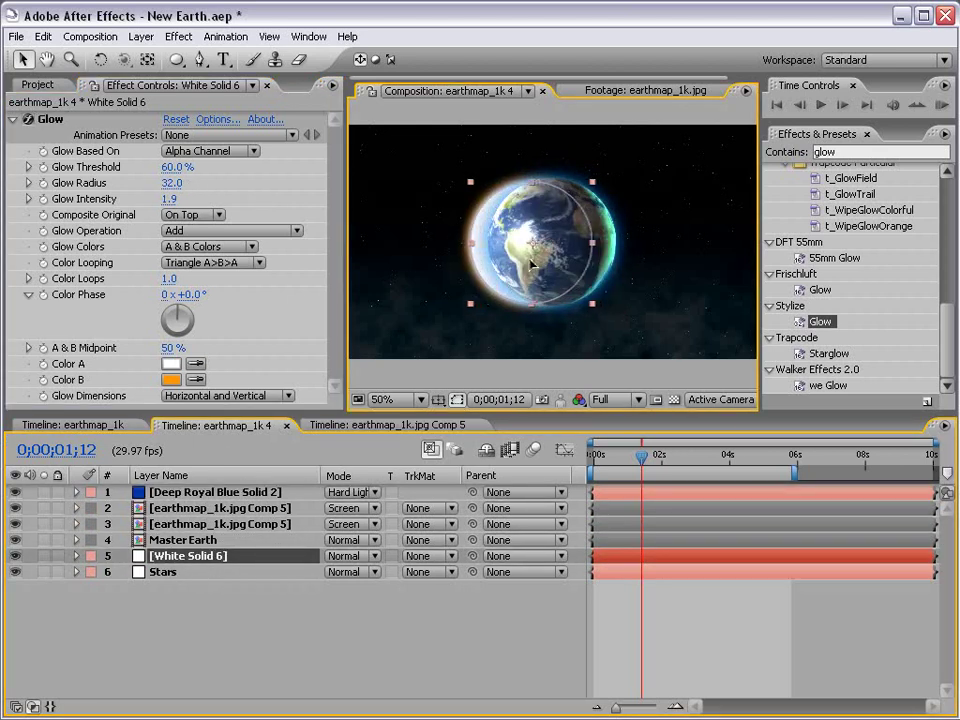
Step: On Master Earth, collapse CC Sphere and Glow, then add Hue/Saturation with Master Lightness -100
click(193, 541)
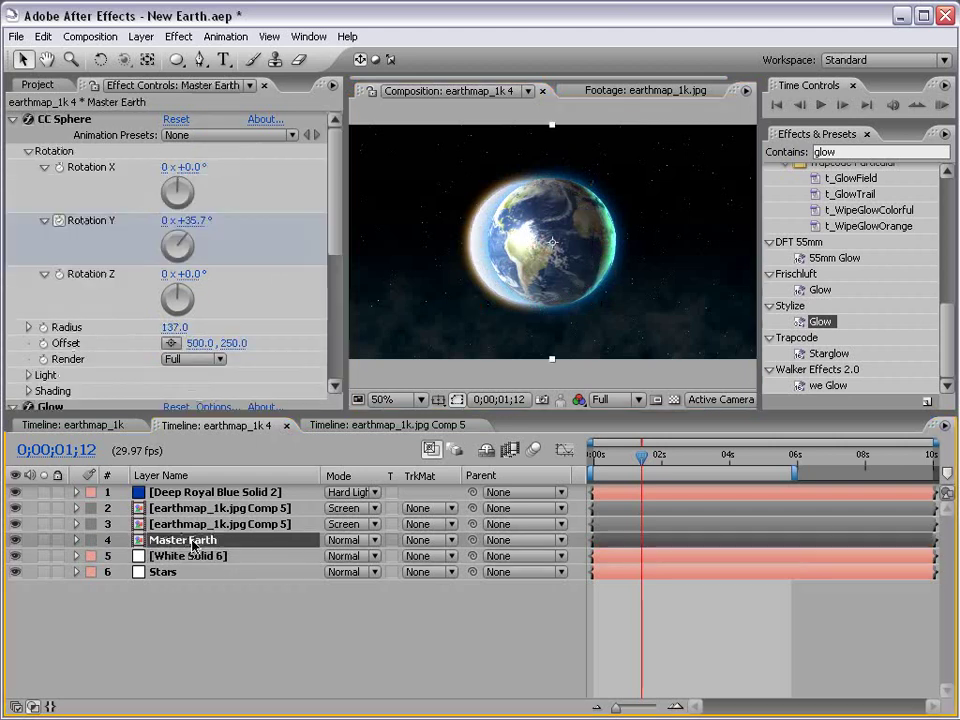
click(13, 119)
click(12, 135)
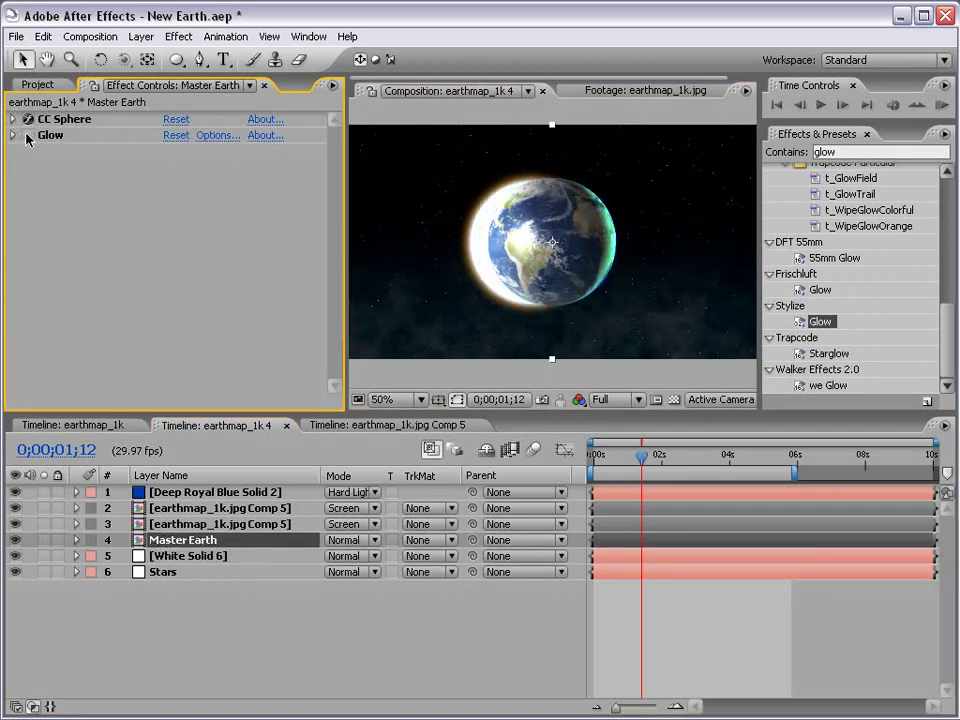
click(180, 36)
mouse_move(240, 226)
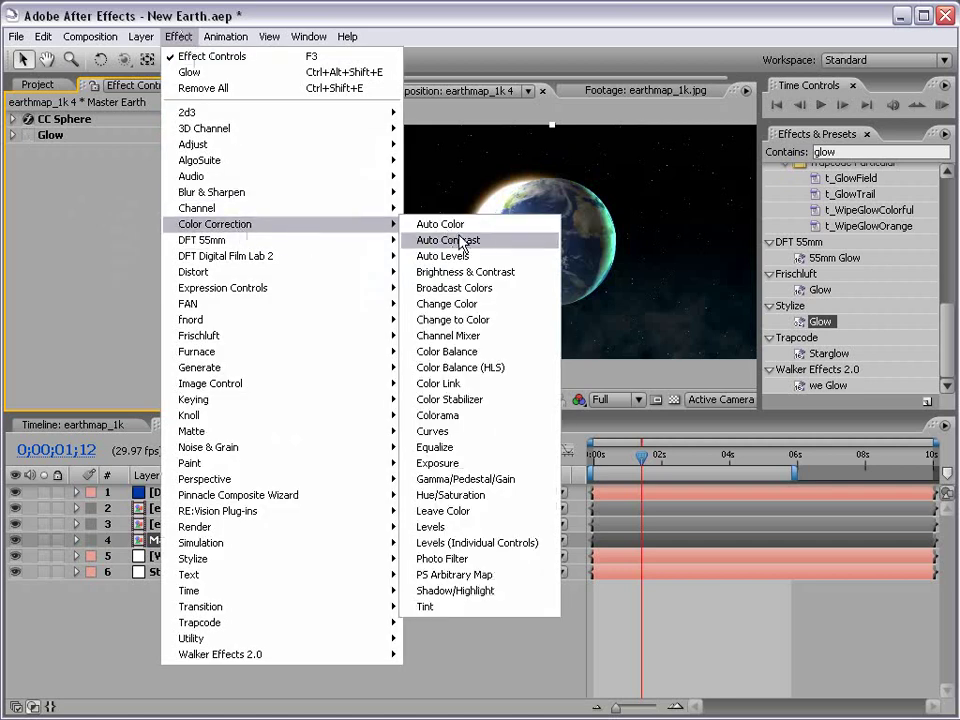
click(452, 491)
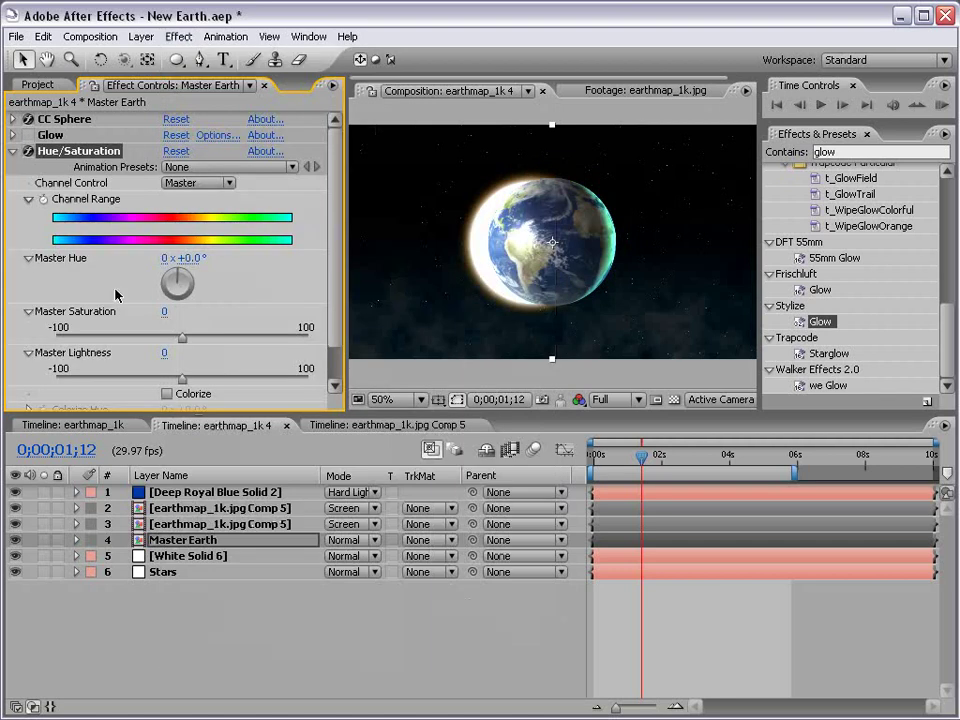
scroll(252, 268, down, 1)
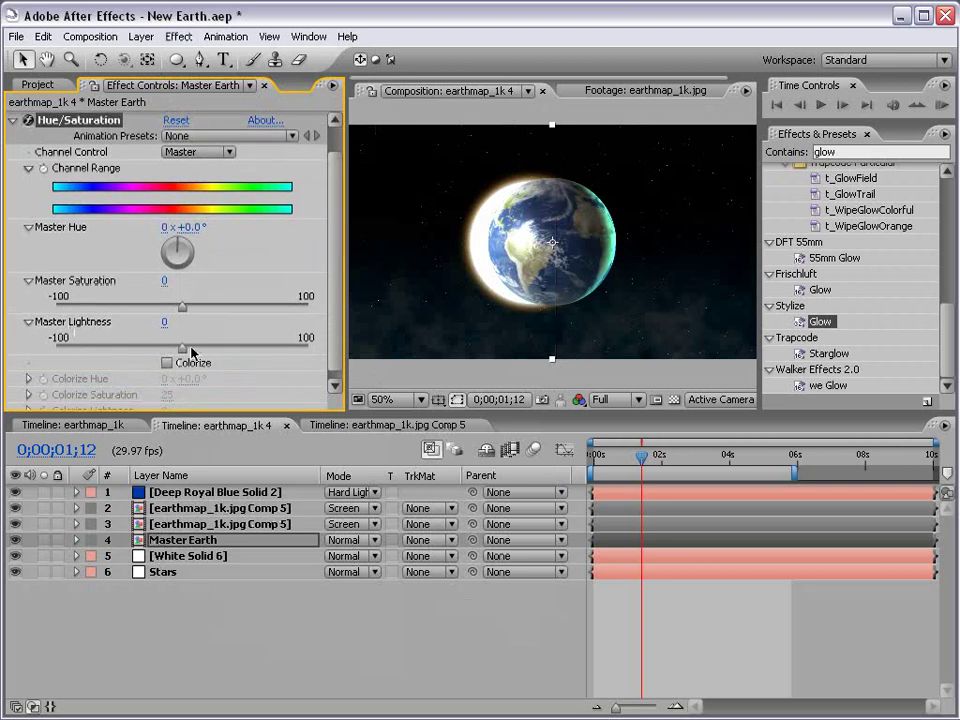
drag(182, 349, 35, 355)
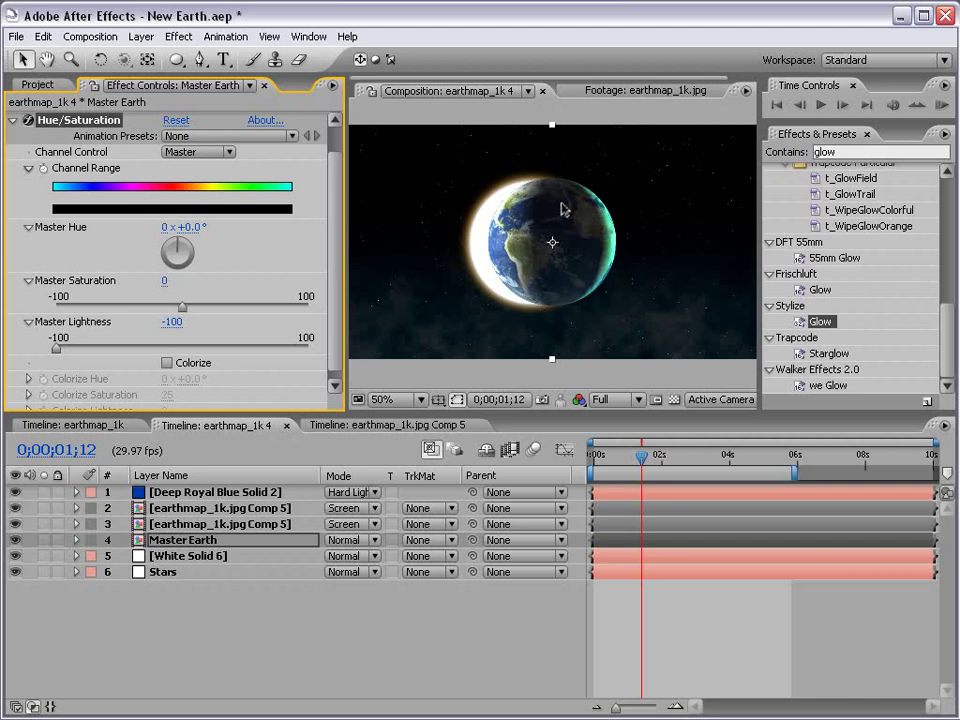
Step: On layer 2's CC Sphere, enlarge the radius to 200 and raise the light height
click(190, 509)
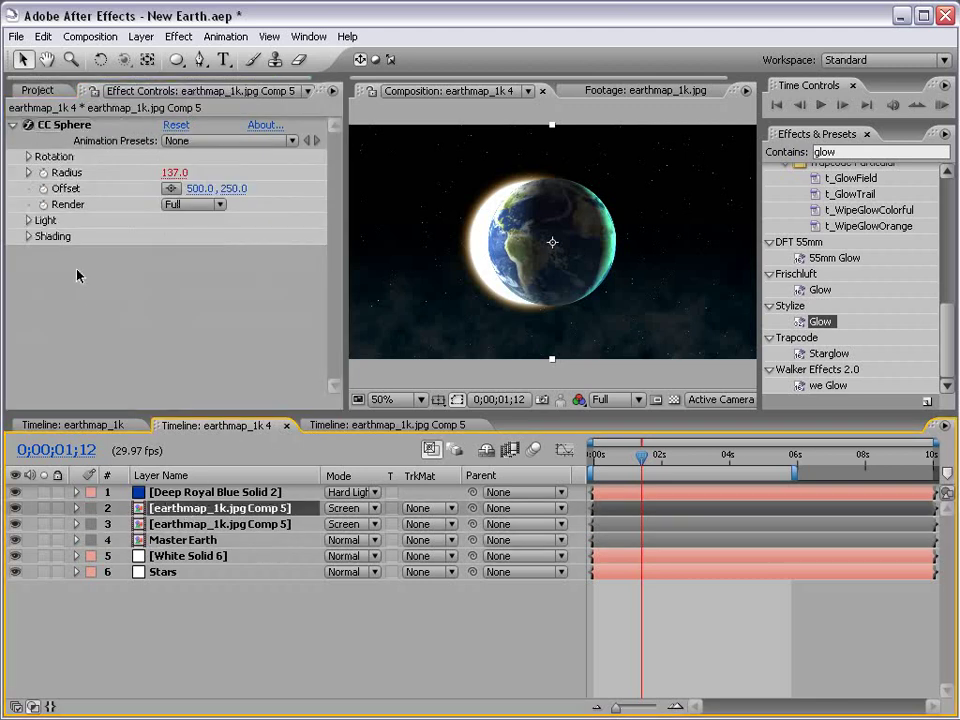
click(28, 222)
drag(175, 172, 200, 172)
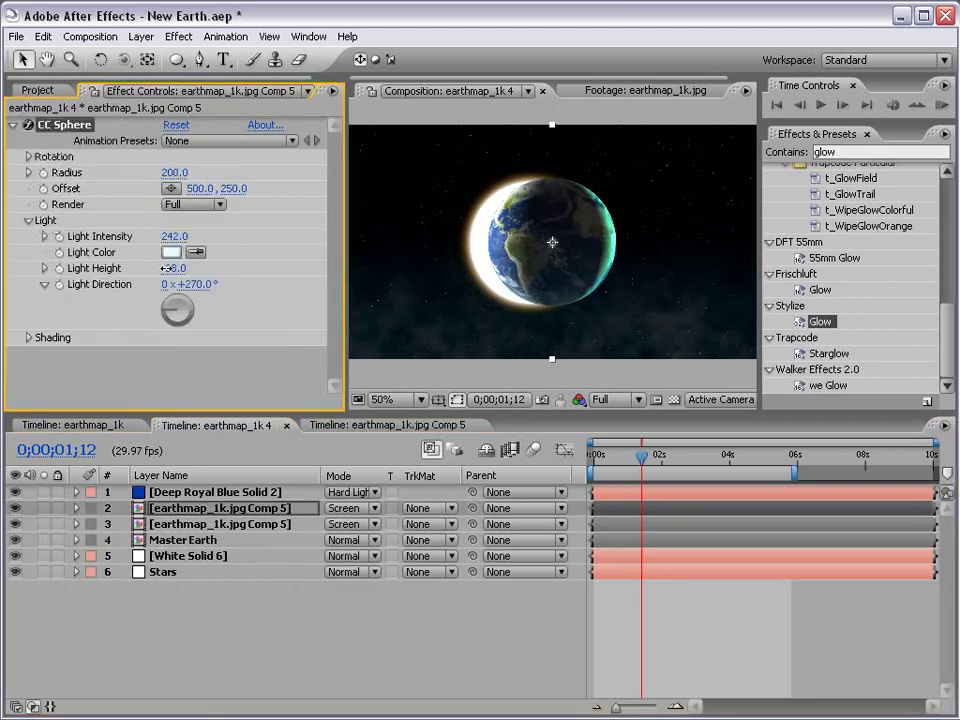
drag(172, 268, 120, 268)
Step: Lower the third-layer earthmap_1k.jpg Comp 5 opacity to 49%
click(250, 524)
key(t)
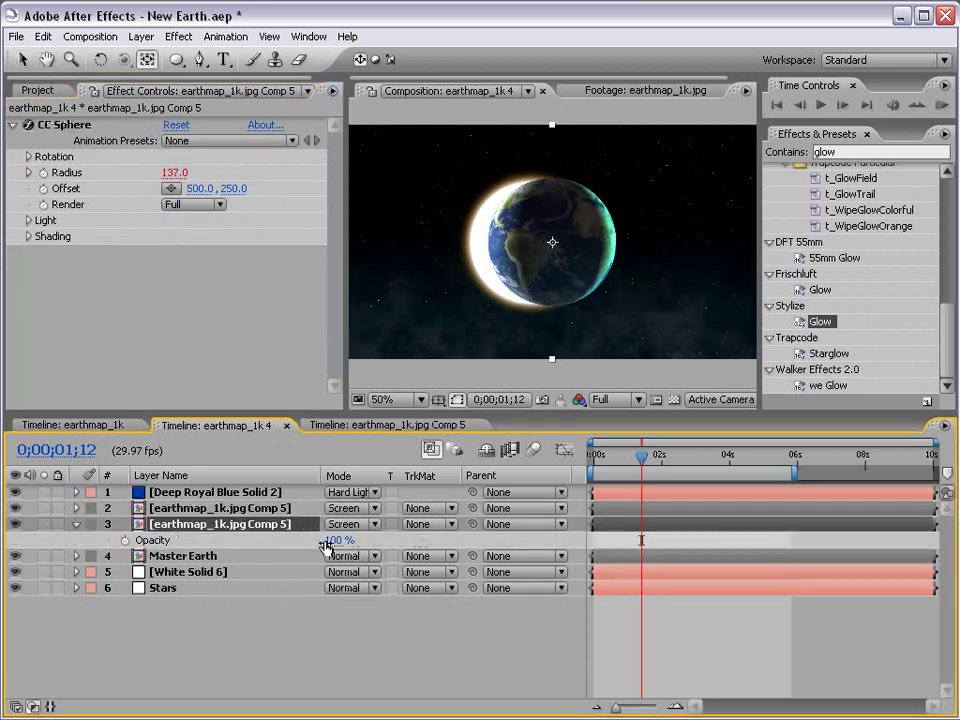
drag(336, 540, 291, 545)
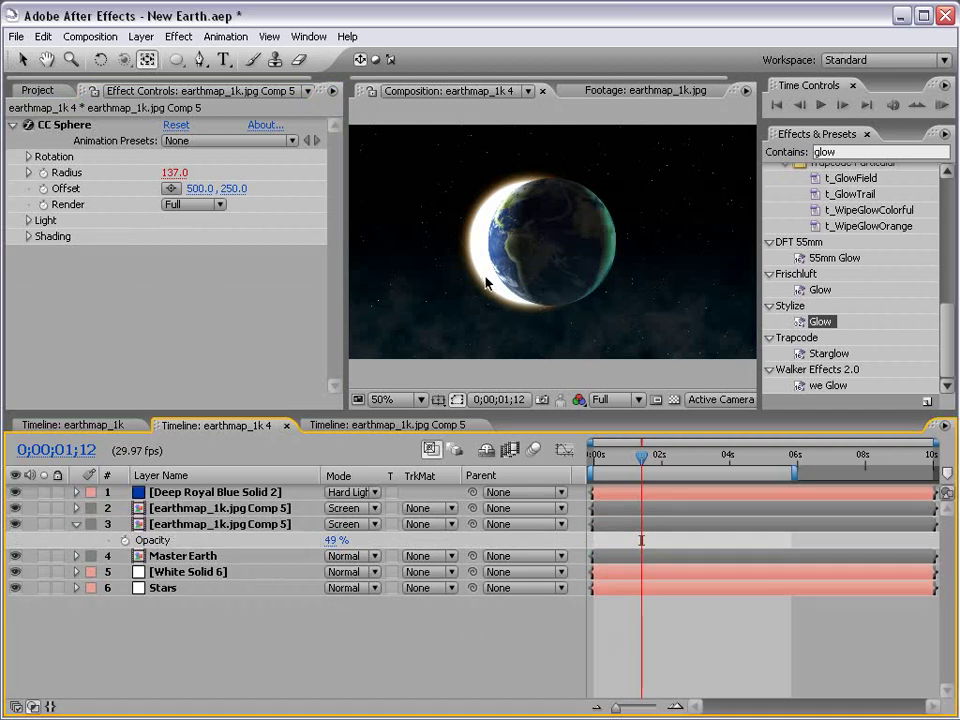
Step: Create a new black solid layer, Black Solid 5
key(v)
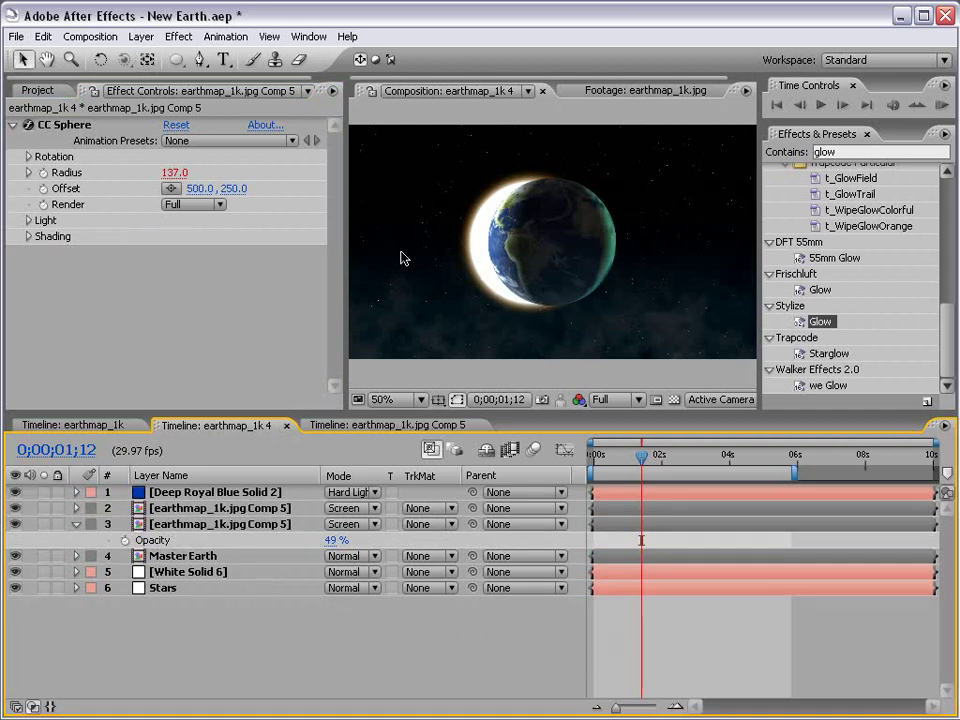
click(141, 36)
mouse_move(230, 56)
click(386, 71)
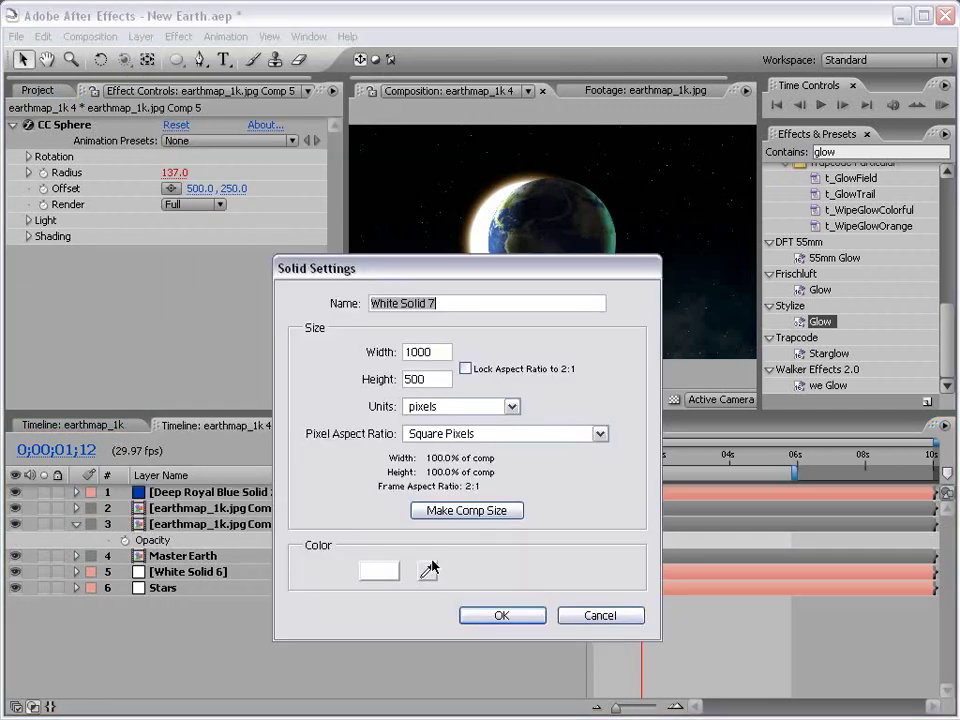
click(380, 570)
drag(395, 535, 476, 561)
click(592, 303)
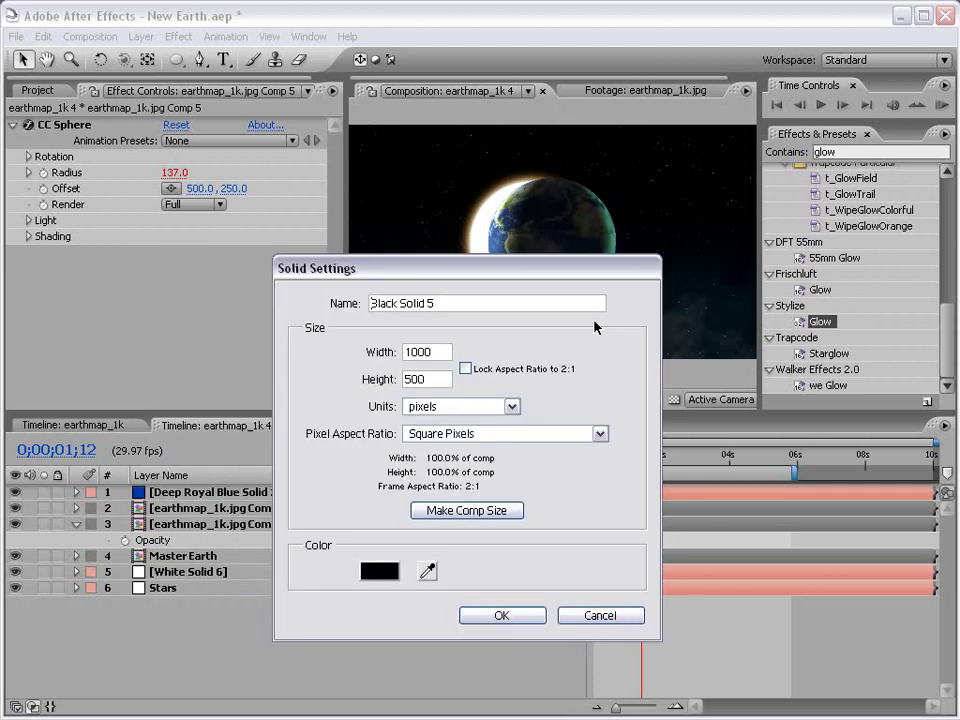
click(500, 616)
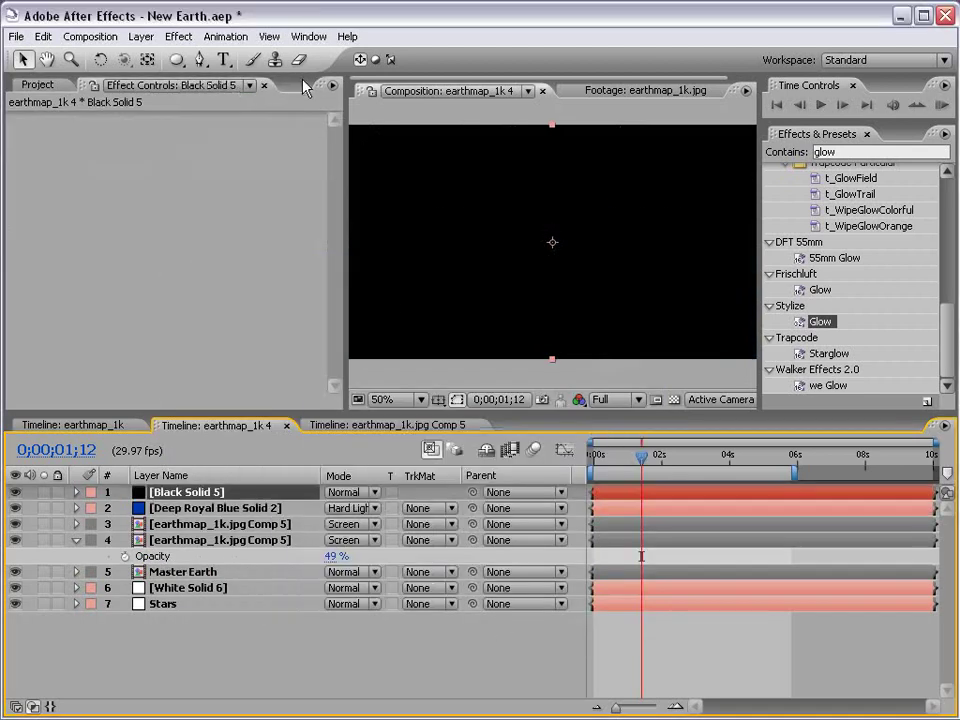
Step: Search 'lens', apply Lens Flare to the black solid and set Lens Type to 105mm Prime
click(846, 152)
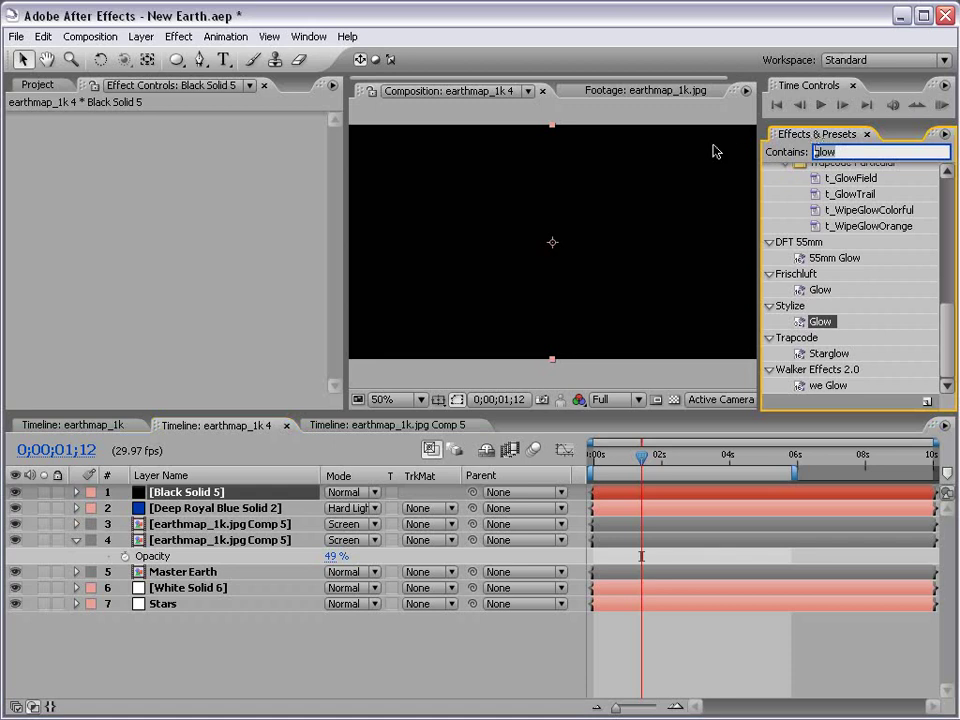
text(lens)
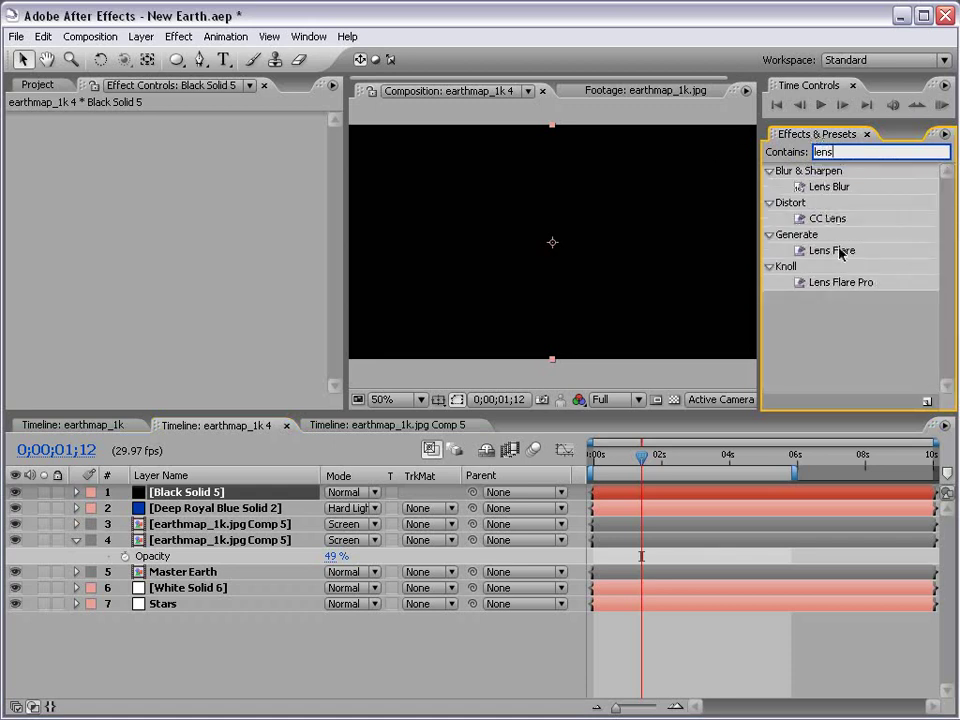
drag(838, 250, 558, 244)
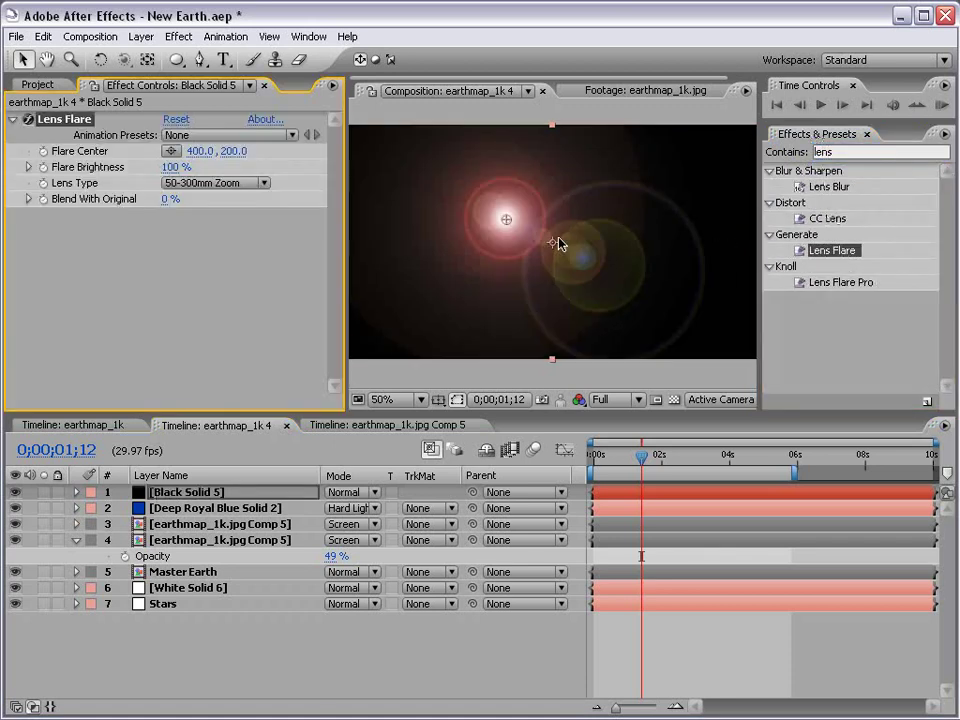
click(213, 183)
click(210, 220)
Step: Apply Curves to Black Solid 5 and raise the Red curve to boost red in the flare
click(179, 38)
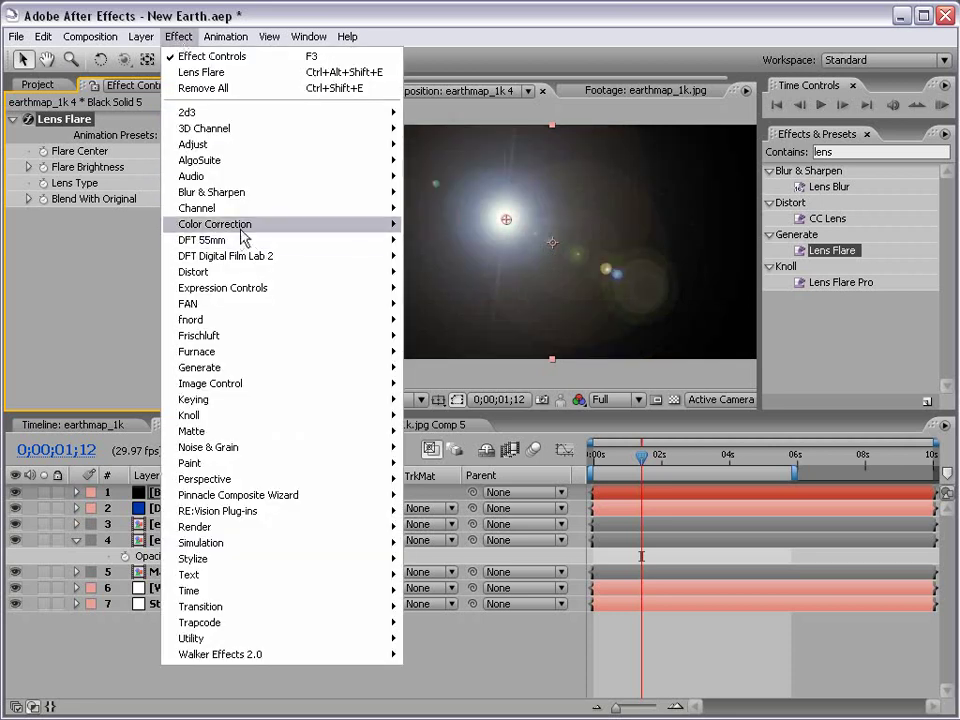
mouse_move(242, 228)
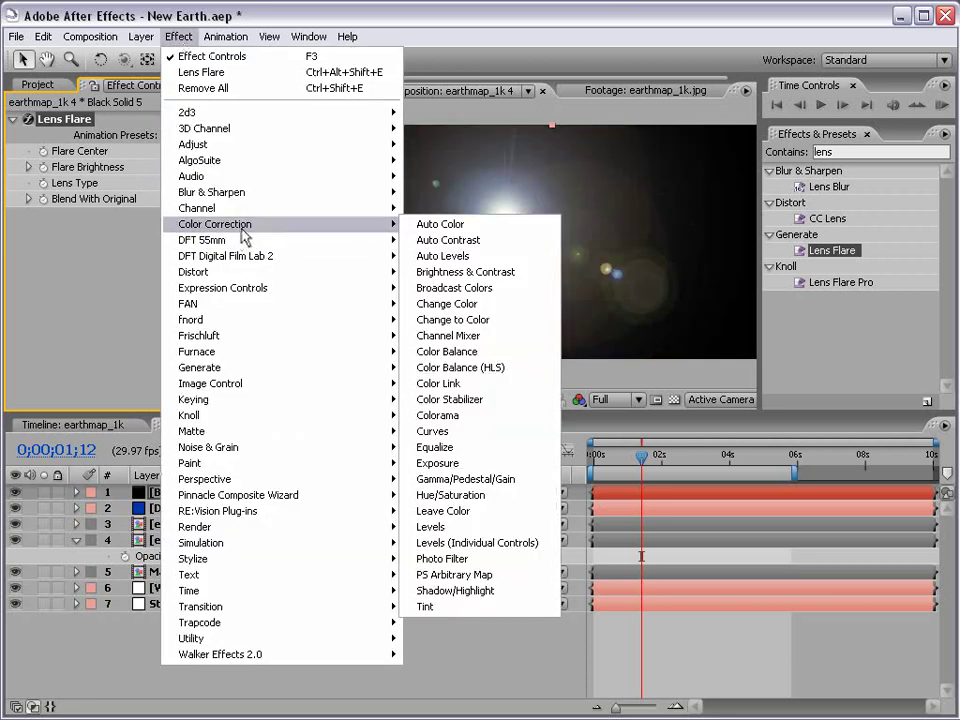
click(436, 437)
click(188, 200)
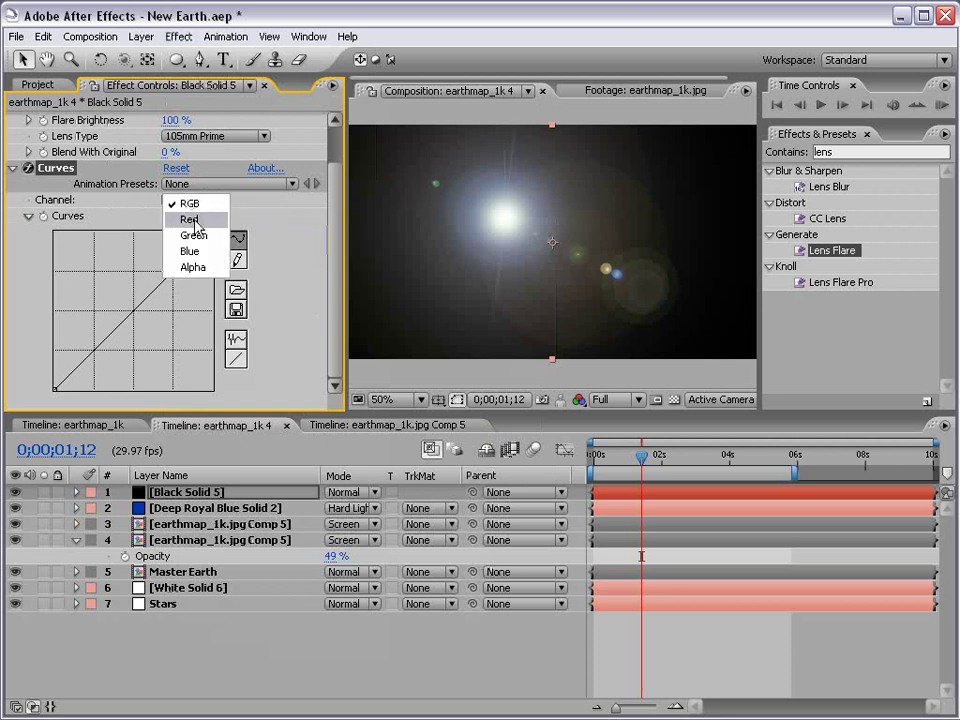
click(193, 220)
drag(134, 311, 163, 329)
Step: Adjust the Blue channel curve and lift the Green curve to warm the flare
click(190, 200)
click(190, 233)
click(178, 200)
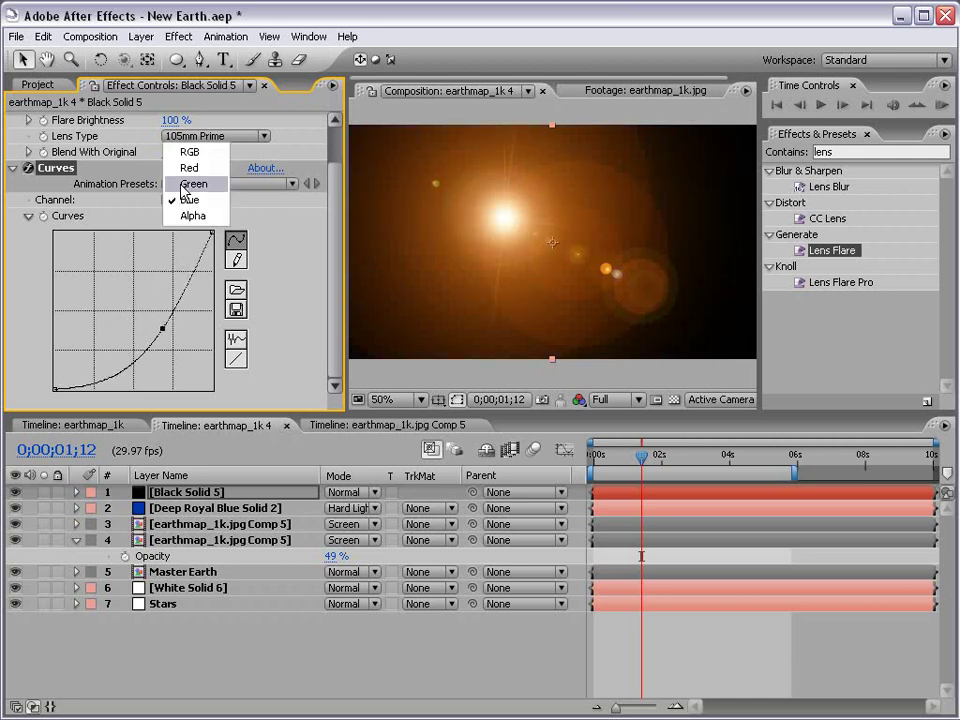
click(193, 184)
drag(129, 306, 127, 303)
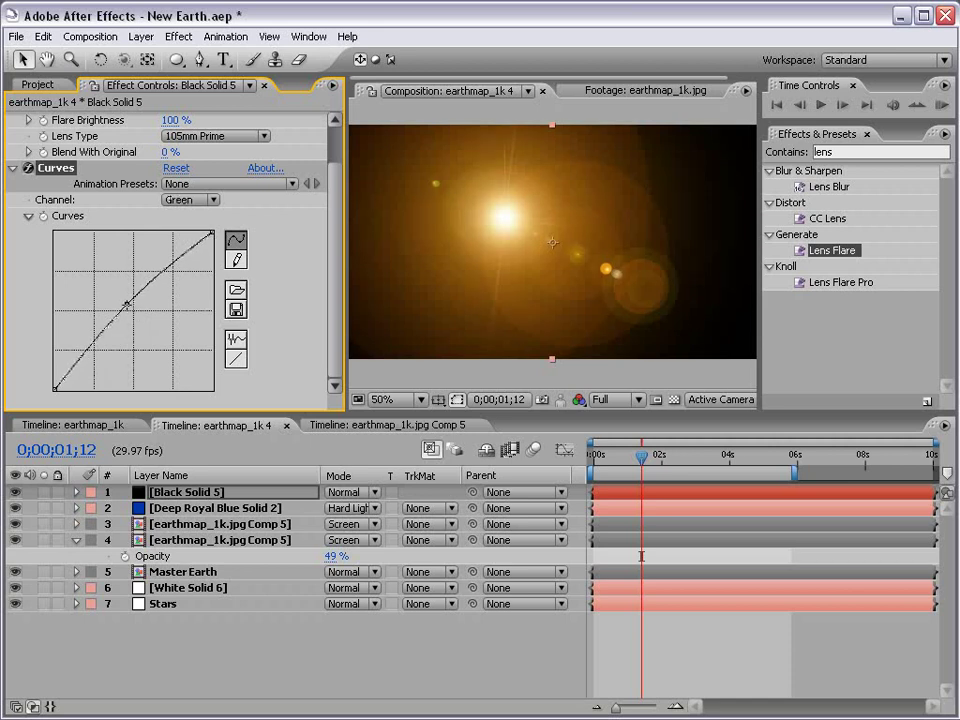
Step: Bow the combined RGB curve downward to darken the flare layer overall
click(188, 199)
click(189, 167)
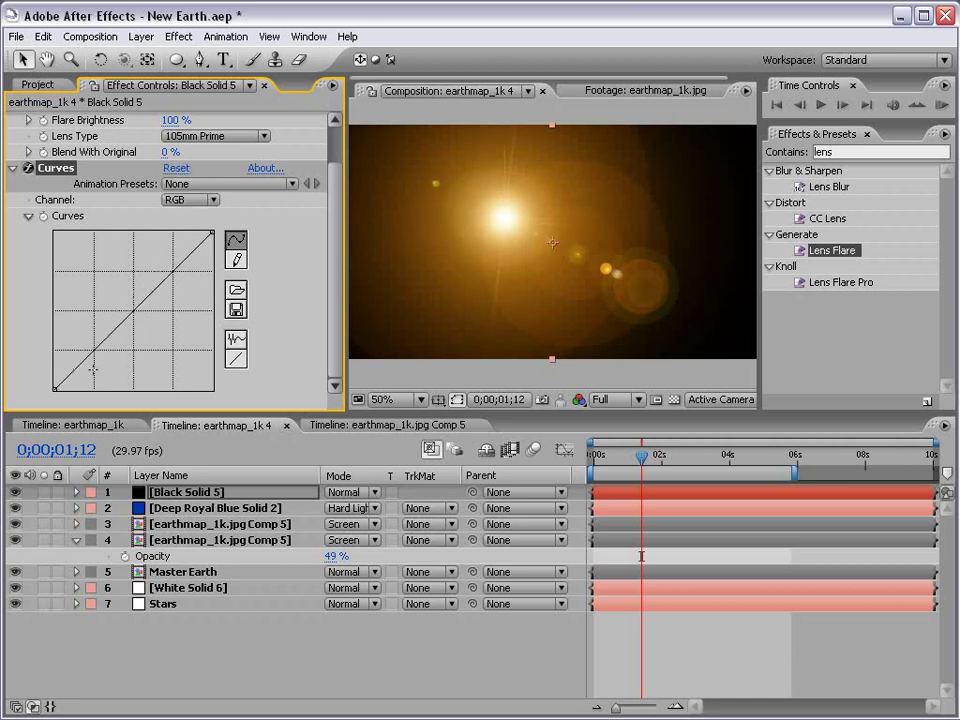
drag(68, 374, 104, 376)
scroll(544, 313, down, 1)
scroll(556, 311, up, 1)
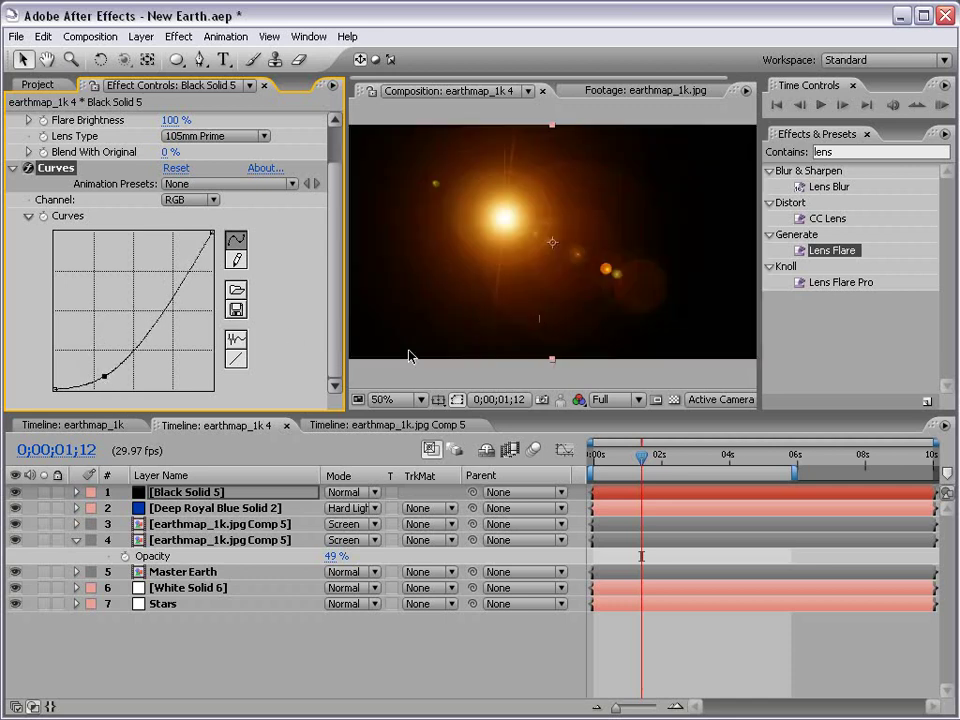
Step: Blend Black Solid 5 in Screen mode and move the Lens Flare centre onto the earth's lit edge
click(350, 492)
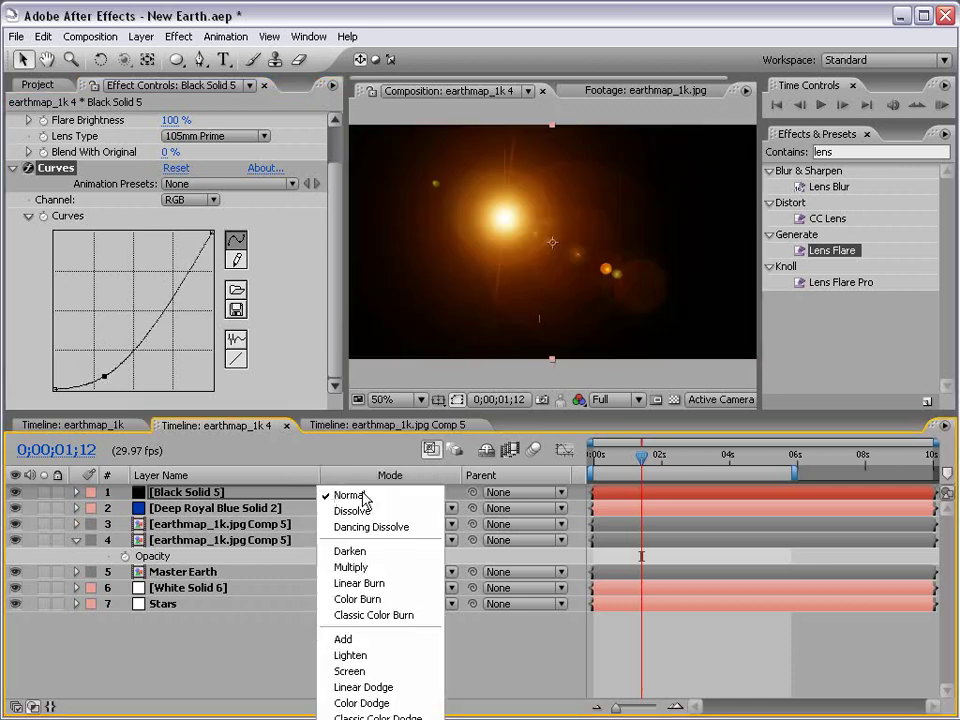
click(377, 675)
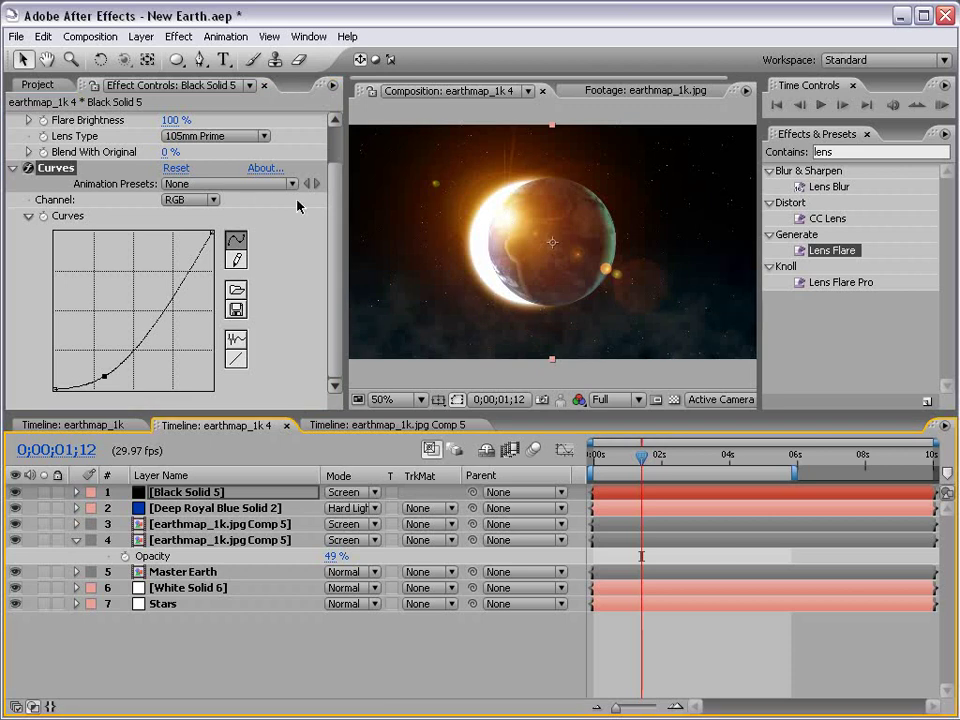
scroll(332, 253, up, 2)
click(72, 120)
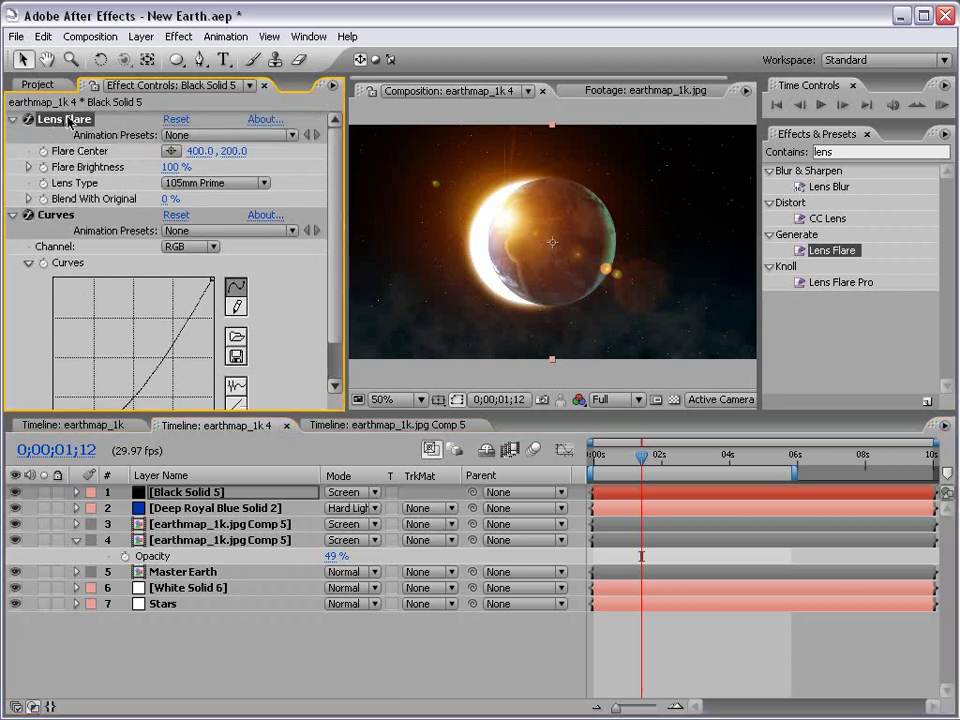
drag(506, 218, 486, 238)
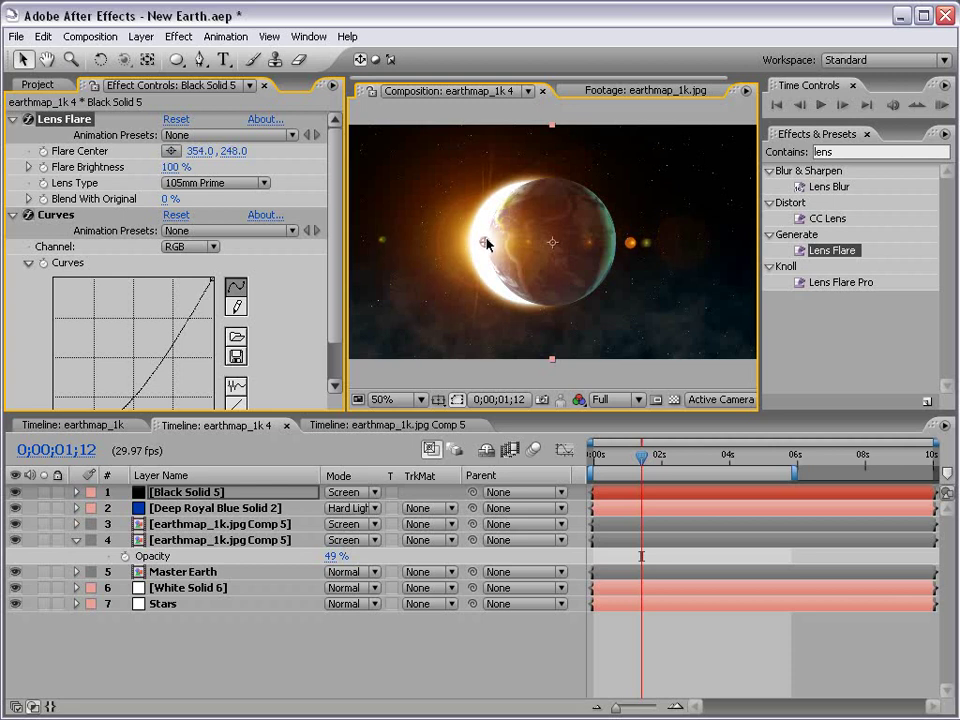
Step: Raise the Green curve further to make the flare more yellow
scroll(335, 341, down, 2)
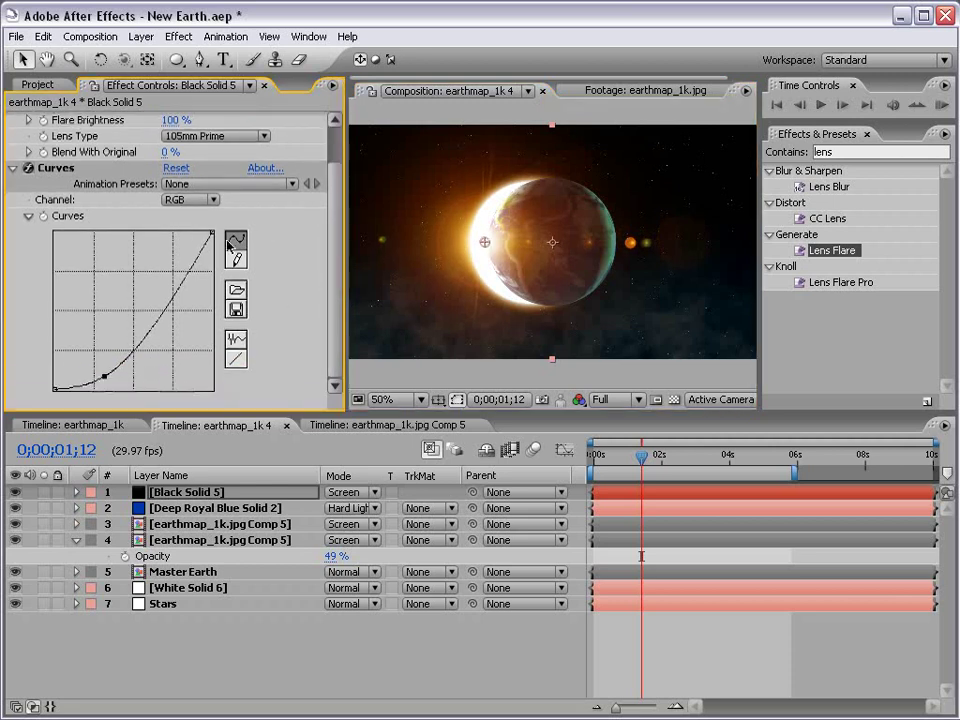
click(190, 199)
click(193, 234)
mouse_move(127, 303)
mouse_down()
mouse_move(111, 288)
mouse_move(123, 296)
mouse_up()
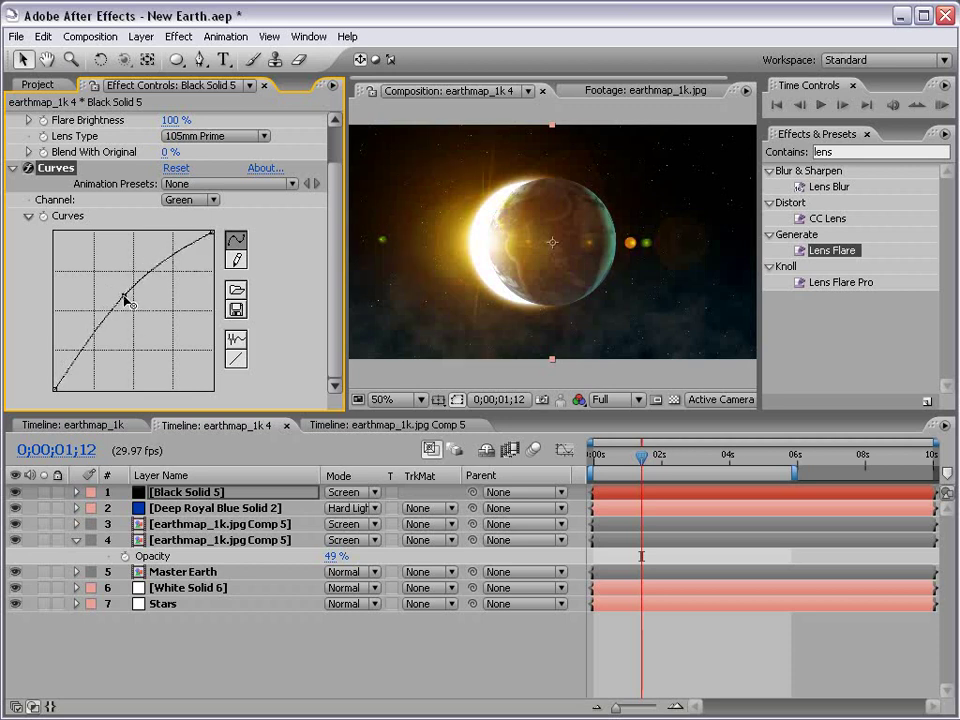
Step: Maximize the composition viewer with the ` key to inspect the flare on the earth
key(grave)
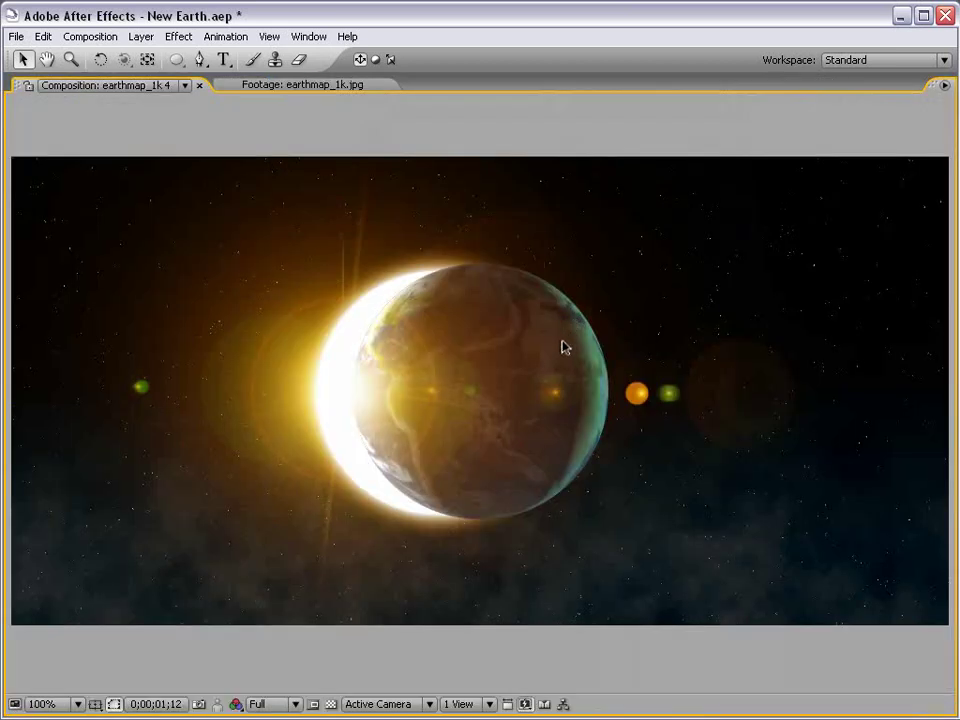